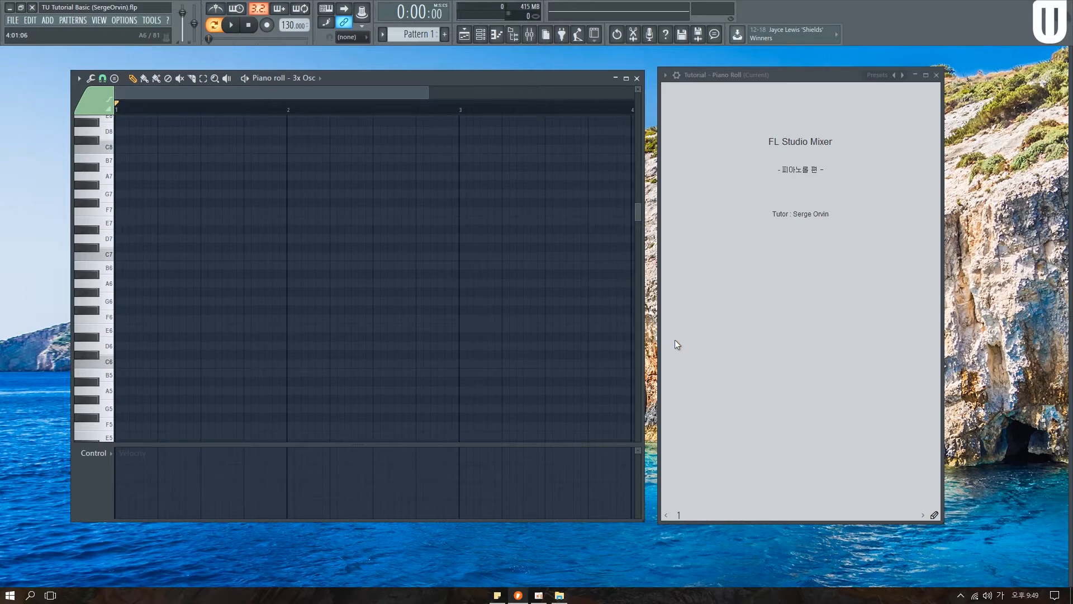
Advance the tutorial notes to page 3, which covers the piano roll's basic input tools
click(904, 494)
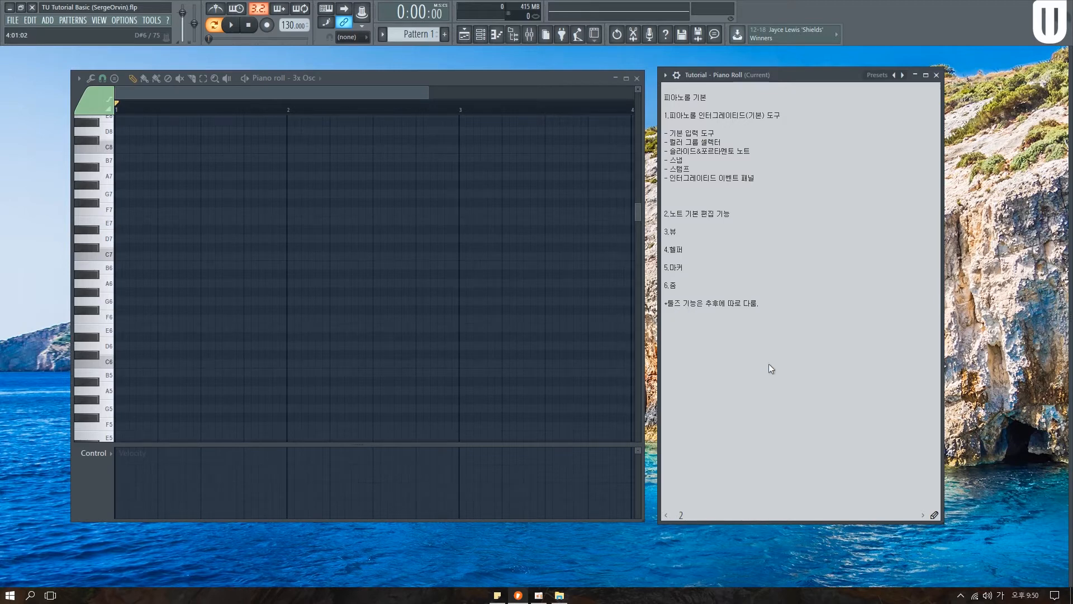
click(924, 514)
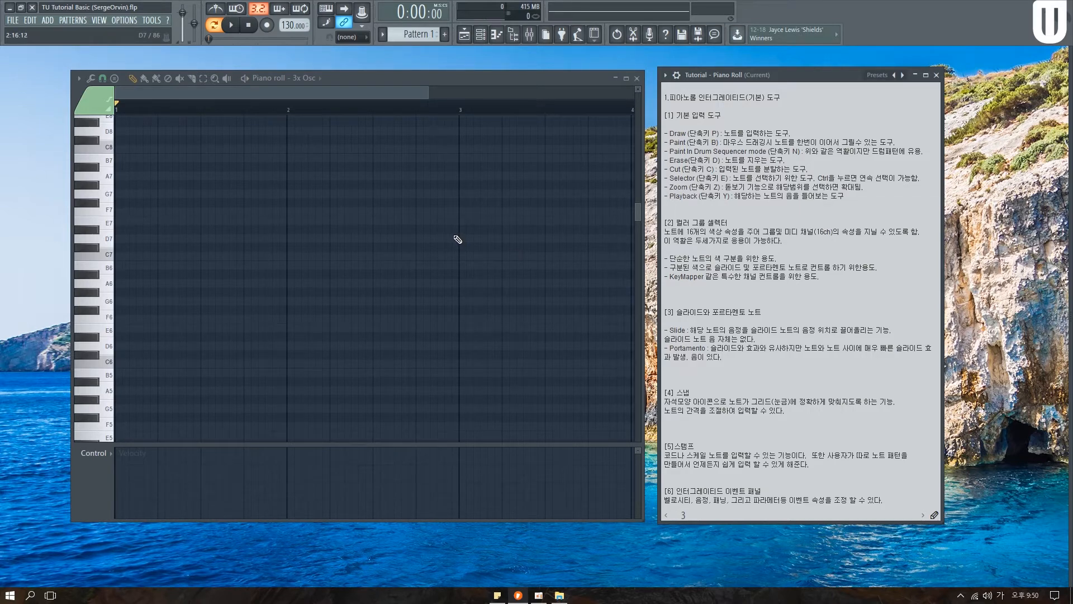
Draw four separate notes with the Draw tool across the first two bars: C7, D7, A6 and C#7
click(368, 80)
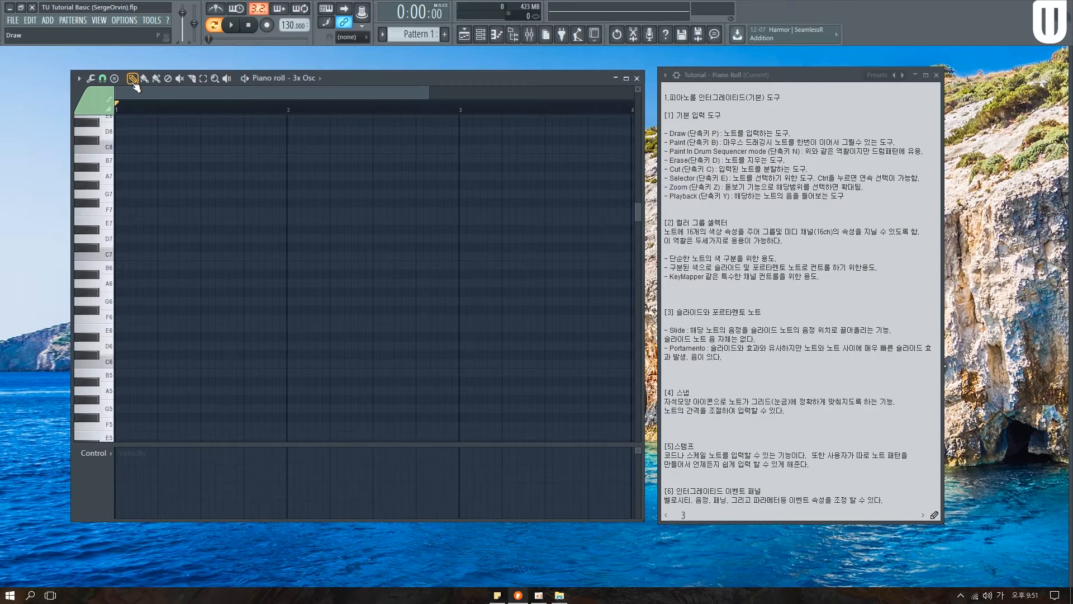
click(121, 257)
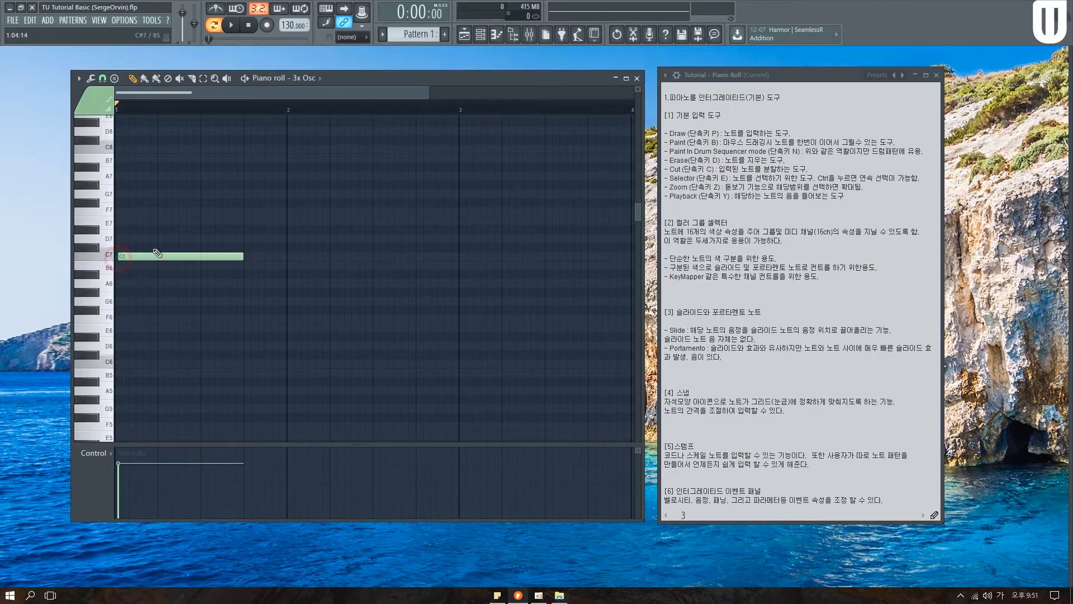
click(206, 238)
click(248, 283)
click(324, 247)
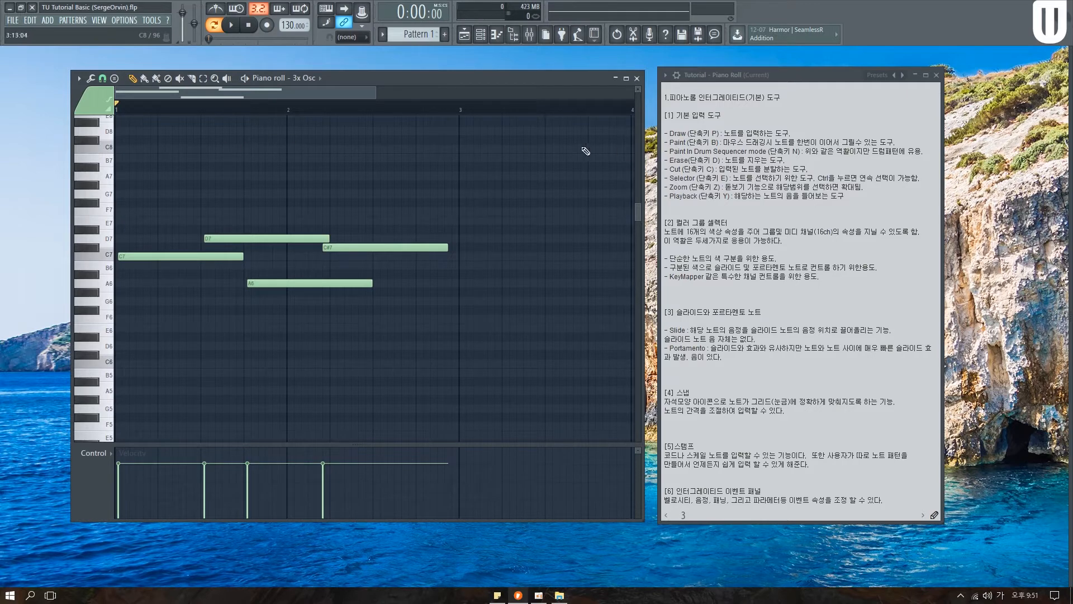
Paint a continuous row of four D6 notes from the start of bar 1 into bar 3 with the Paint tool
click(144, 80)
click(118, 346)
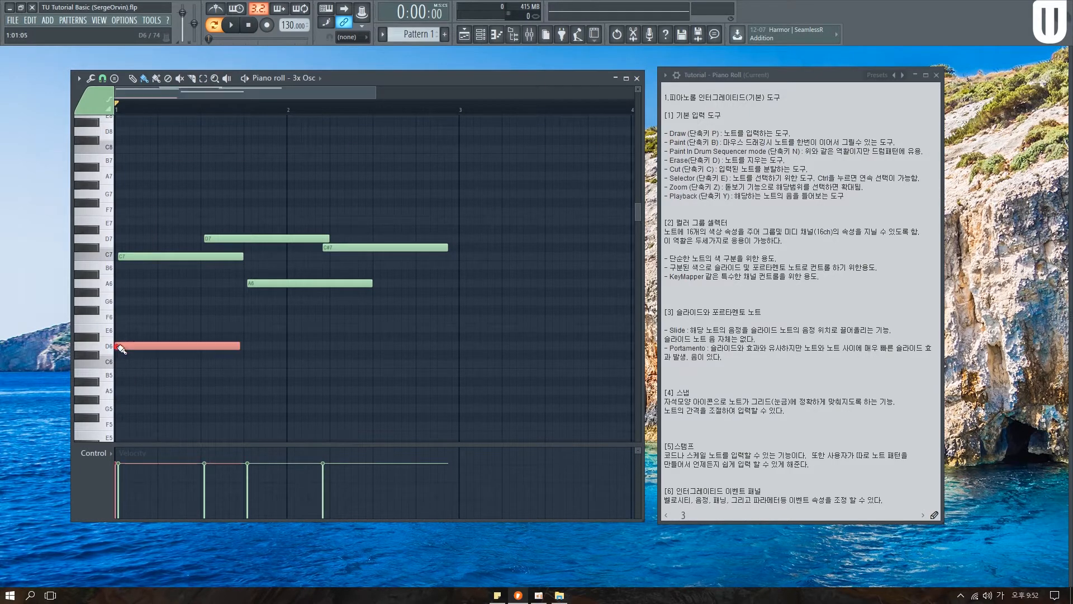
drag(199, 347, 530, 349)
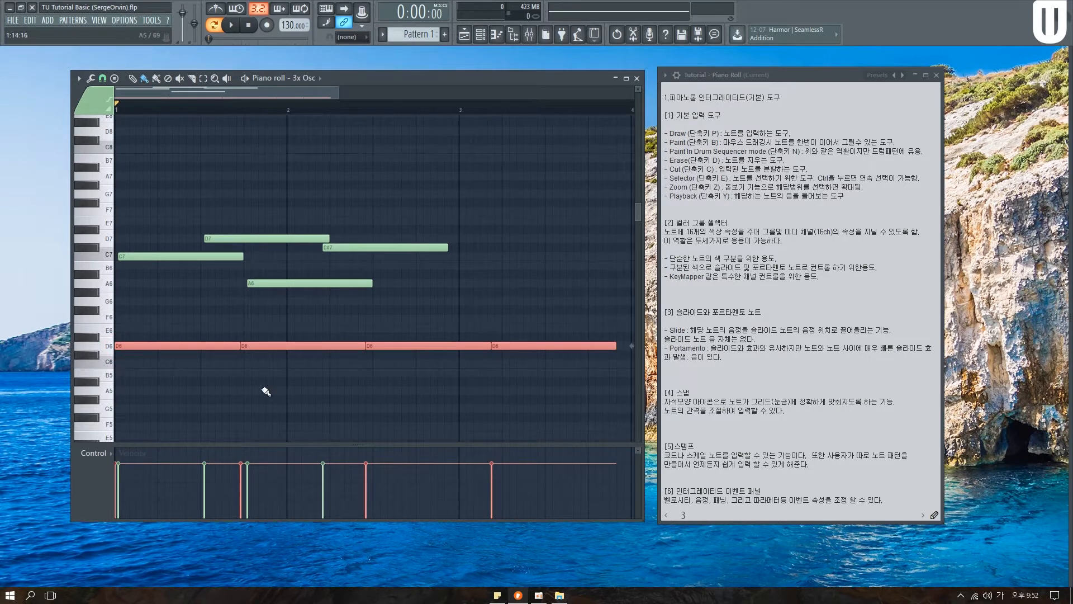
Delete the three repeated D6 notes, keeping only the first one in bar 1
right_click(508, 347)
right_click(475, 348)
right_click(352, 349)
Shorten the remaining D6 note to about one beat and paint equal D6 notes after it into bar 3
drag(239, 346, 156, 346)
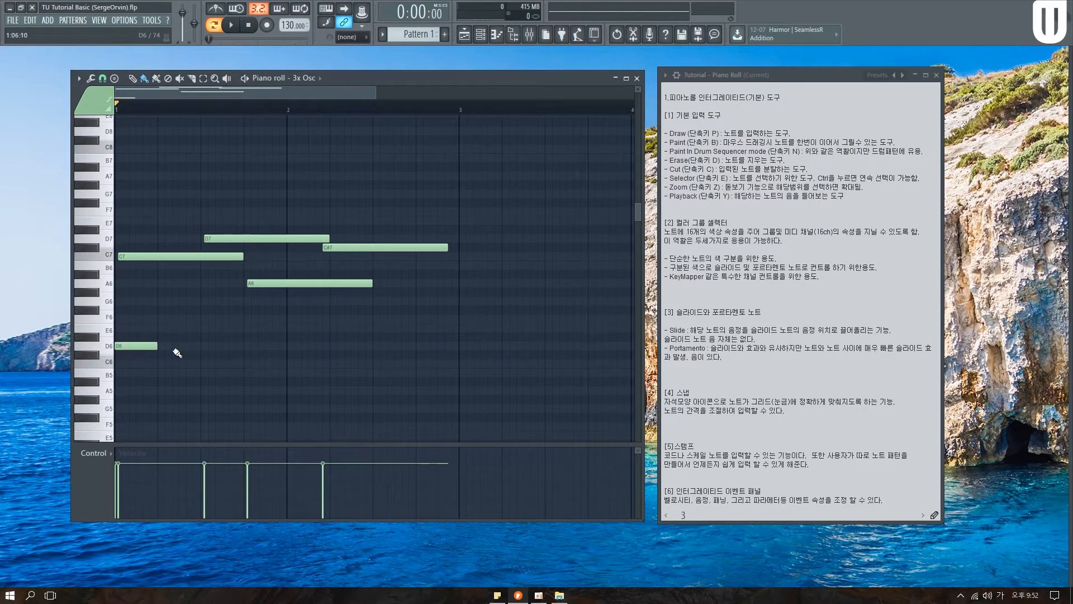
mouse_move(158, 346)
mouse_down()
mouse_move(339, 331)
mouse_move(509, 341)
mouse_up()
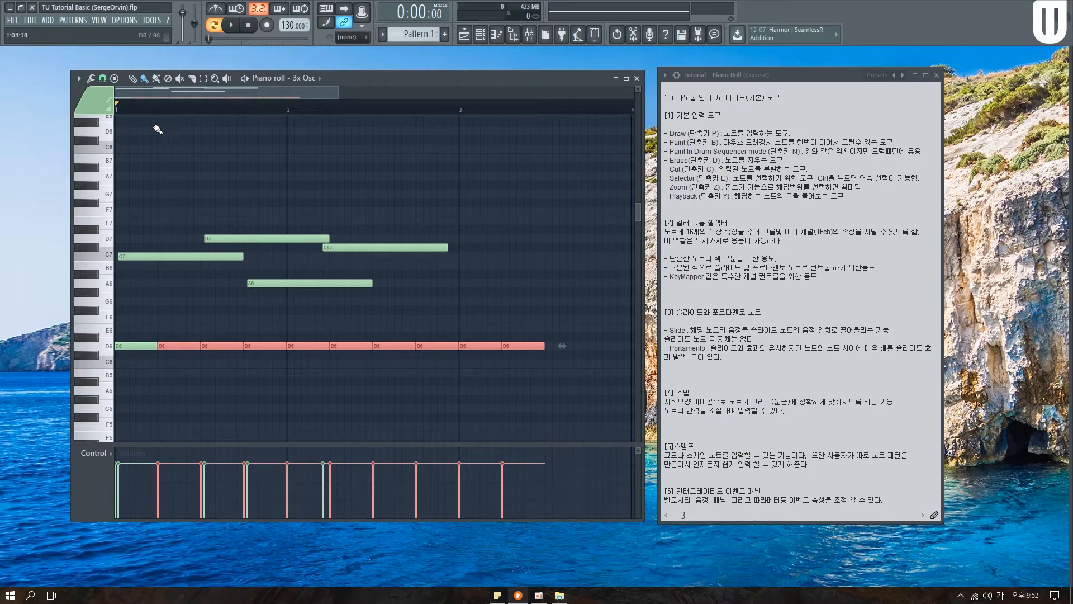
click(134, 80)
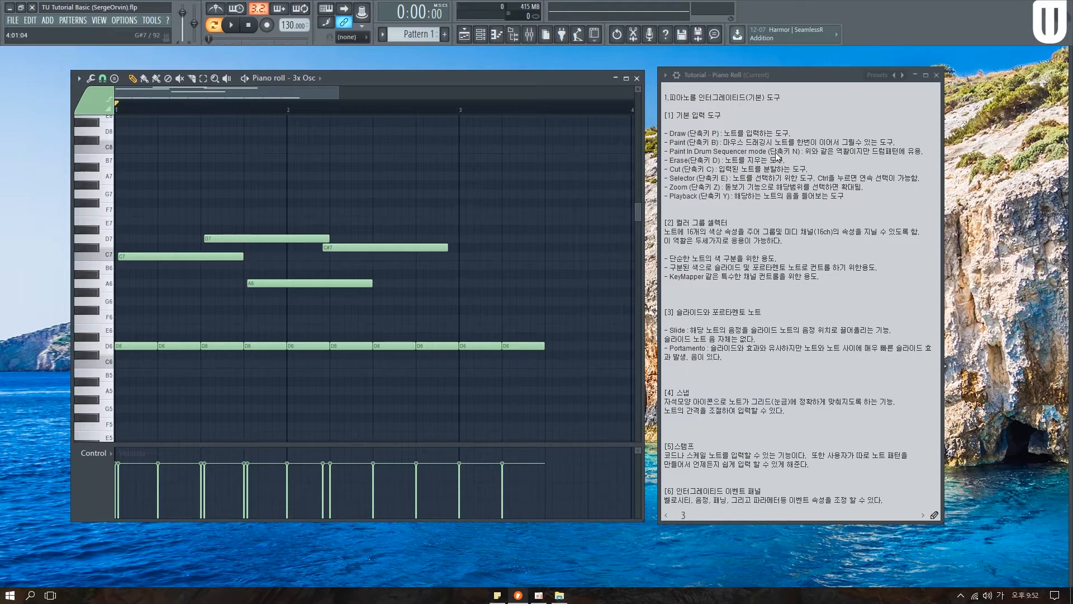
Choose the Paint in drum sequencer mode tool and delete every note in the piano roll
click(157, 80)
key(ctrl+a)
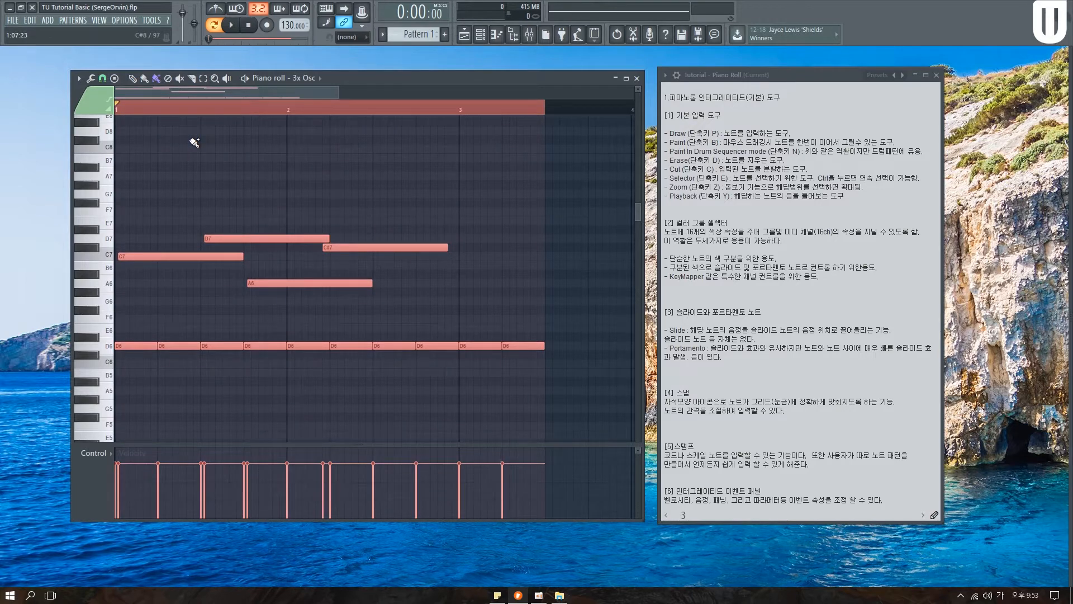
key(Delete)
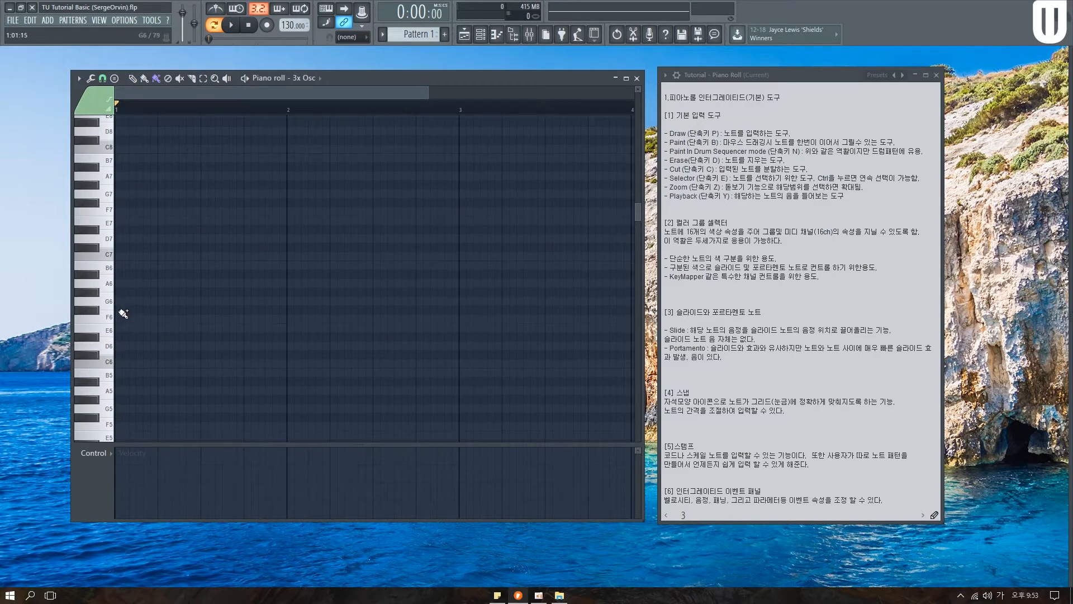
Paint and clear notes along the C7 row in bars 1 and 2 with the drum sequencer paint tool
click(118, 259)
click(128, 256)
click(138, 257)
drag(146, 257, 260, 258)
click(203, 257)
click(224, 258)
click(292, 265)
click(317, 257)
click(320, 257)
click(350, 257)
Draw five short notes across bars 1 and 2 with the Draw tool: C7, D7, G#6, A#6 and D#7
click(132, 78)
click(155, 253)
click(237, 238)
click(259, 292)
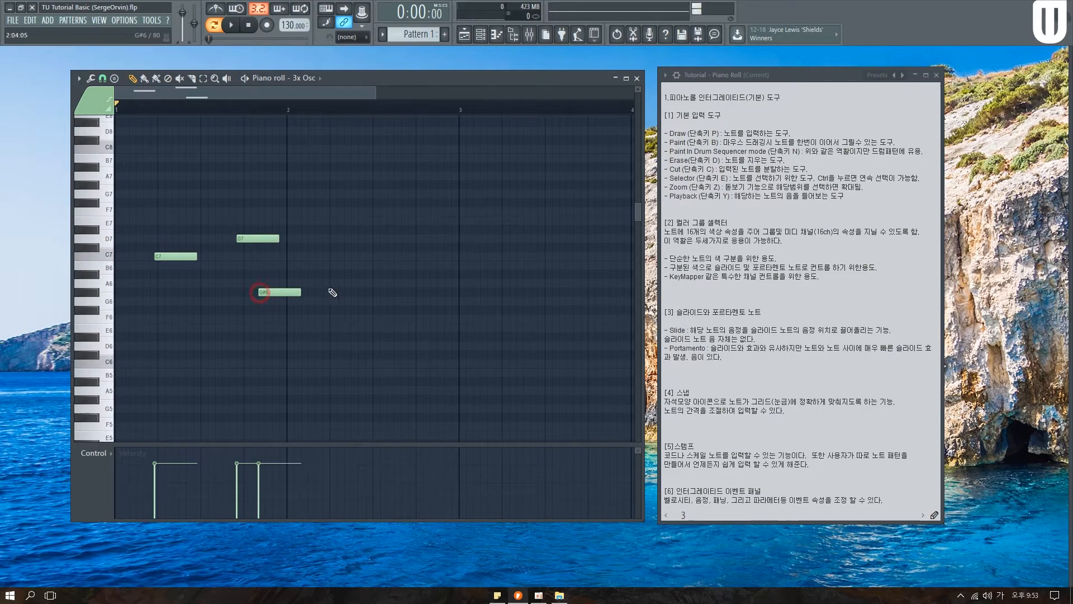
click(334, 274)
click(359, 230)
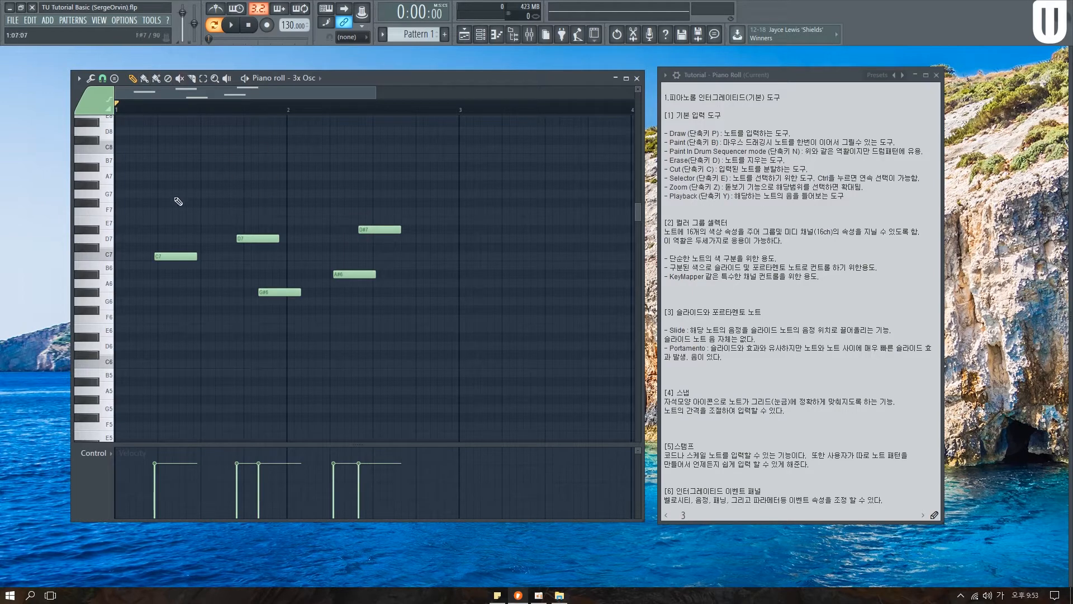
Erase all five notes one by one with the Delete tool
click(178, 79)
click(184, 256)
click(262, 238)
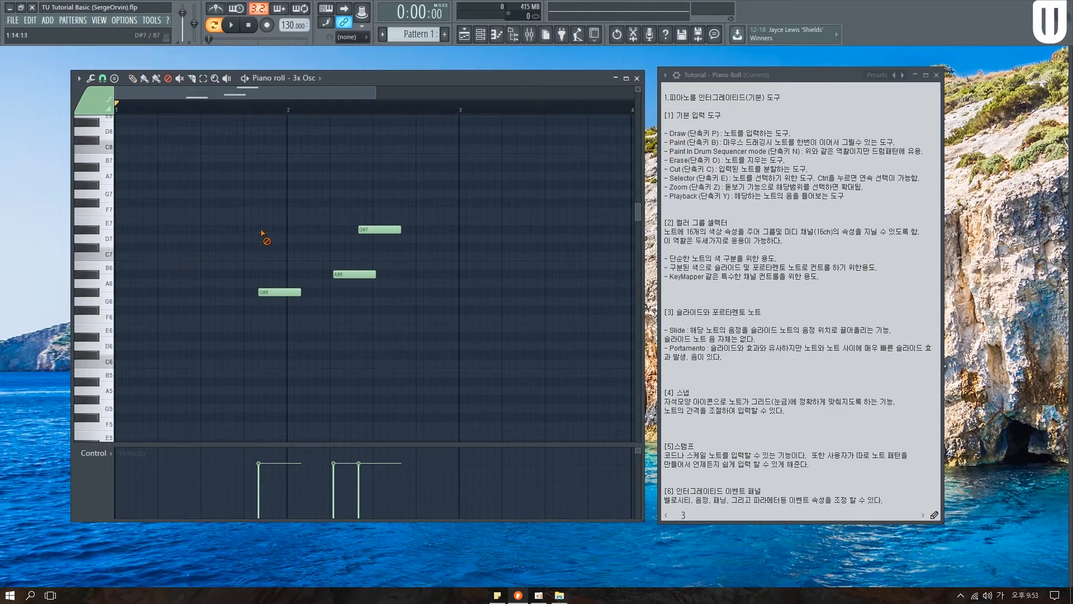
click(277, 292)
click(353, 274)
click(376, 229)
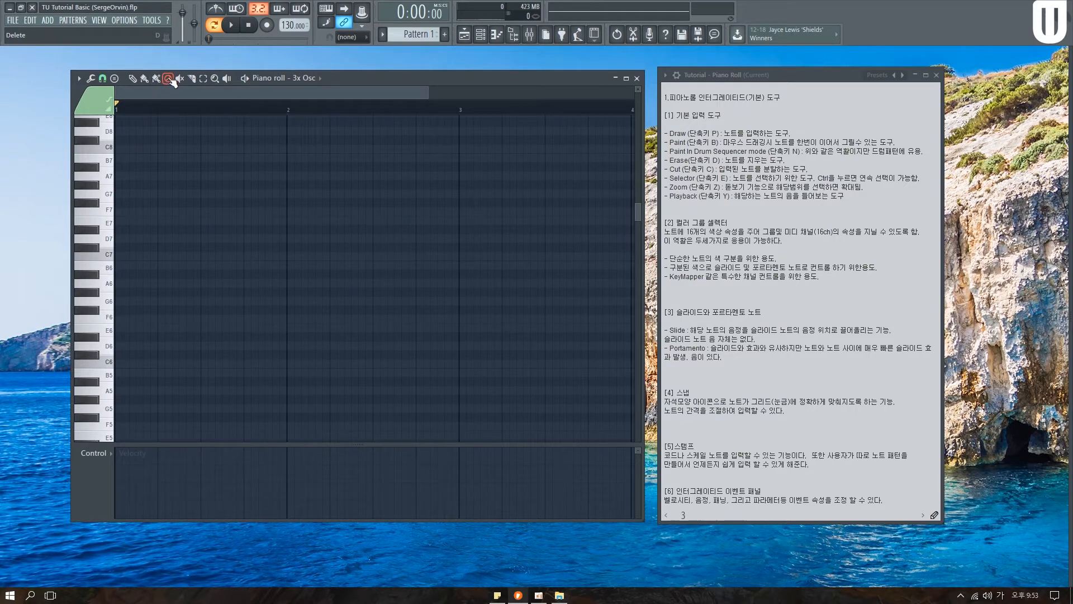
Undo the note deletions and draw three more notes above them: F#7, G#7 and F7
click(132, 79)
key(ctrl+z)
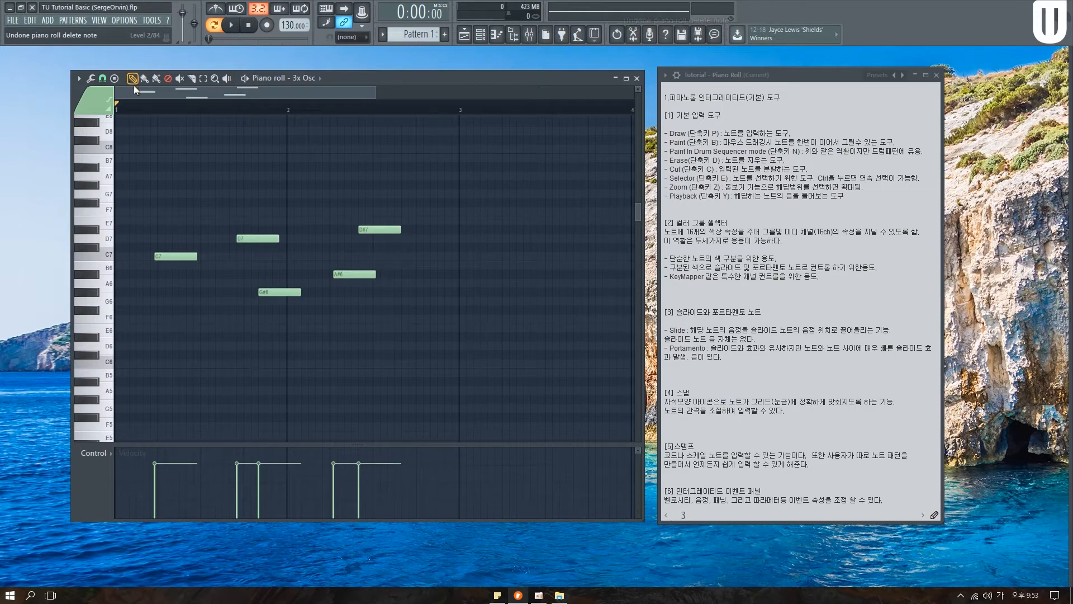
click(133, 79)
click(170, 200)
click(211, 185)
click(275, 211)
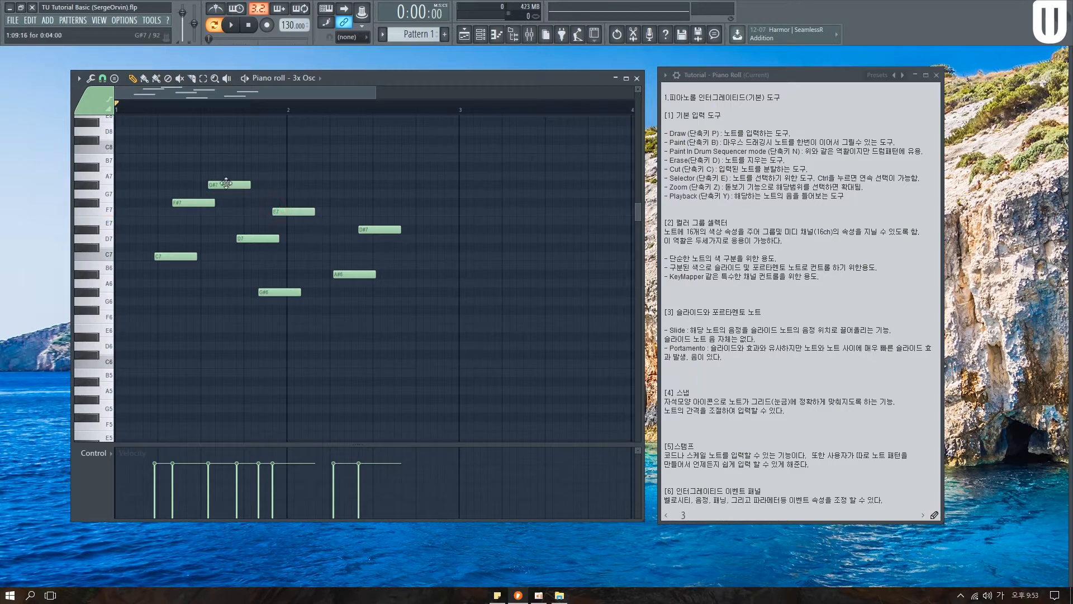
Delete all eight notes individually while keeping the Draw tool active
right_click(261, 177)
right_click(246, 185)
right_click(211, 203)
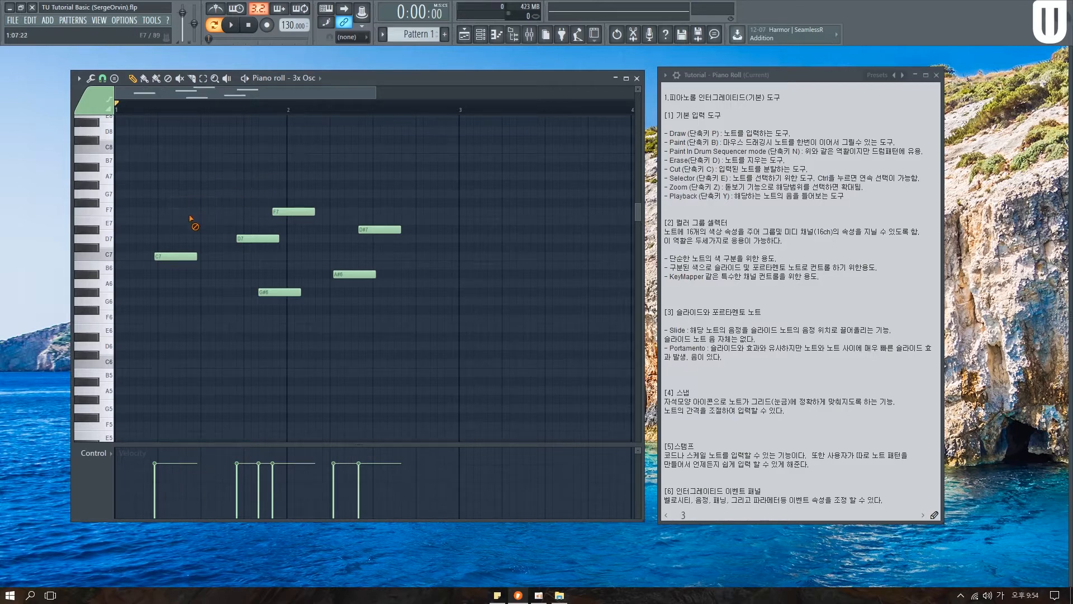
right_click(193, 256)
right_click(255, 238)
right_click(292, 211)
right_click(276, 291)
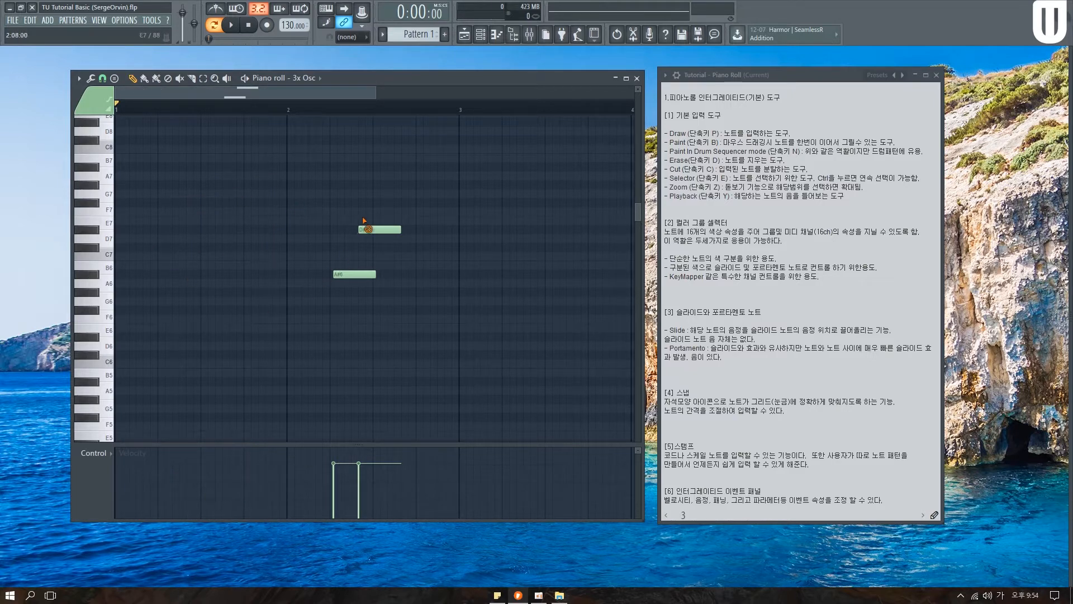
right_click(376, 229)
right_click(352, 274)
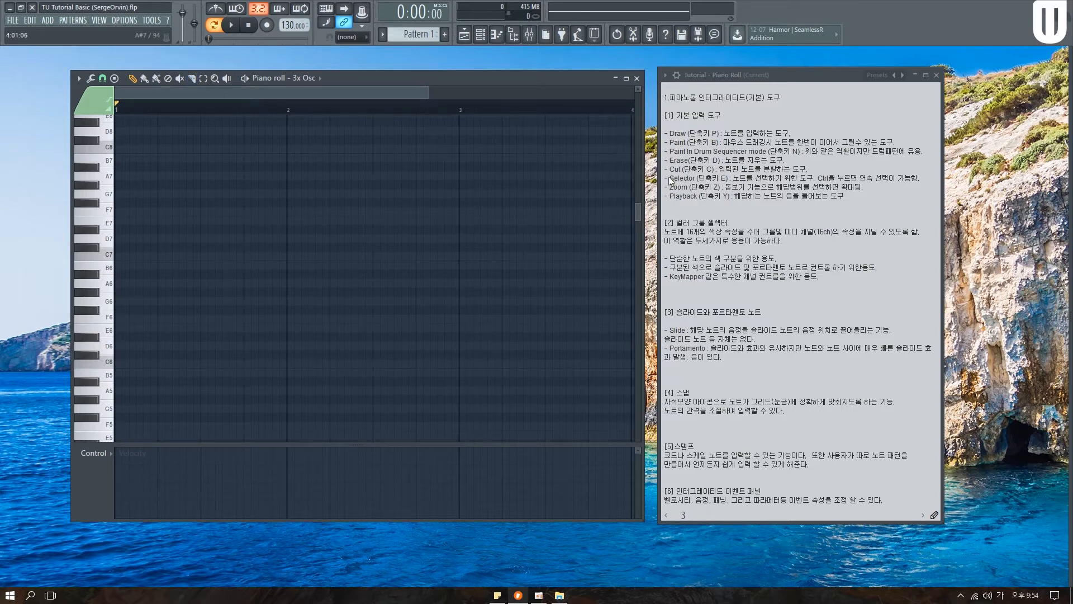
Draw a C7 note about three beats long in bar 1 and get the Slice tool ready
click(180, 82)
click(191, 83)
mouse_move(156, 256)
mouse_down()
mouse_move(307, 258)
mouse_move(289, 259)
mouse_up()
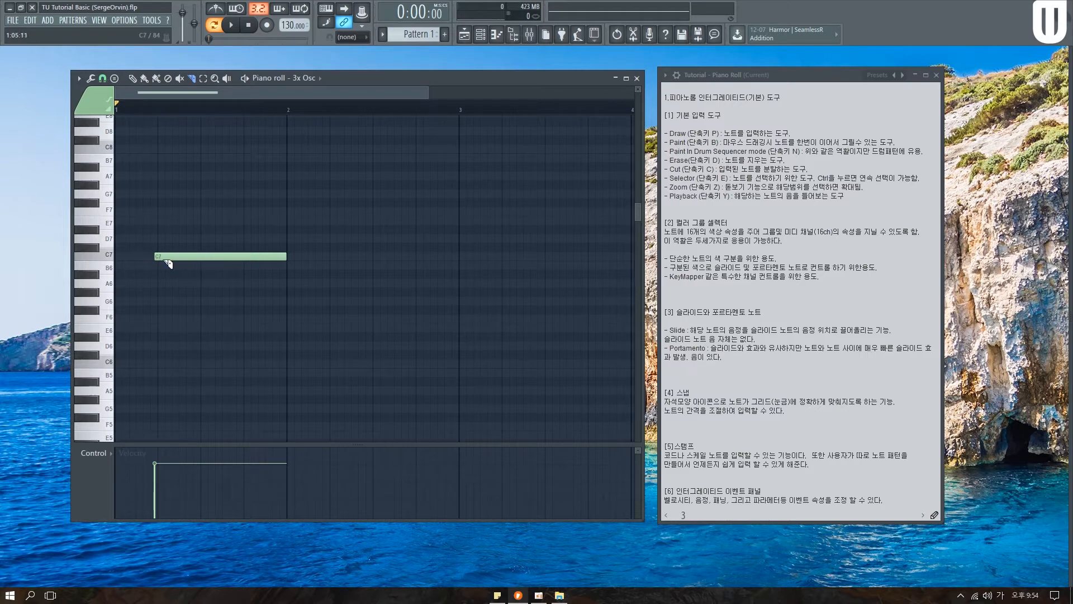
Slice the long C7 note into six pieces with vertical cuts
drag(201, 246, 191, 277)
drag(167, 236, 168, 284)
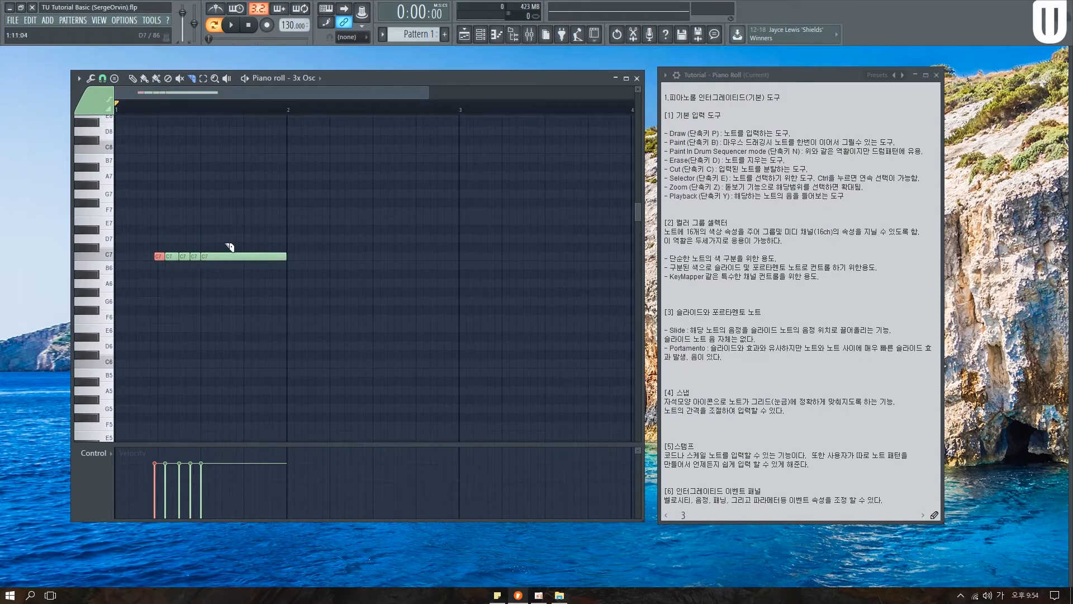
drag(231, 239, 233, 280)
Draw long D#7 and F#7 notes above the C7 row and slice all three rows with one vertical cut at beat 4
key(p)
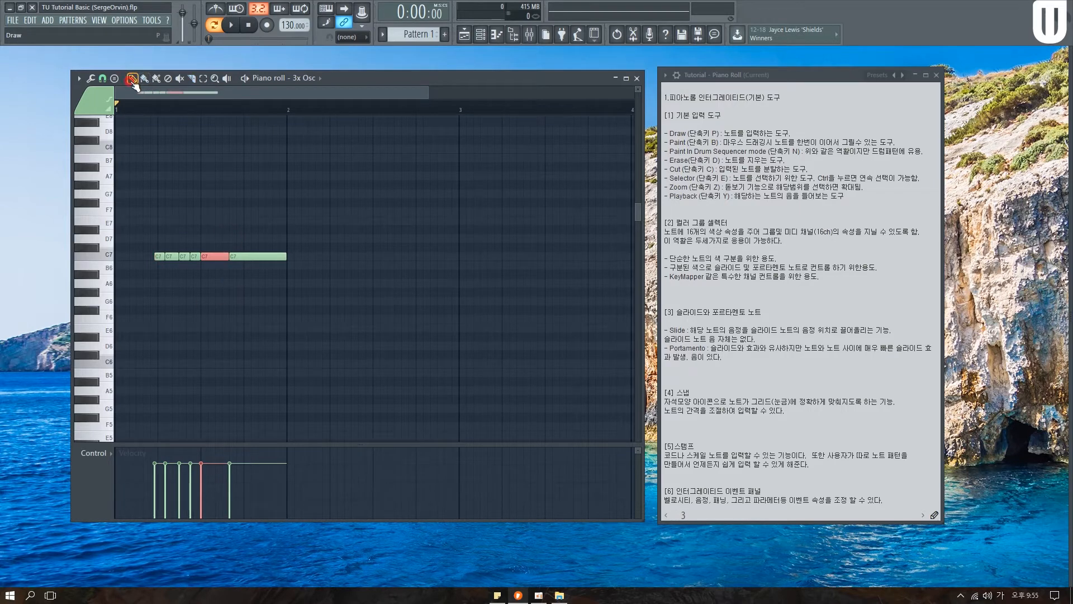
click(167, 230)
click(170, 202)
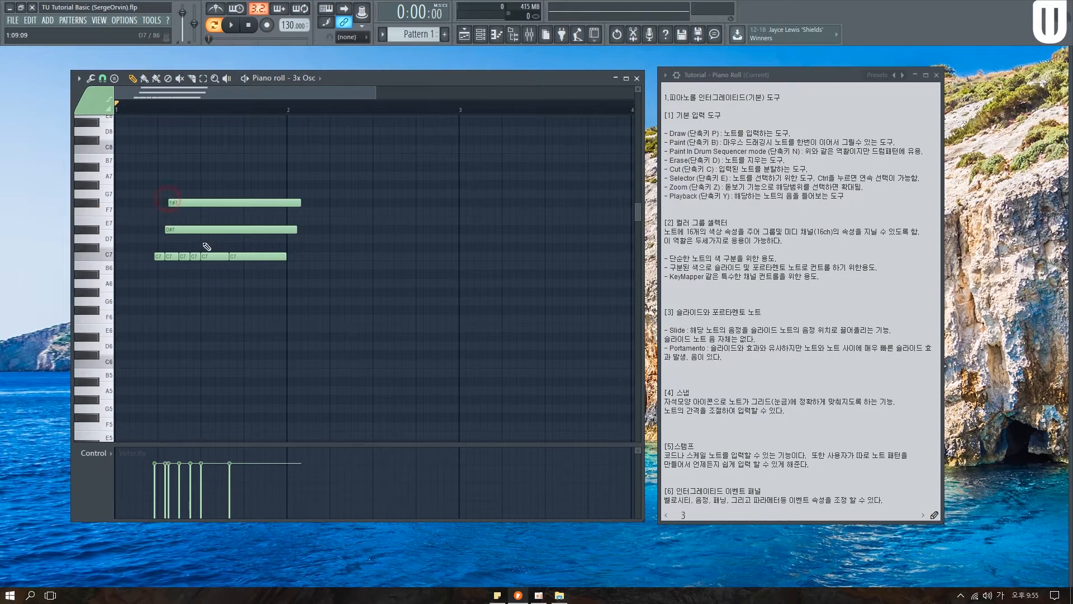
click(191, 78)
drag(247, 193, 247, 279)
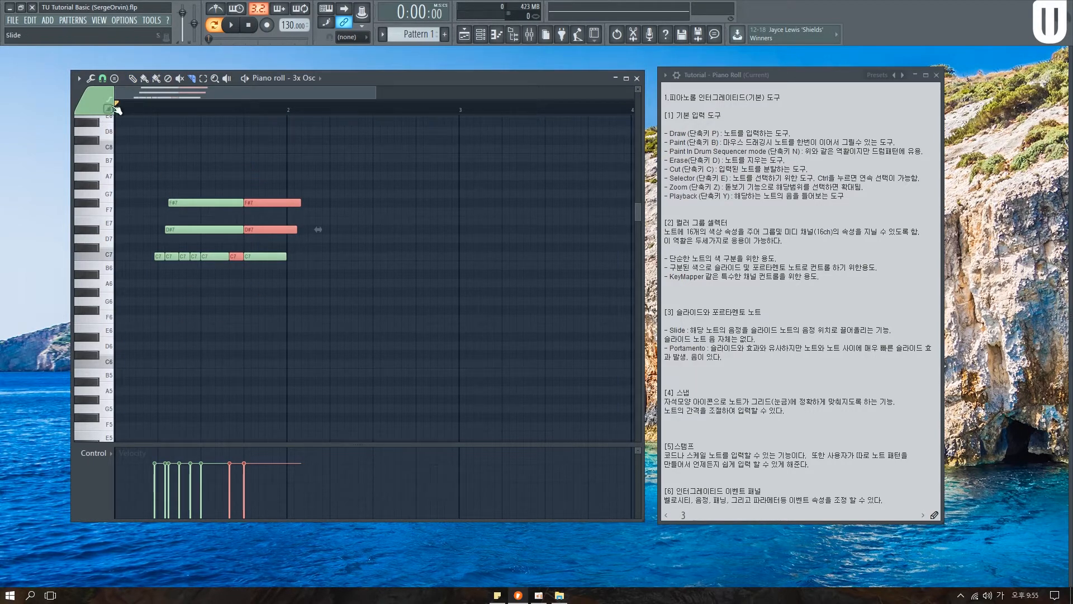
Select the F#7 and D#7 notes individually with the Select tool, then clear the selection
click(135, 126)
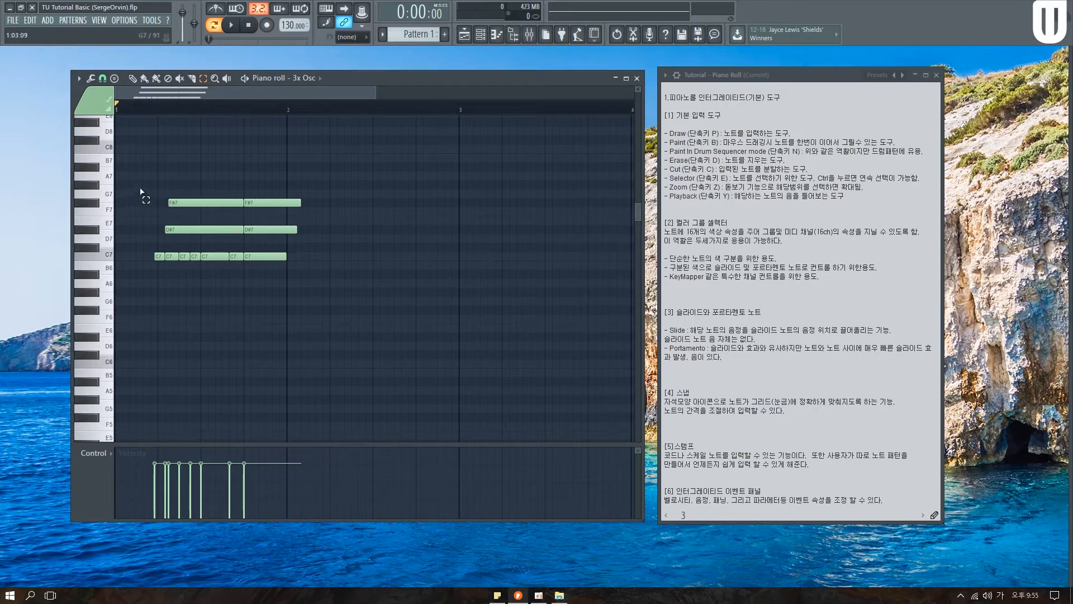
click(180, 205)
click(190, 229)
click(260, 230)
click(258, 205)
click(128, 167)
Select all the notes with a selection rectangle and clear the selection, twice in a row
drag(128, 167, 284, 297)
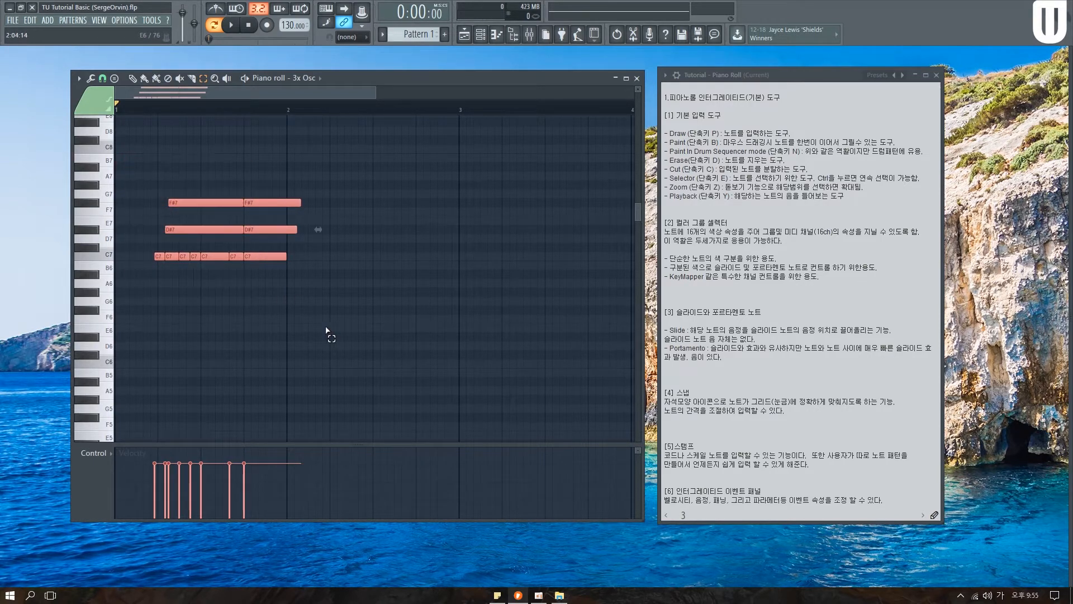
click(231, 281)
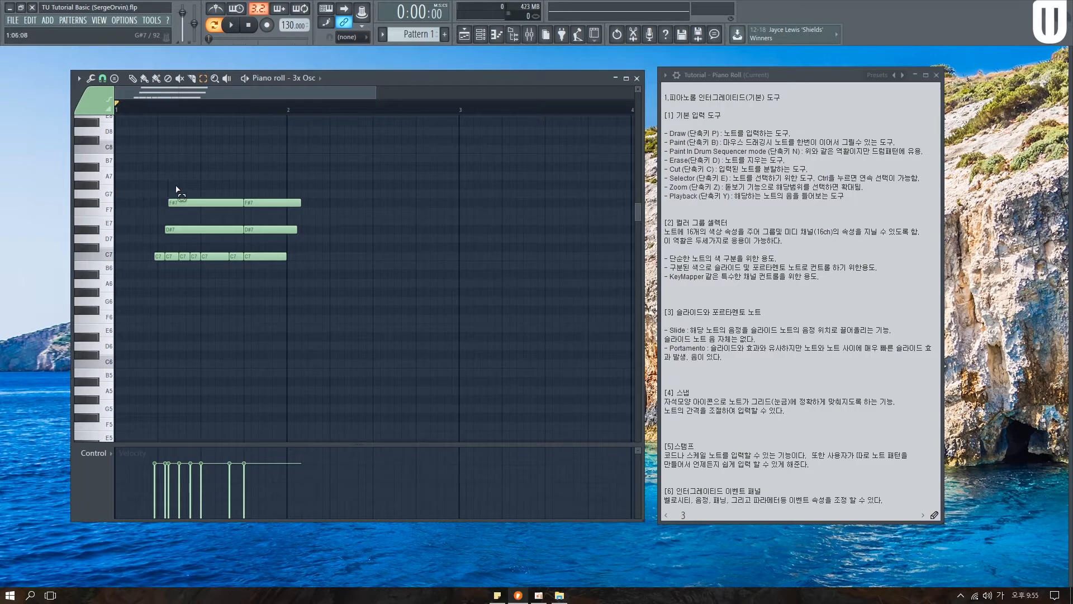
drag(151, 179, 280, 296)
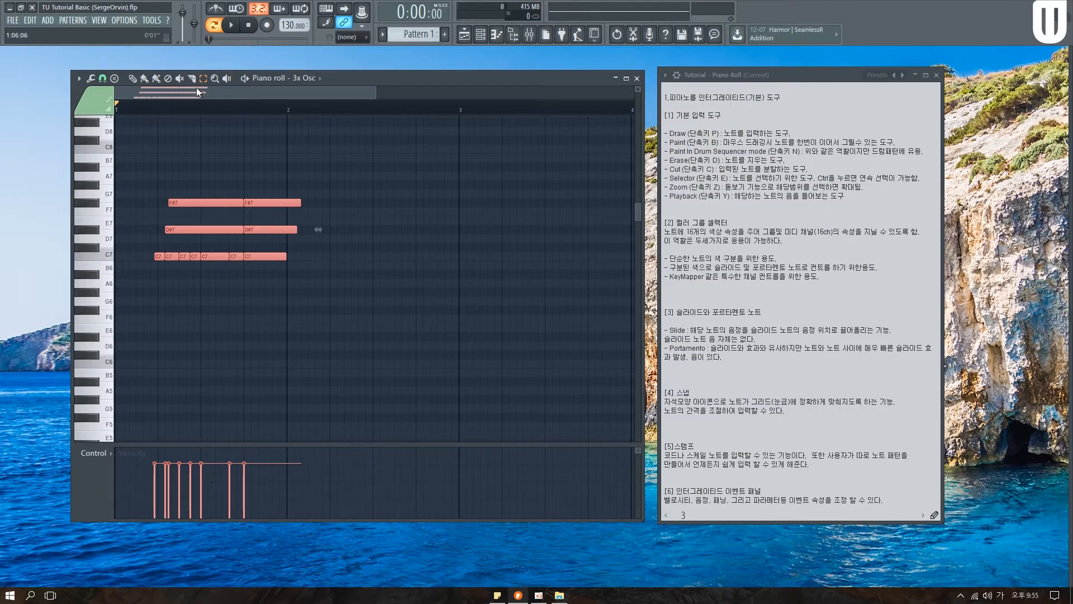
click(210, 154)
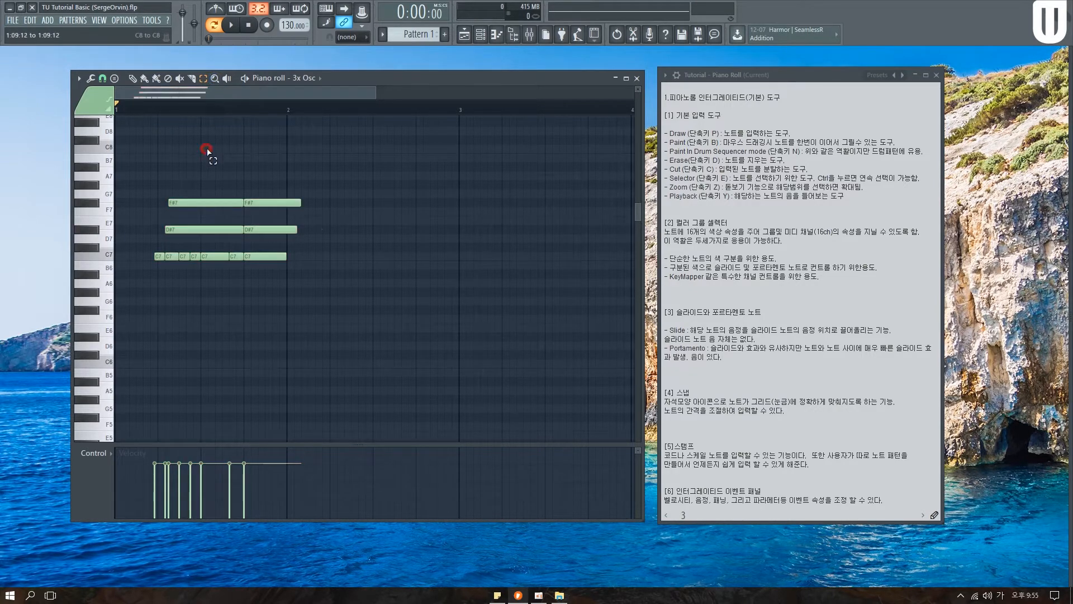
Use the Zoom tool to zoom in and out of the piano roll and magnify the area around the notes
click(215, 80)
click(384, 217)
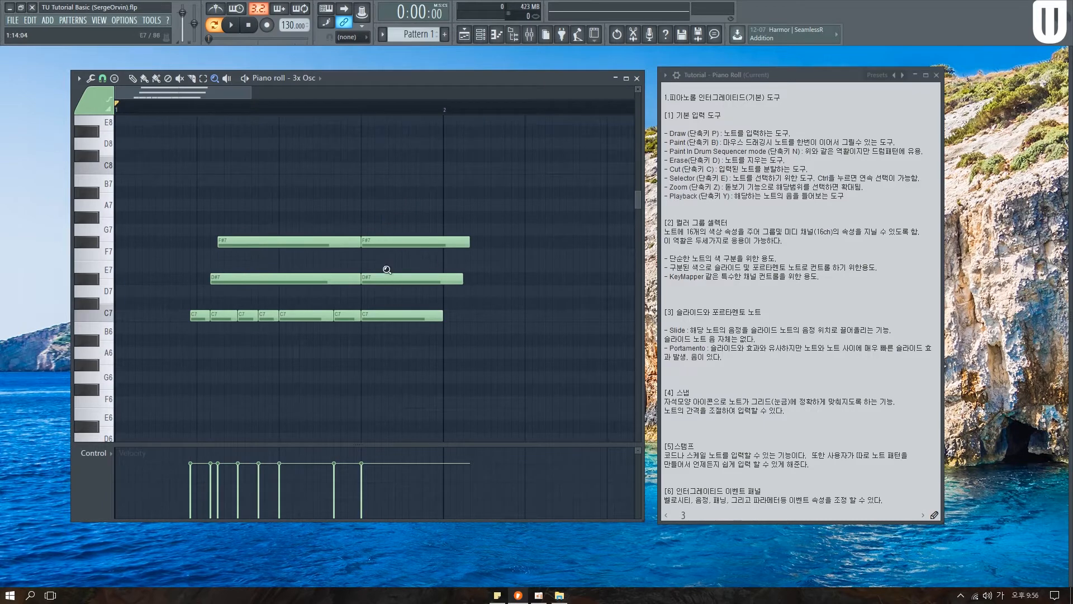
right_click(385, 258)
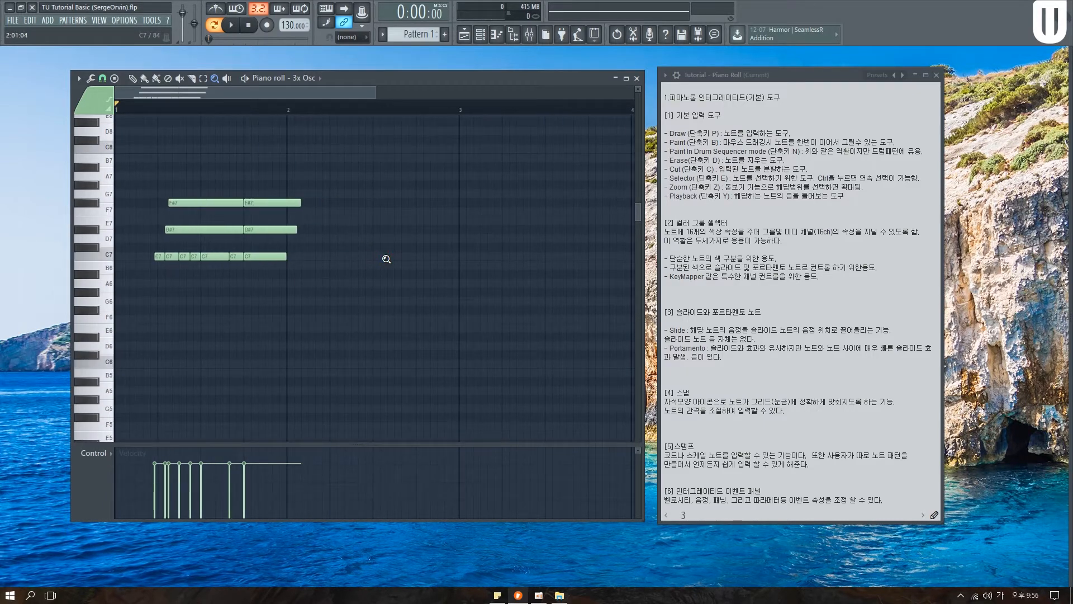
click(529, 235)
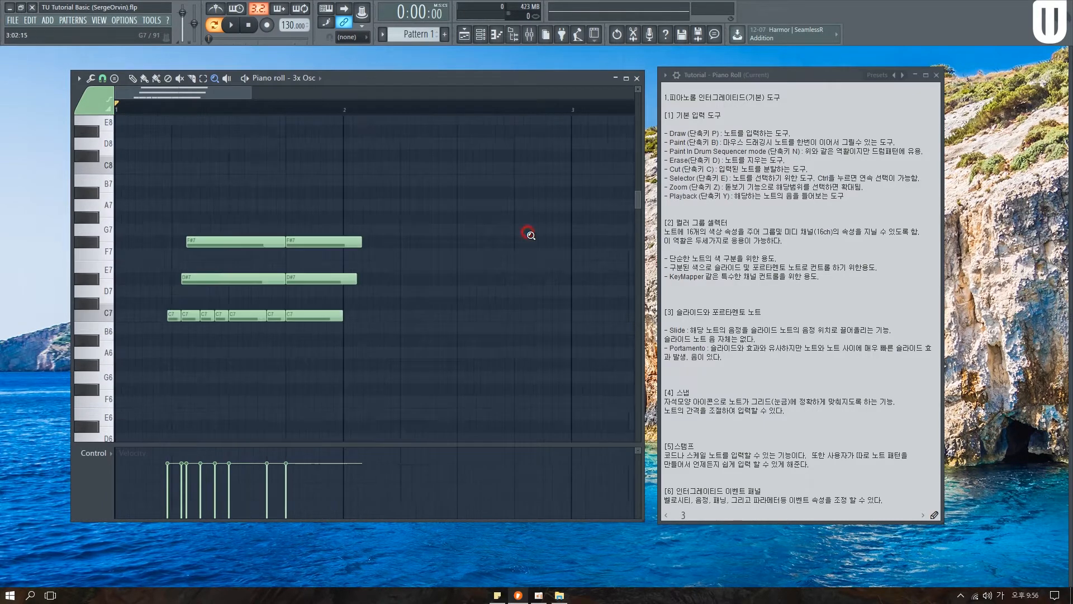
right_click(487, 242)
drag(190, 211, 479, 343)
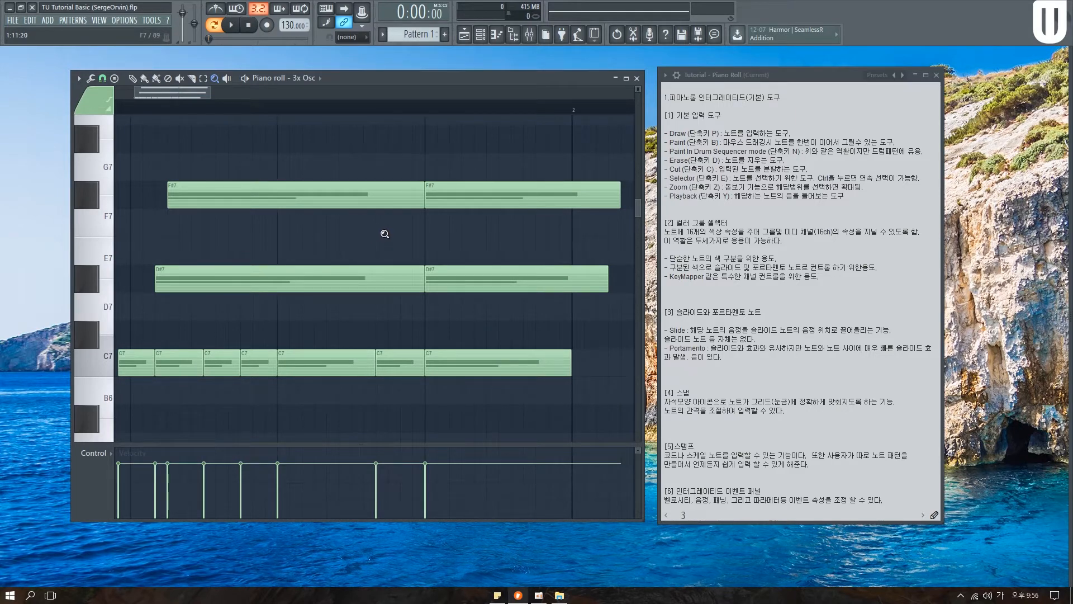
Zoom back out from the magnified notes and try the Playback tool in the piano roll
right_click(384, 233)
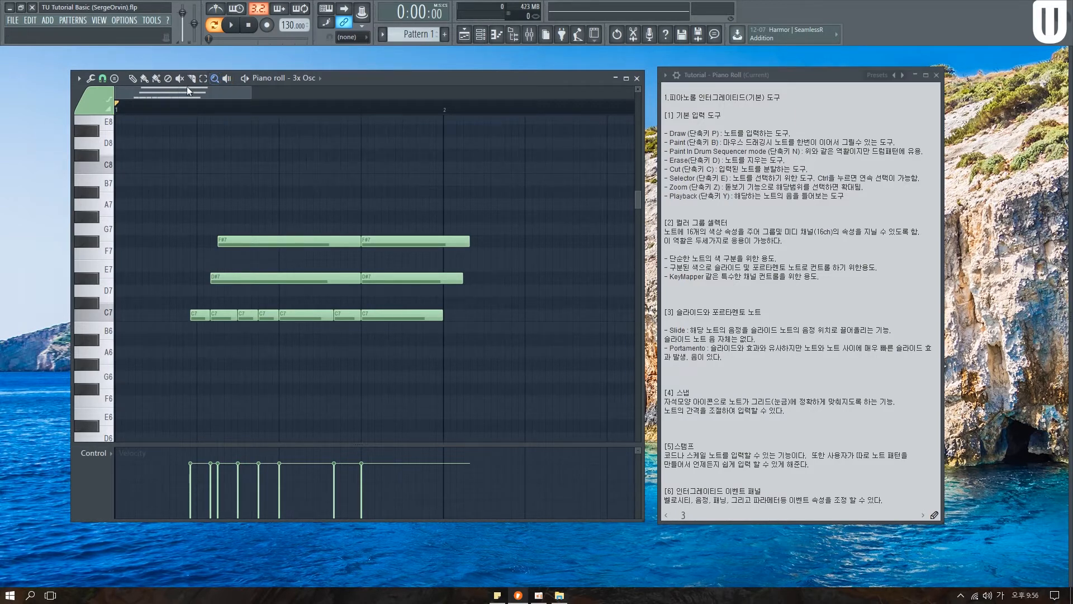
click(227, 79)
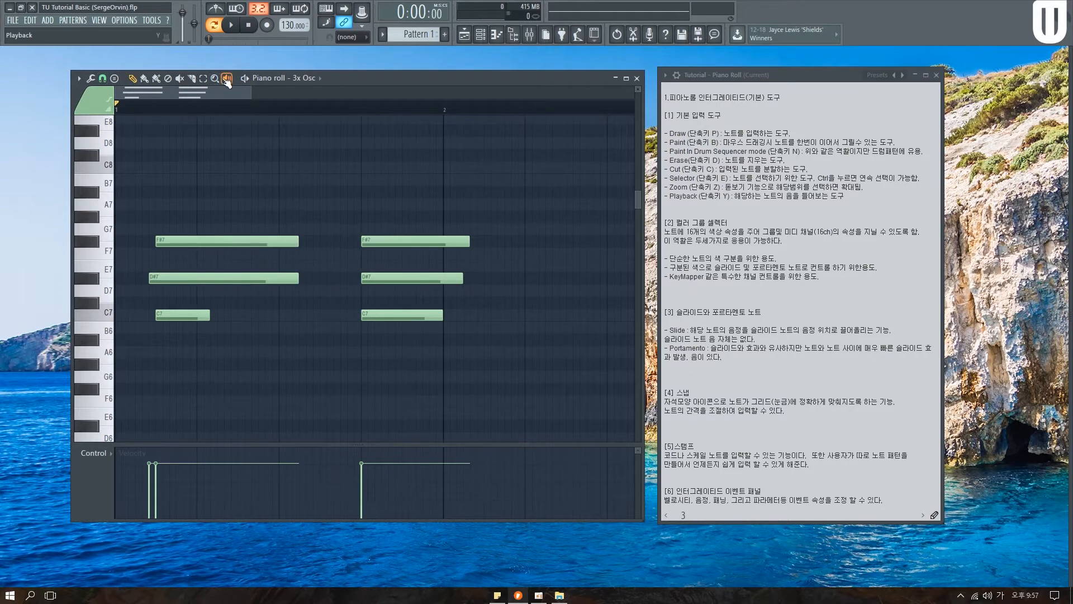
drag(317, 143, 218, 129)
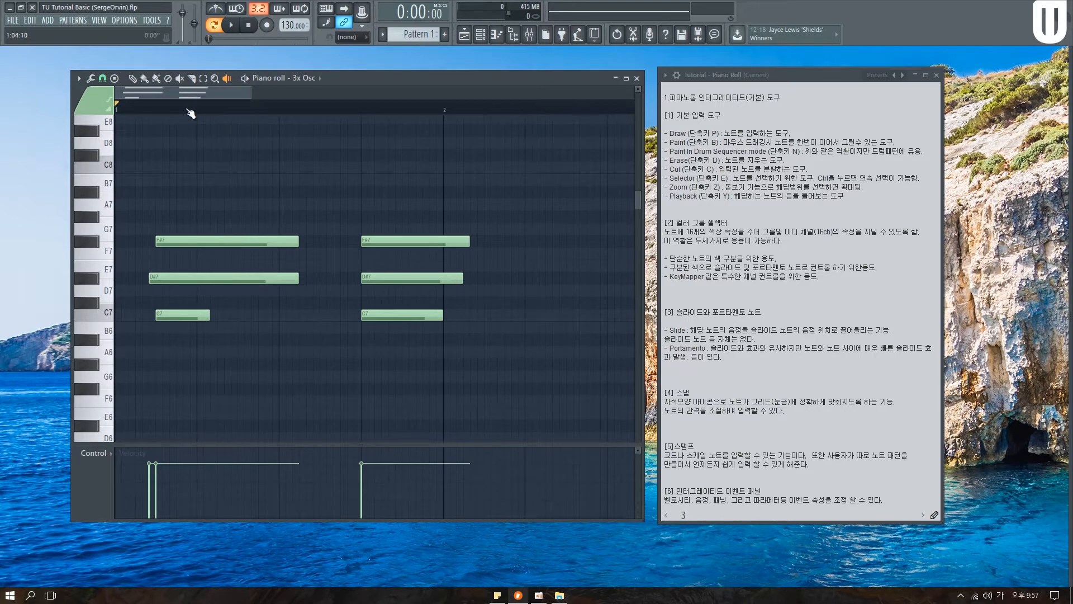
Mute the first D#7 note and the second C7 and F#7 notes with the Mute tool
click(181, 81)
click(255, 283)
click(398, 318)
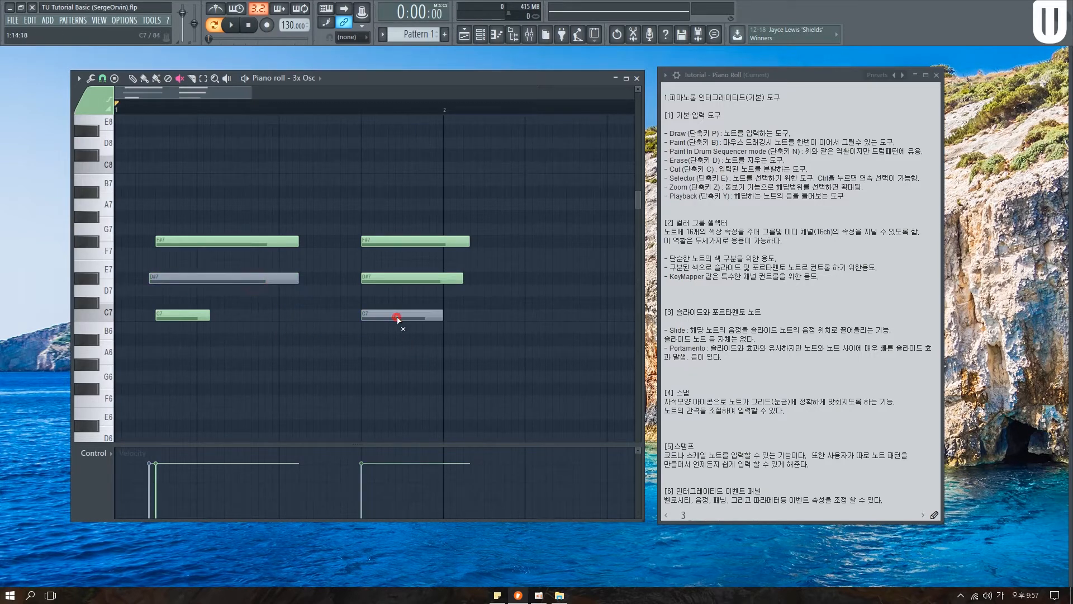
click(386, 246)
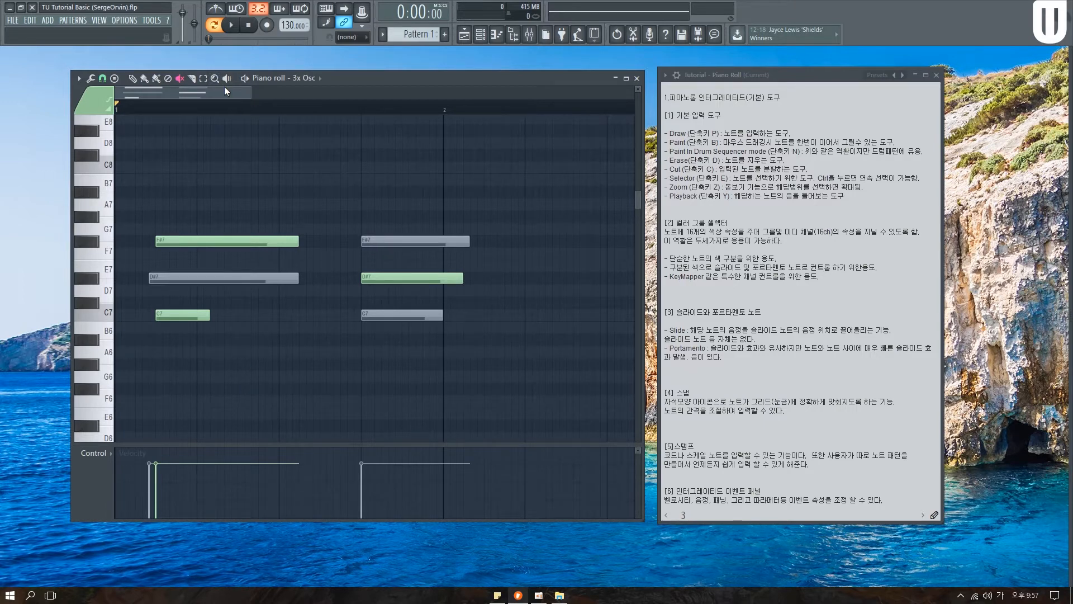
Audition the muted and unmuted notes of both chords several times with the Playback tool
key(Hangul)
key(y)
click(189, 257)
click(389, 296)
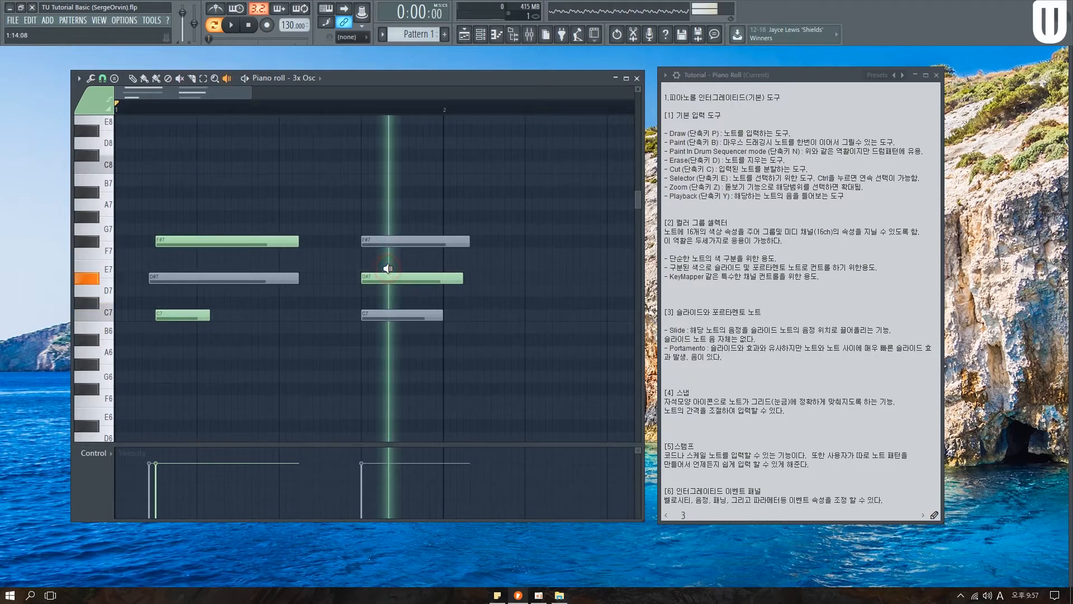
click(408, 291)
click(178, 293)
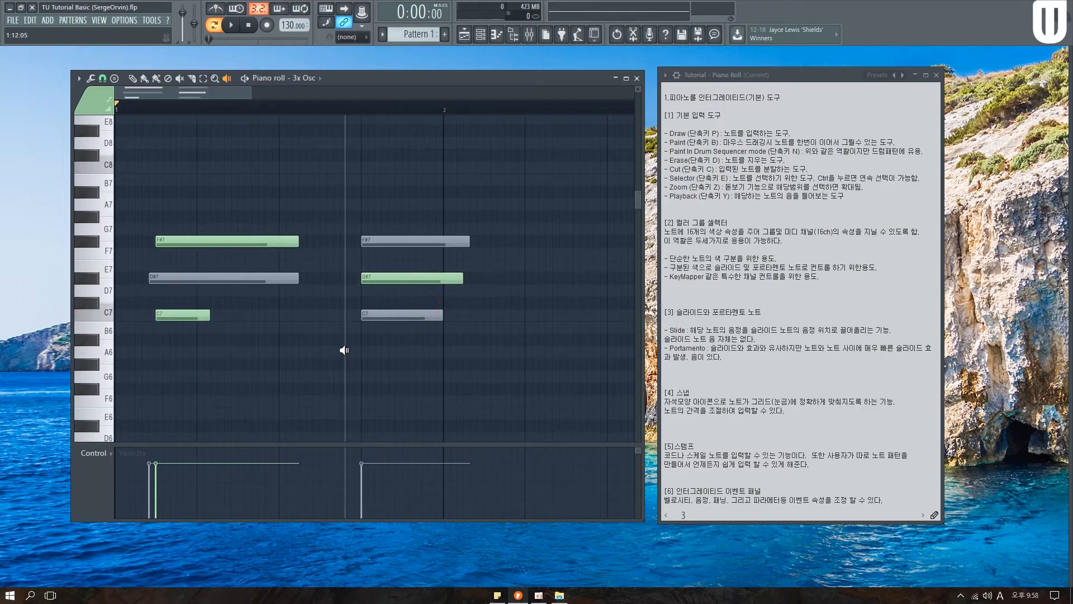
click(394, 301)
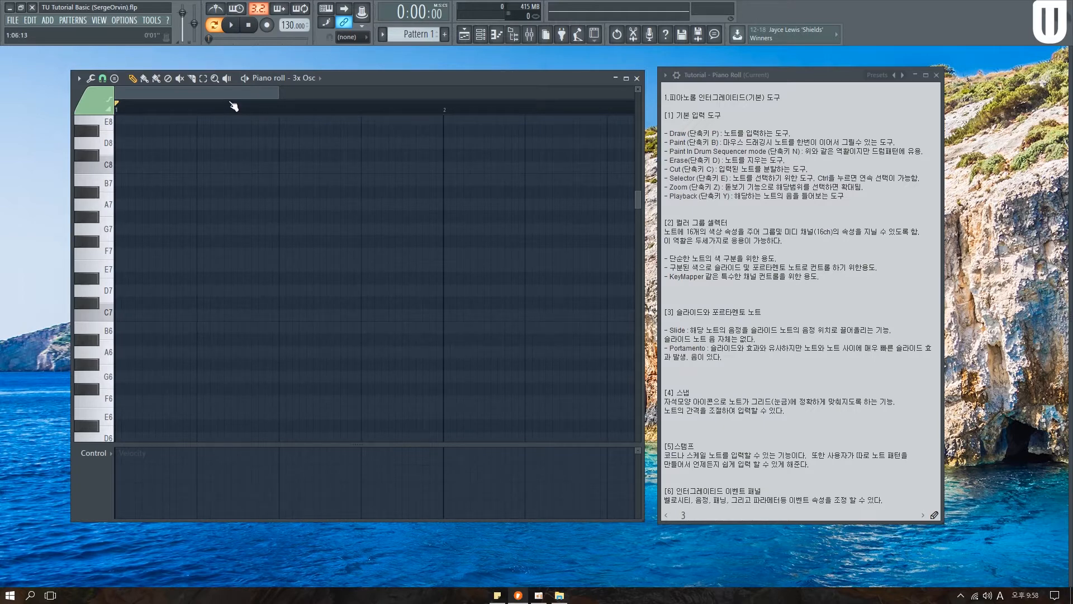
Draw an E7 note at beat 2 in color group 1 and another at beat 3 in color group 5
click(88, 104)
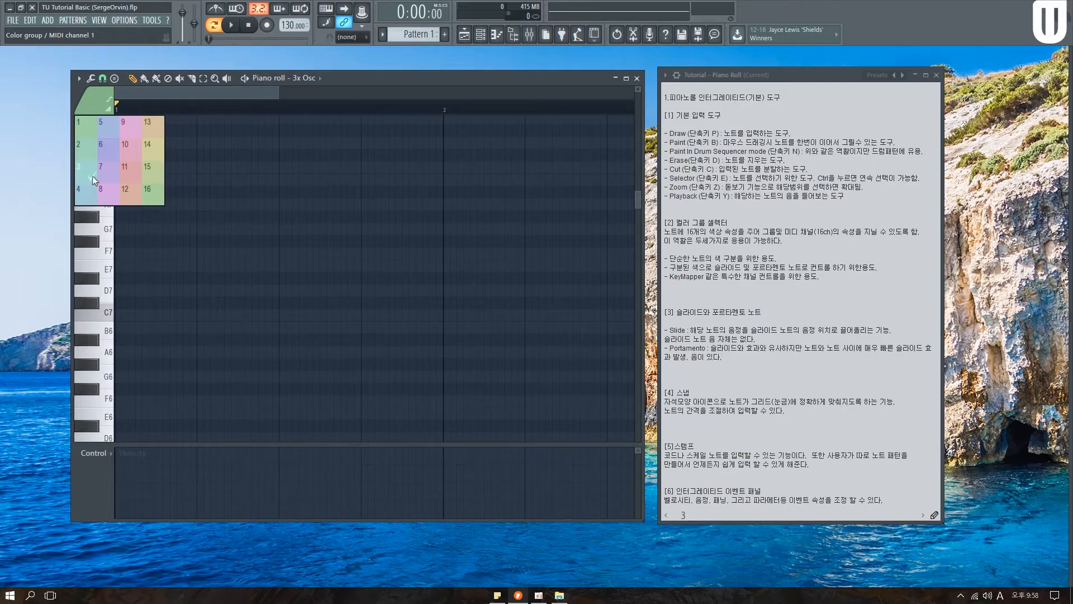
click(215, 92)
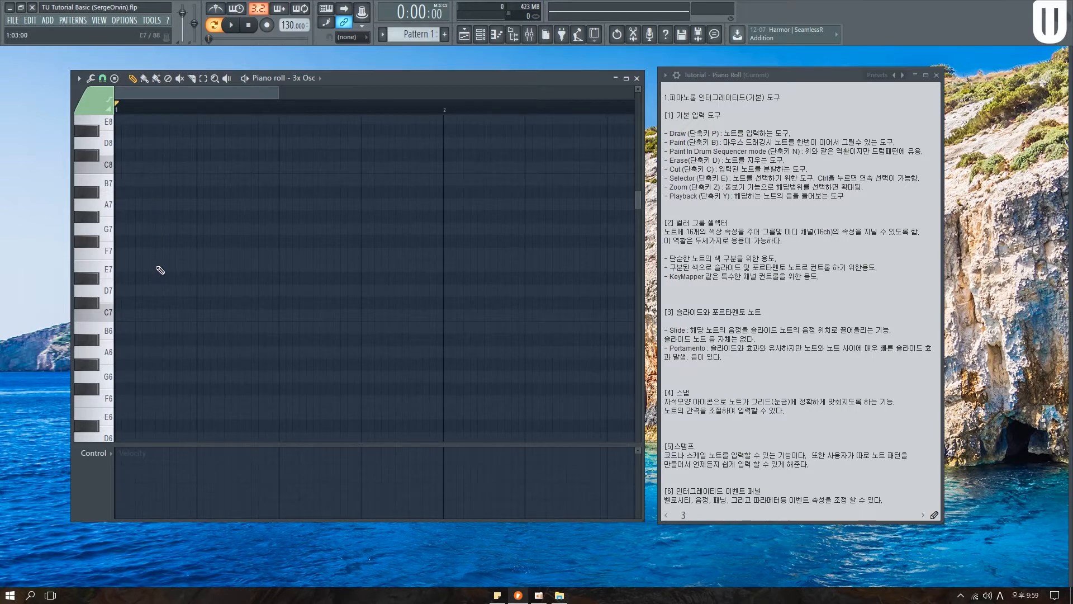
click(199, 265)
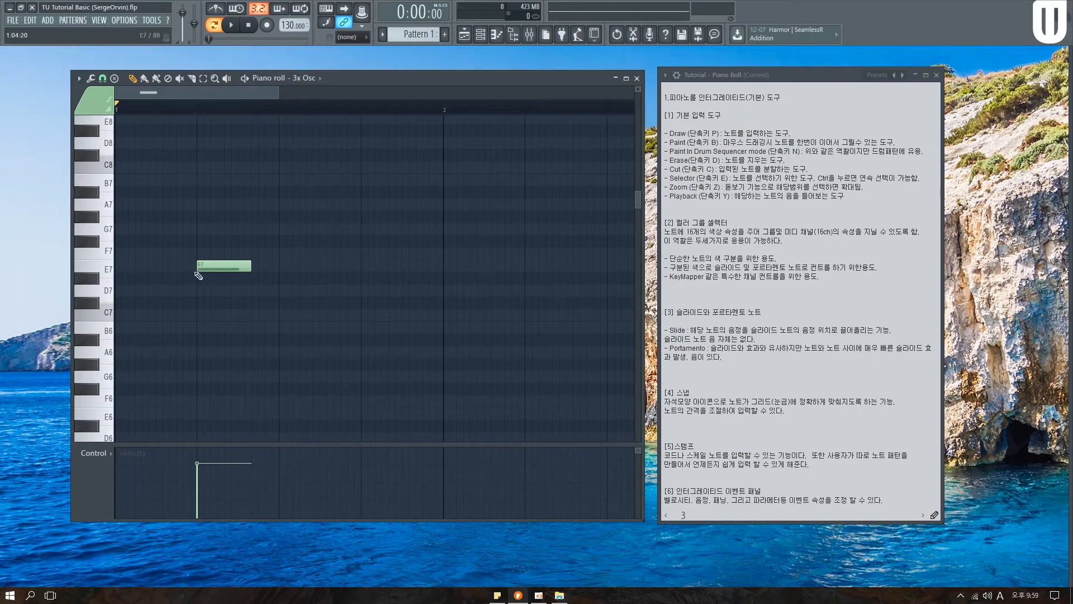
click(107, 105)
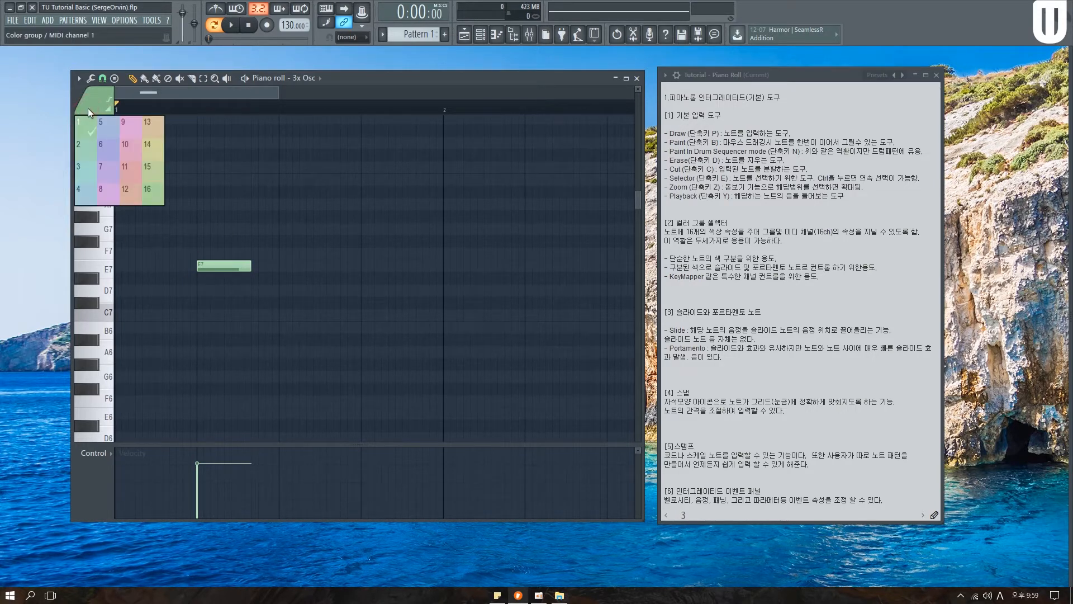
click(109, 129)
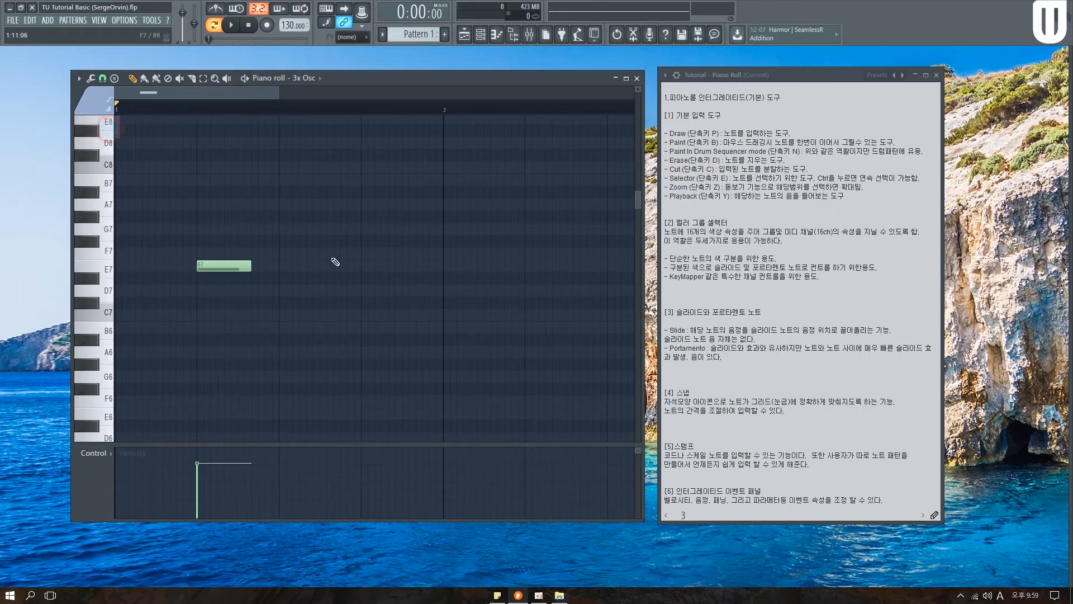
click(285, 267)
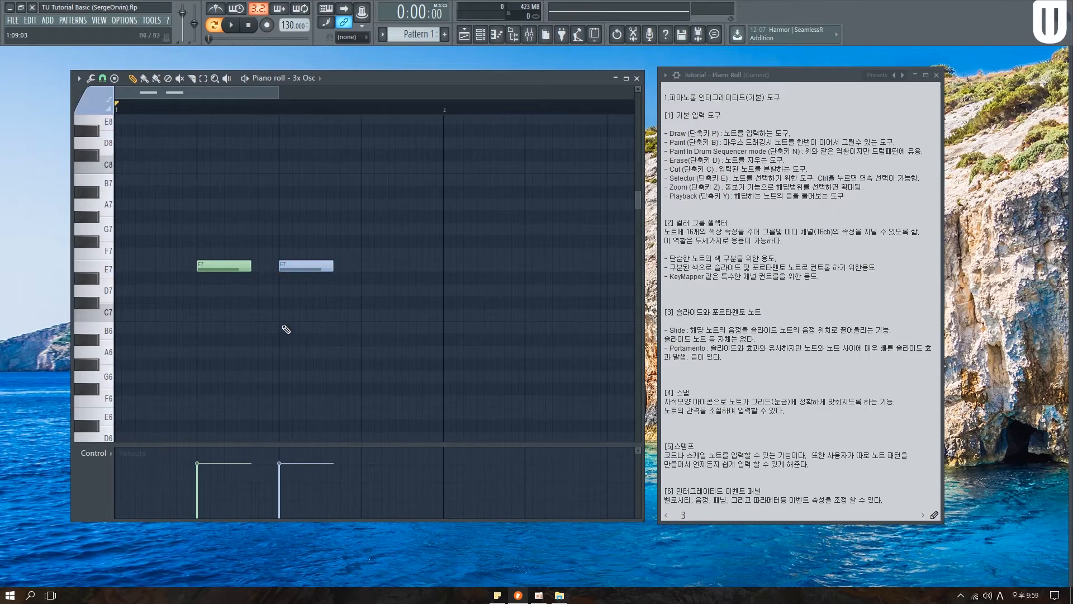
Draw an F7 note at beat 4 in color group 11 and an A#6 note before beat 2 in color group 14
click(107, 105)
click(131, 168)
click(368, 255)
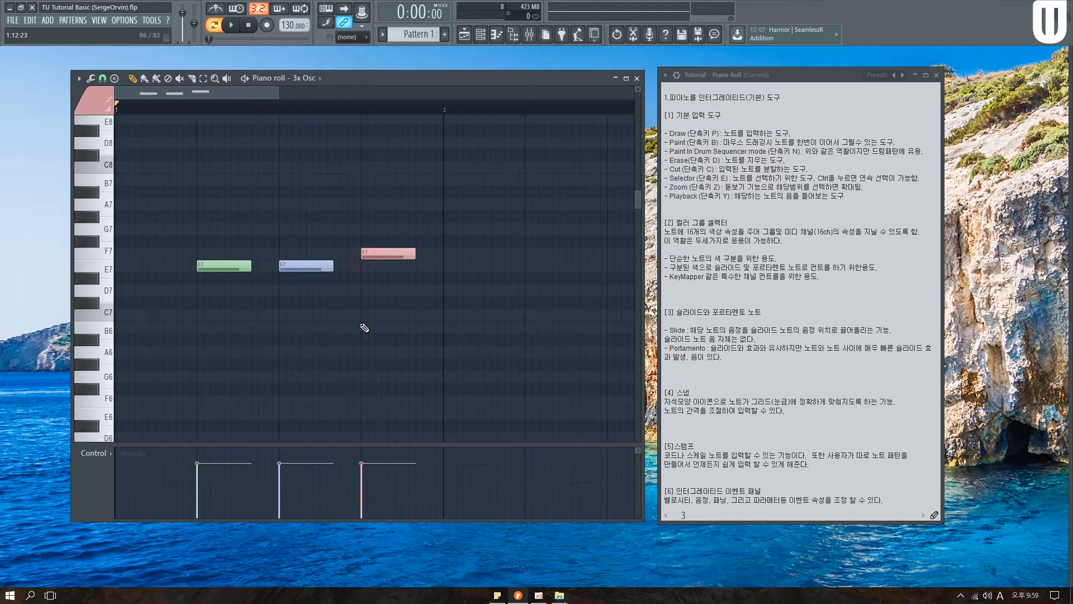
click(101, 104)
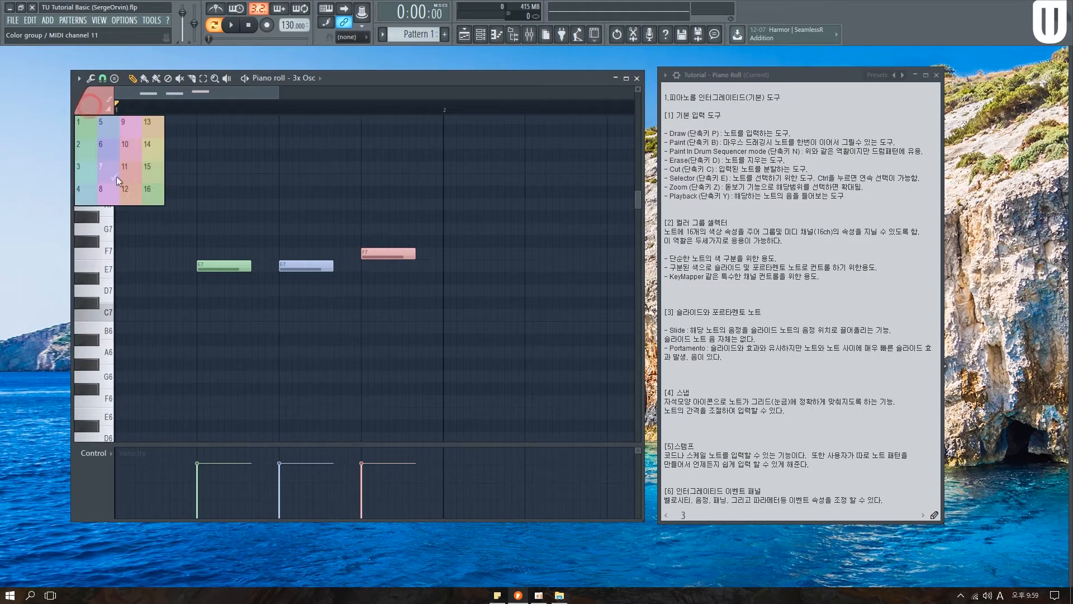
click(148, 157)
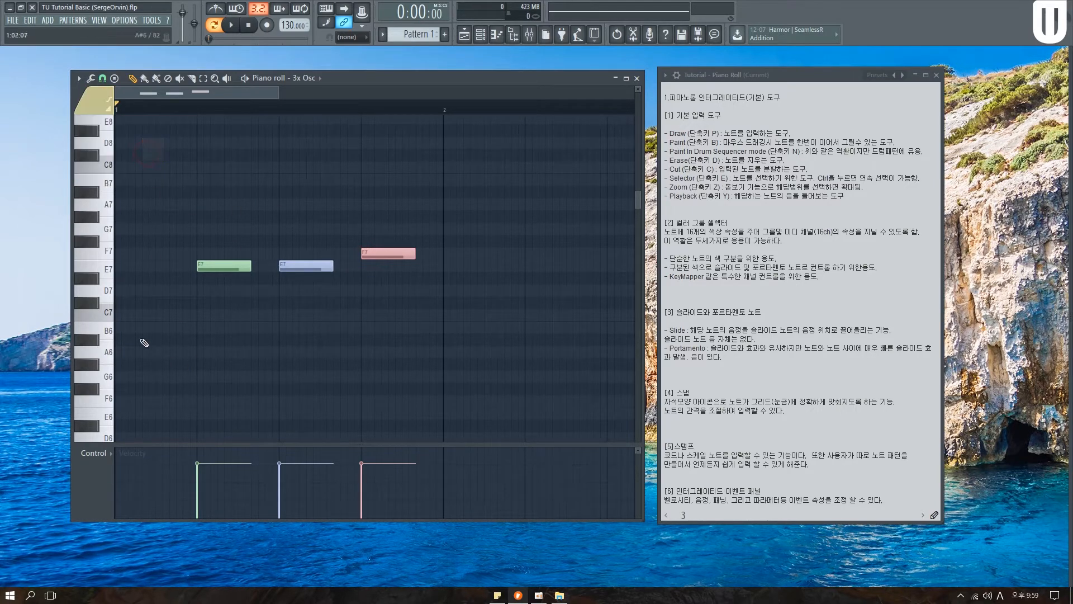
click(177, 340)
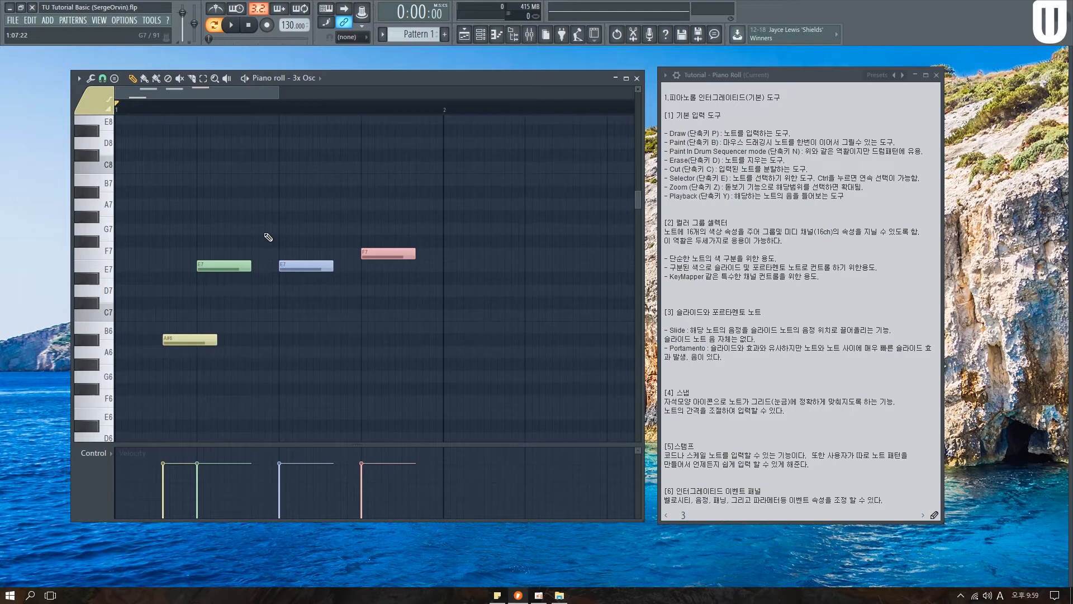
Delete all four colored notes and set the color group back to 1
right_click(190, 339)
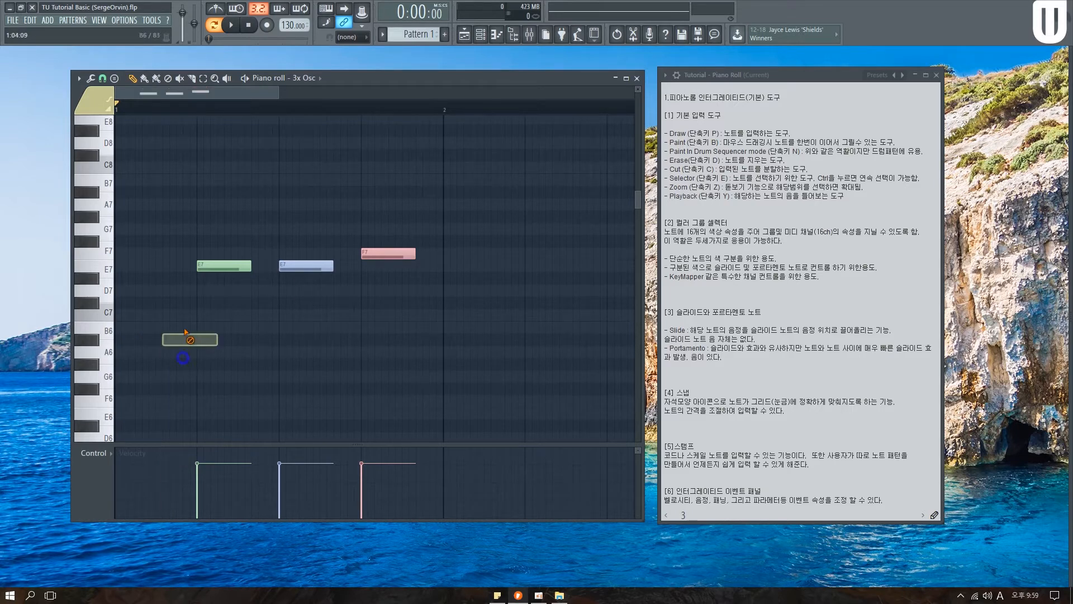
right_click(223, 266)
right_click(306, 266)
right_click(389, 253)
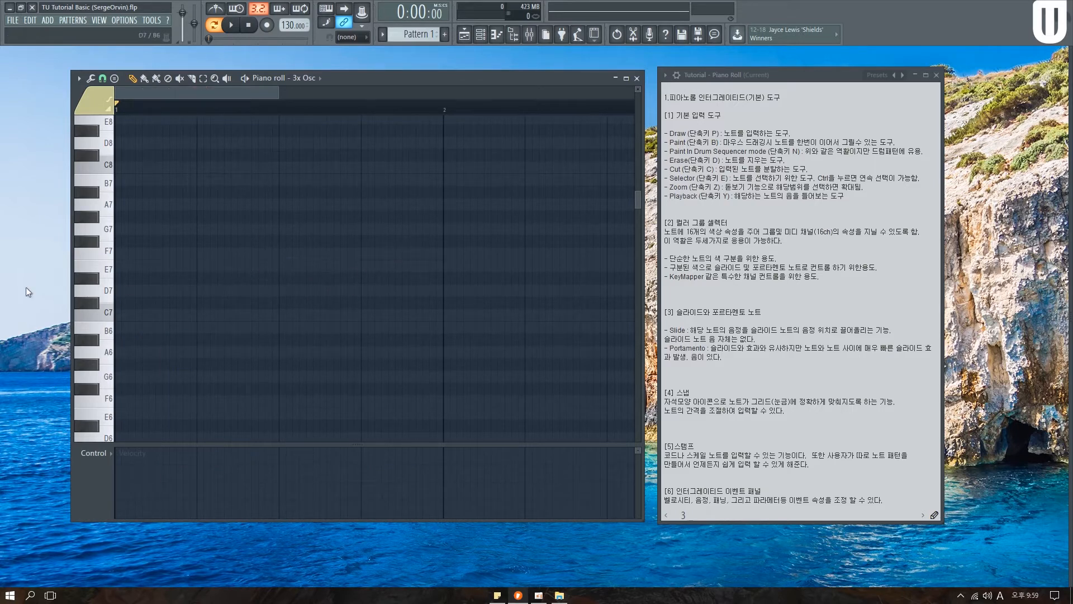
click(98, 114)
click(82, 131)
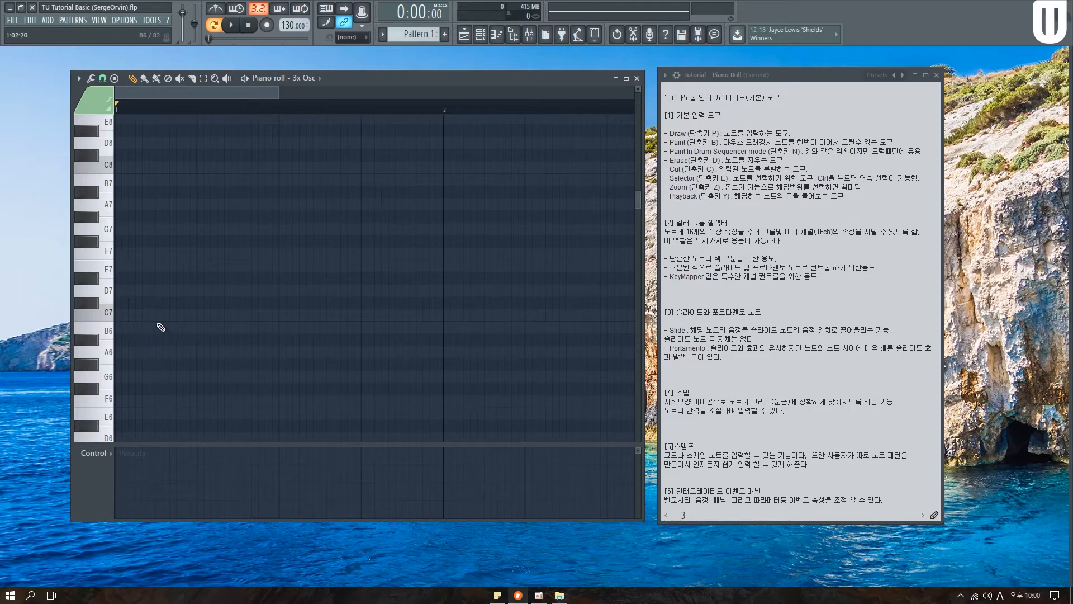
Draw four evenly spaced C7 notes across bar 1, each ending on a beat line
click(168, 315)
click(237, 315)
drag(236, 318, 223, 318)
click(309, 316)
click(394, 317)
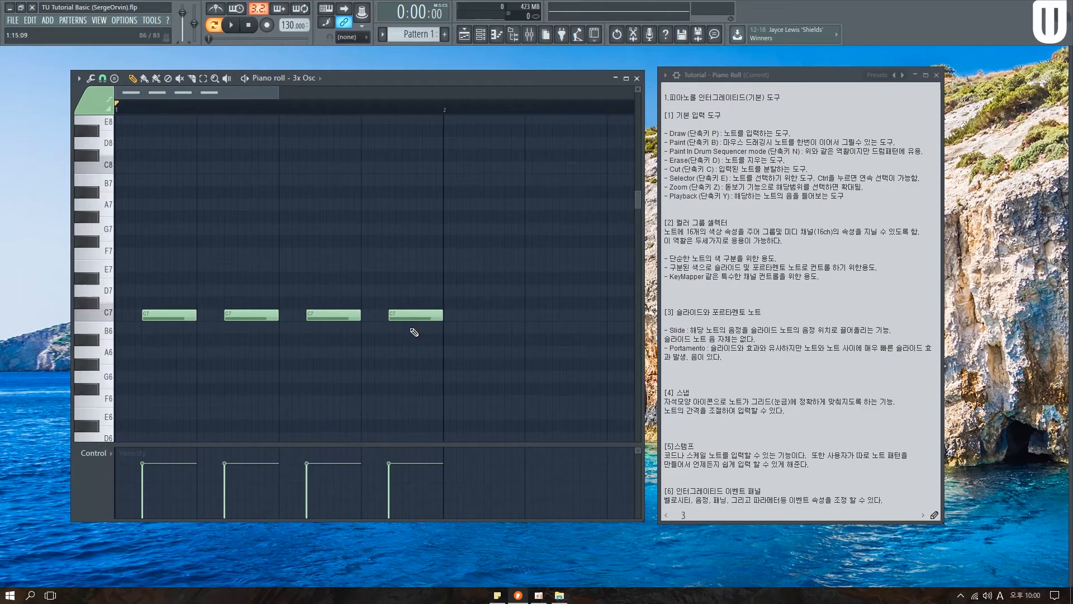
Select all four C7 notes, transpose them down two octaves to C5 and clear the selection
key(ctrl+a)
scroll(350, 353, down, 5)
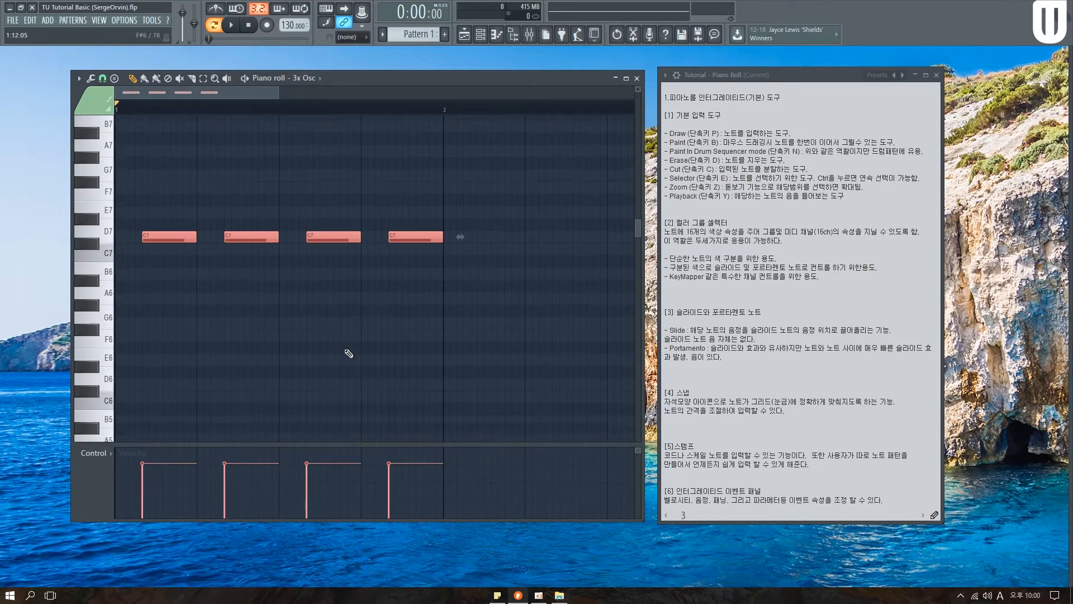
scroll(349, 353, down, 3)
scroll(349, 353, up, 2)
key(ctrl+Down)
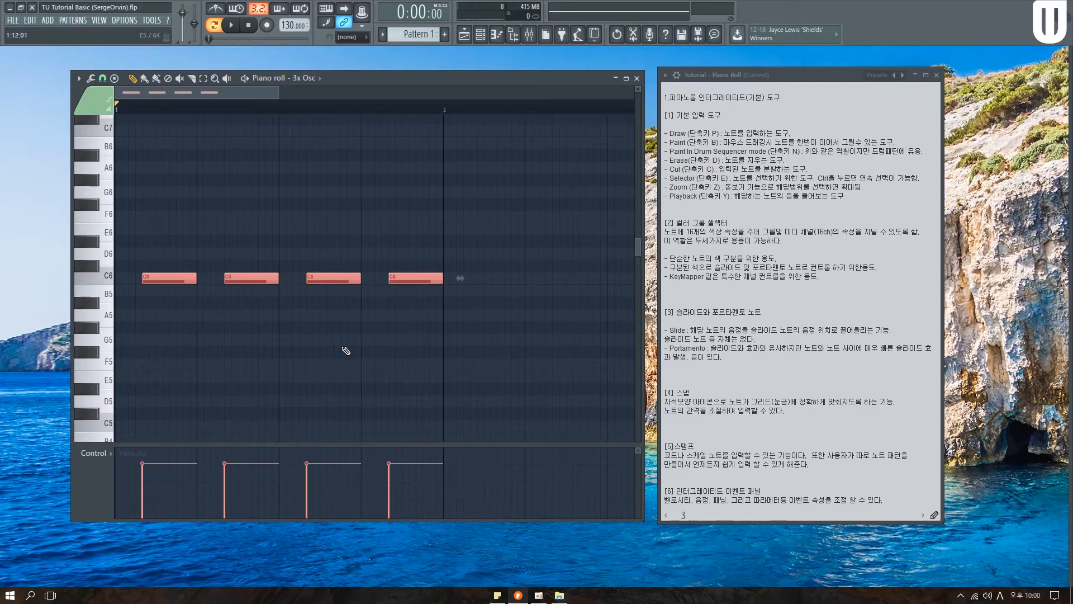
key(ctrl+Down)
scroll(346, 350, down, 1)
right_click(344, 327)
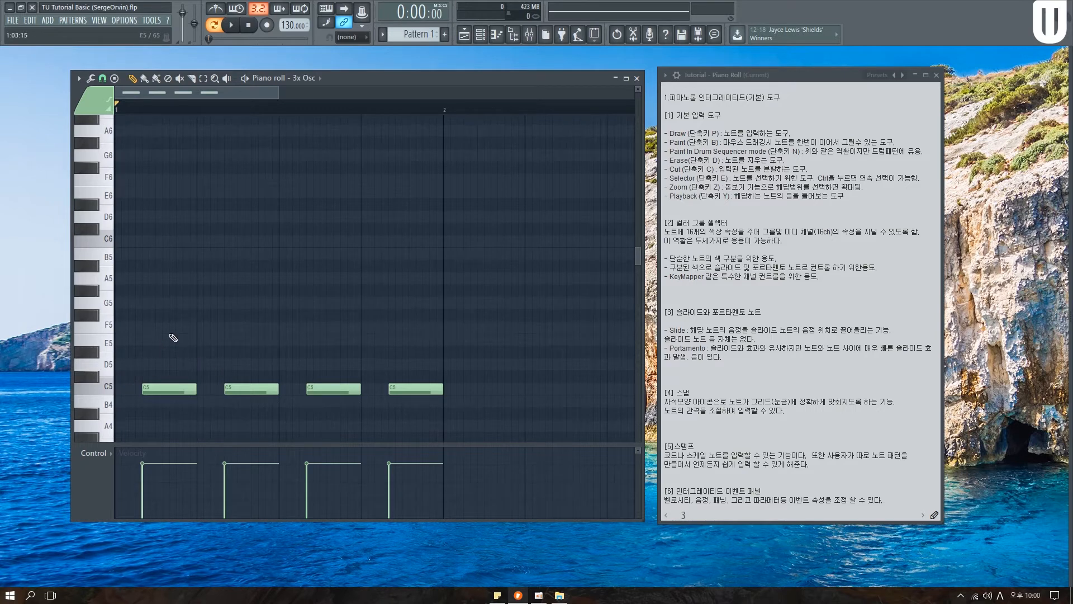
Draw an F#5 slide note above the first C5 note and replace the C5 notes with one long C5 note ending at beat 4
scroll(174, 337, down, 1)
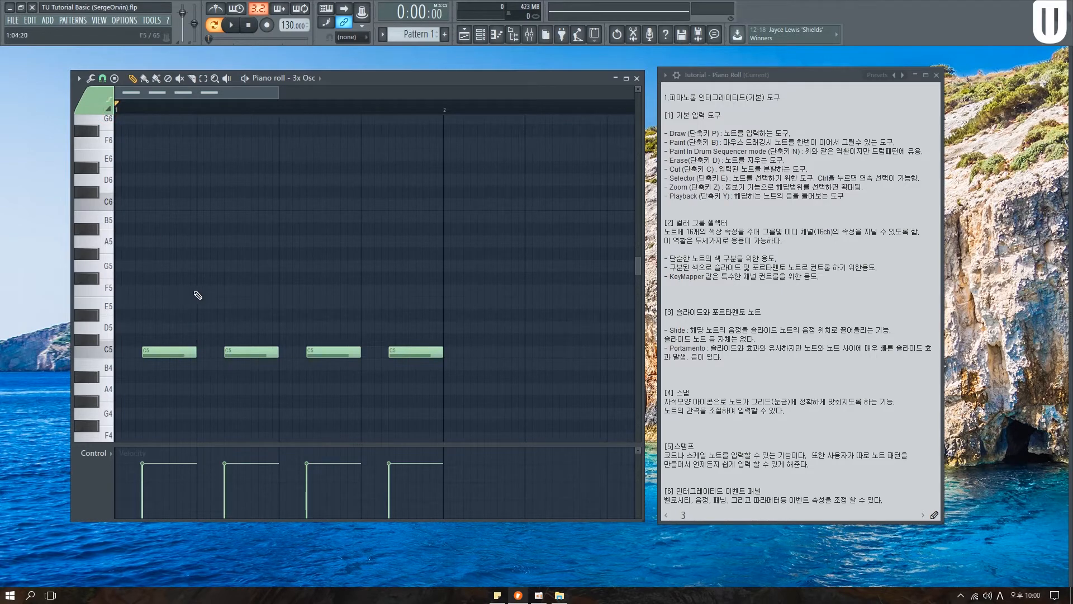
click(168, 278)
drag(176, 280, 148, 283)
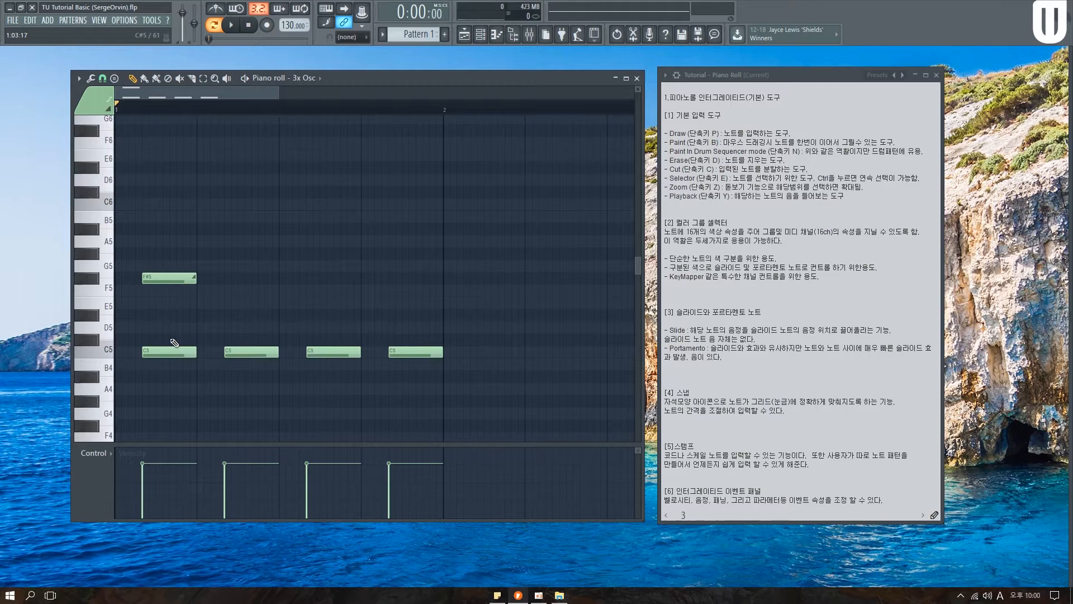
right_click(170, 350)
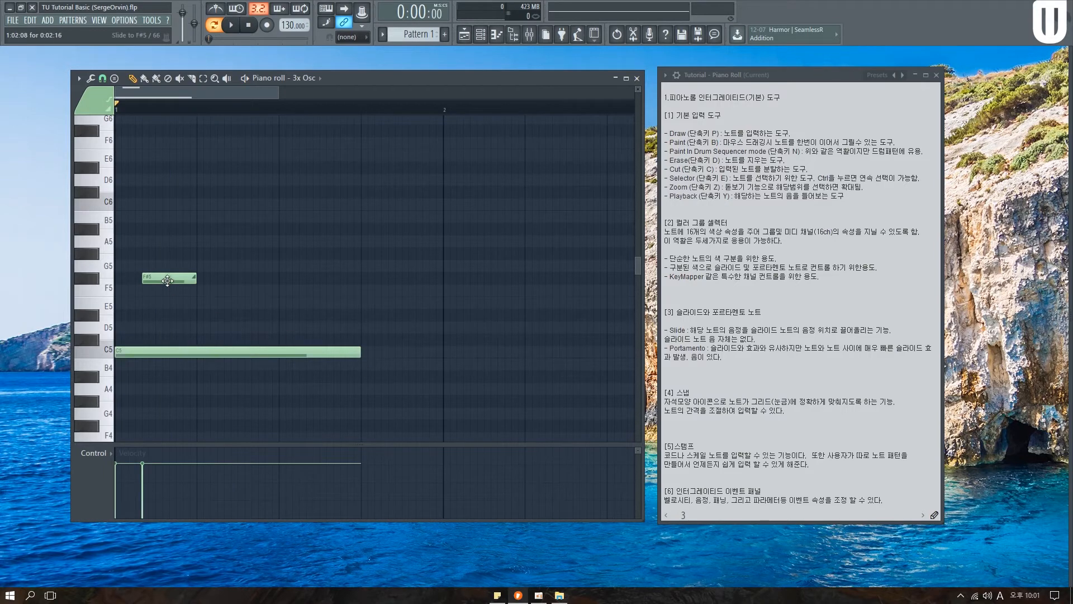
Move the slide note up to C6 so it ends at beat 3, and play the pattern
drag(167, 280, 250, 204)
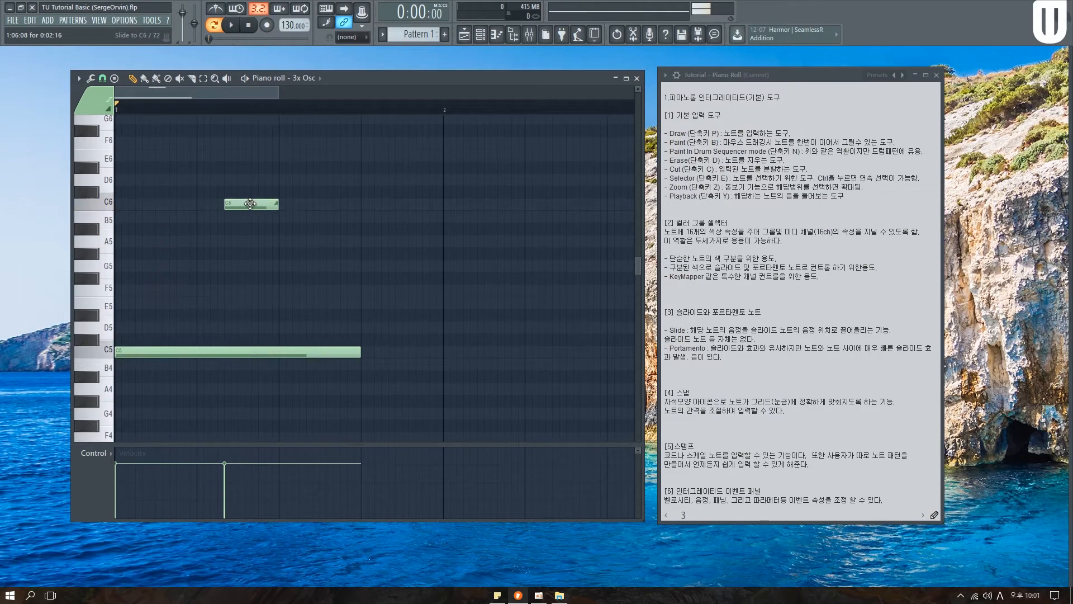
key(space)
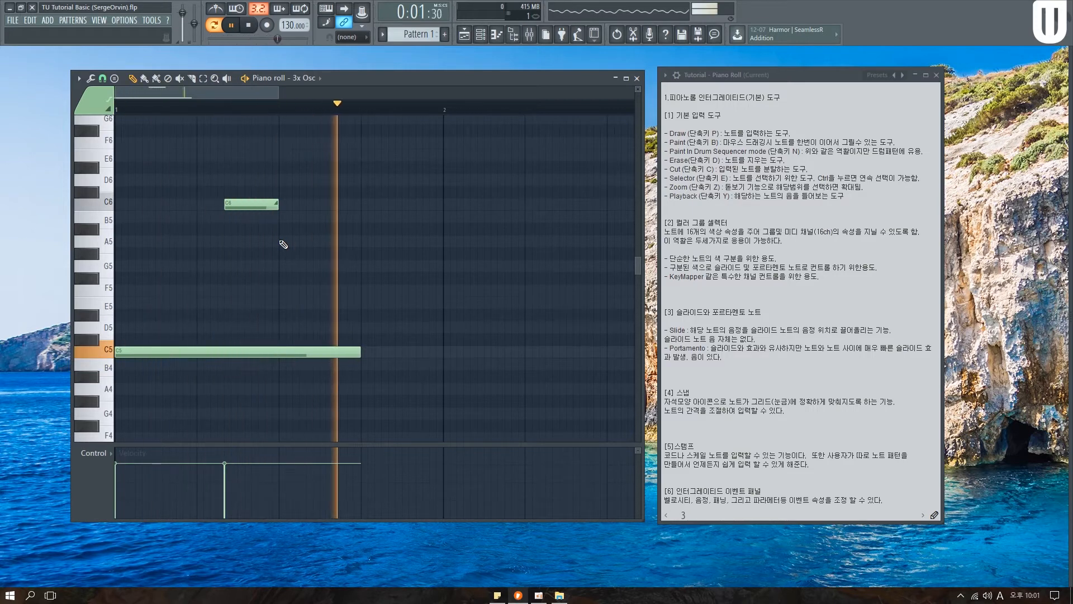
key(space)
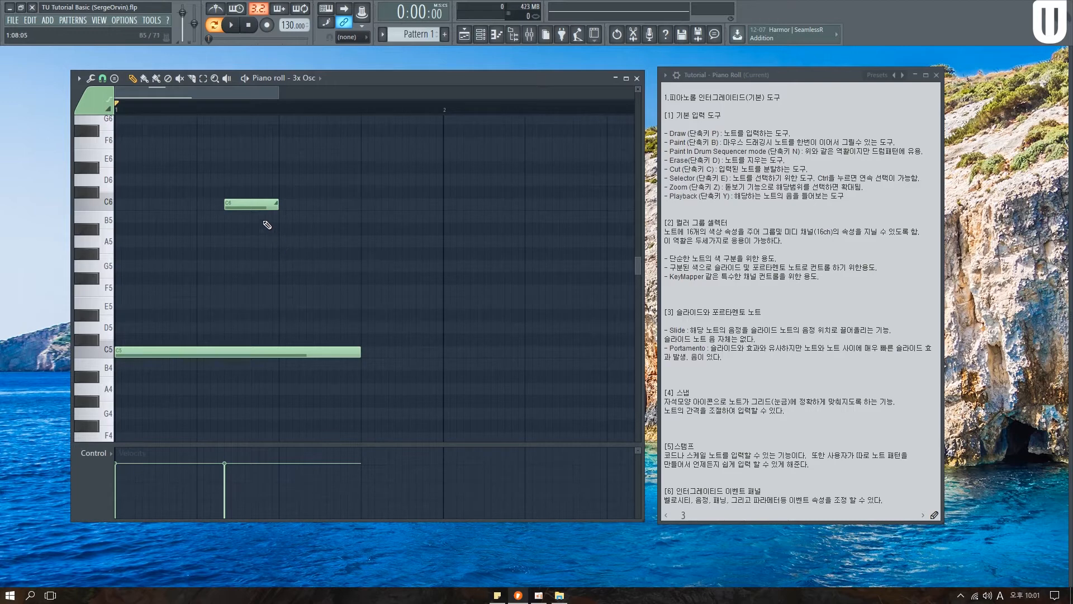
Recolor the C6 slide note with color group 9, leaving the long C5 note in its own group
click(93, 99)
click(350, 80)
click(93, 101)
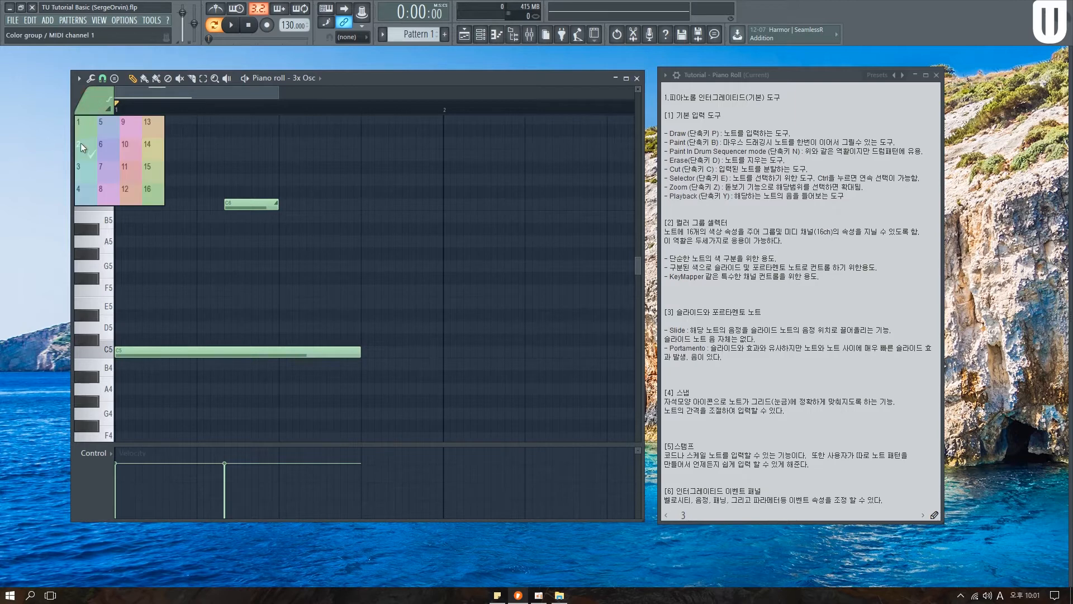
click(118, 130)
click(223, 205)
click(94, 101)
click(134, 127)
click(243, 206)
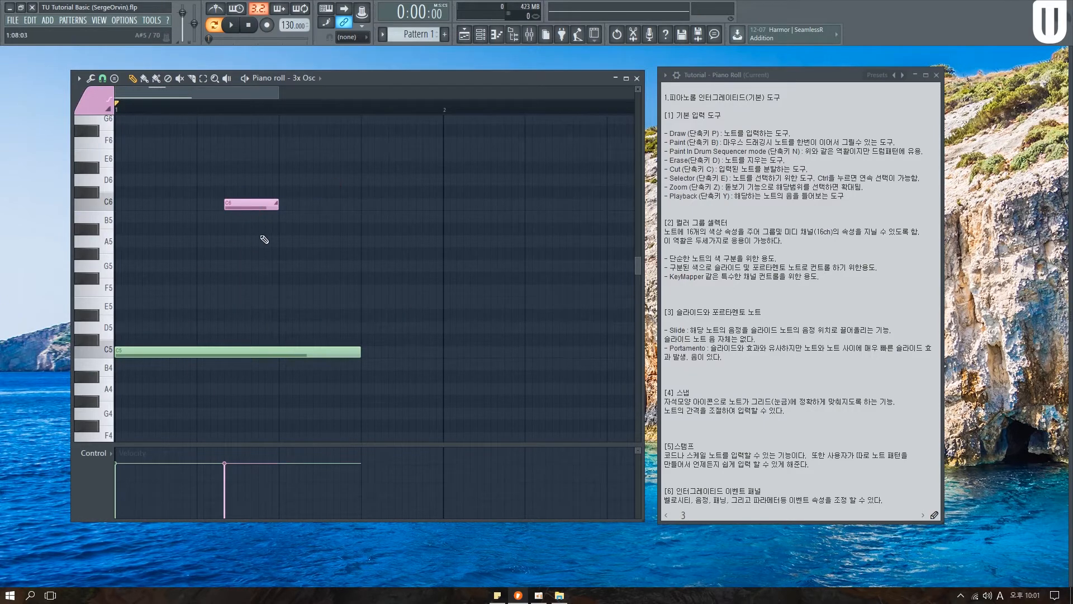
Move the pink slide note down to A#5 and back up to B5, playing the pattern after each move
drag(264, 205, 264, 229)
key(space)
key(space)
drag(270, 231, 270, 218)
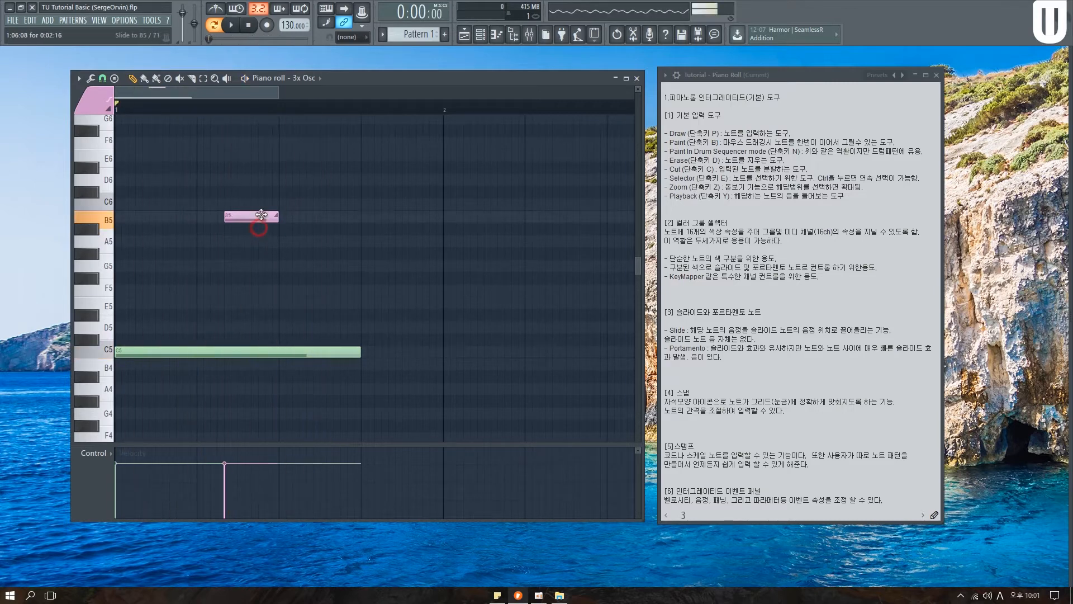
key(space)
key(space)
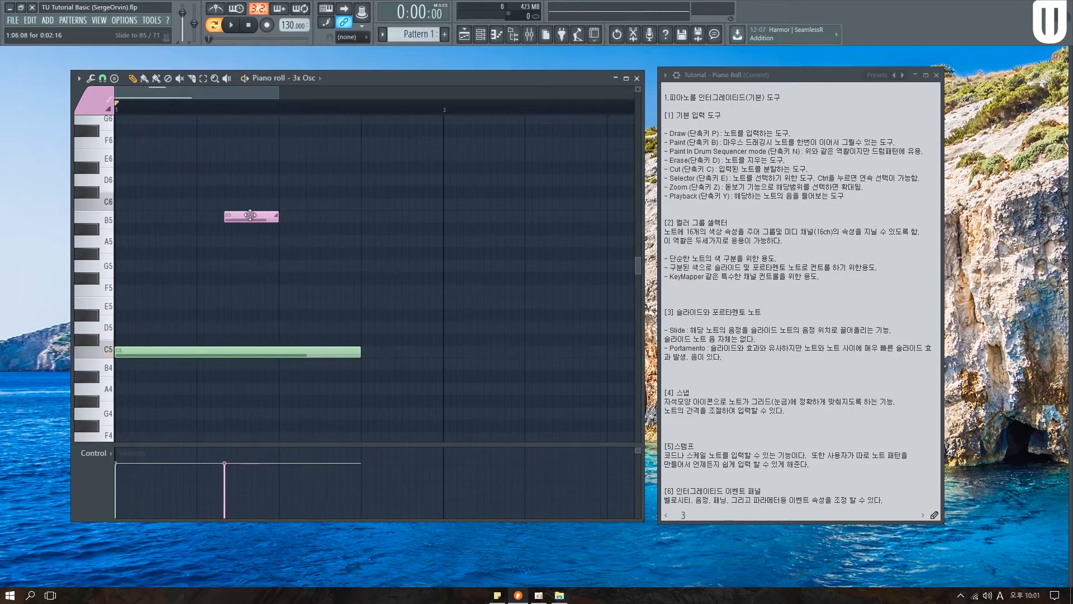
Replace the pink slide note with an A#5 slide note in color group 1 ending at beat 3, and play the pattern
right_click(252, 216)
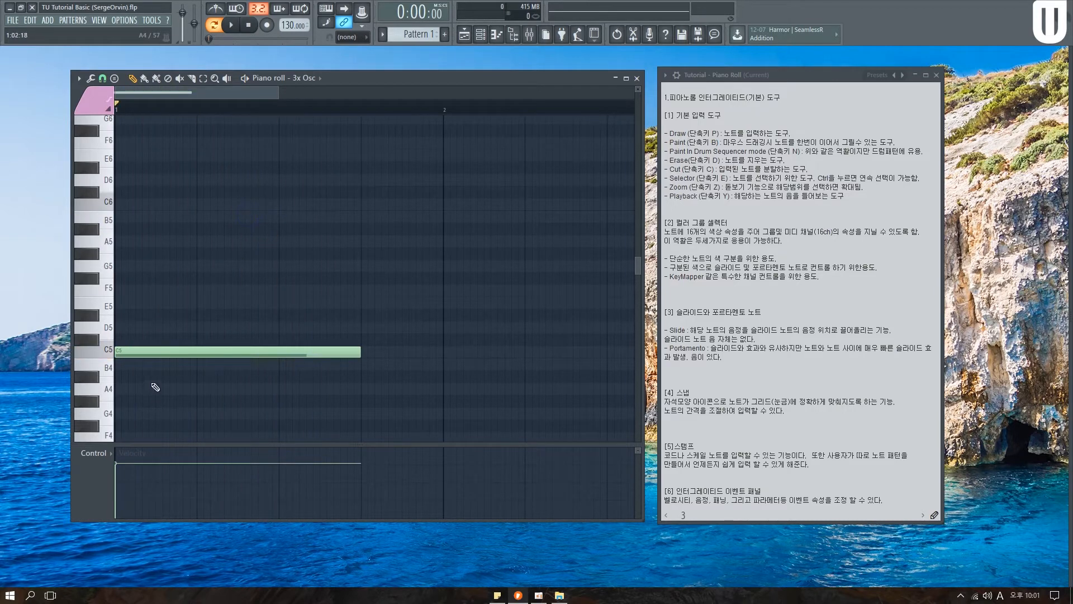
click(96, 107)
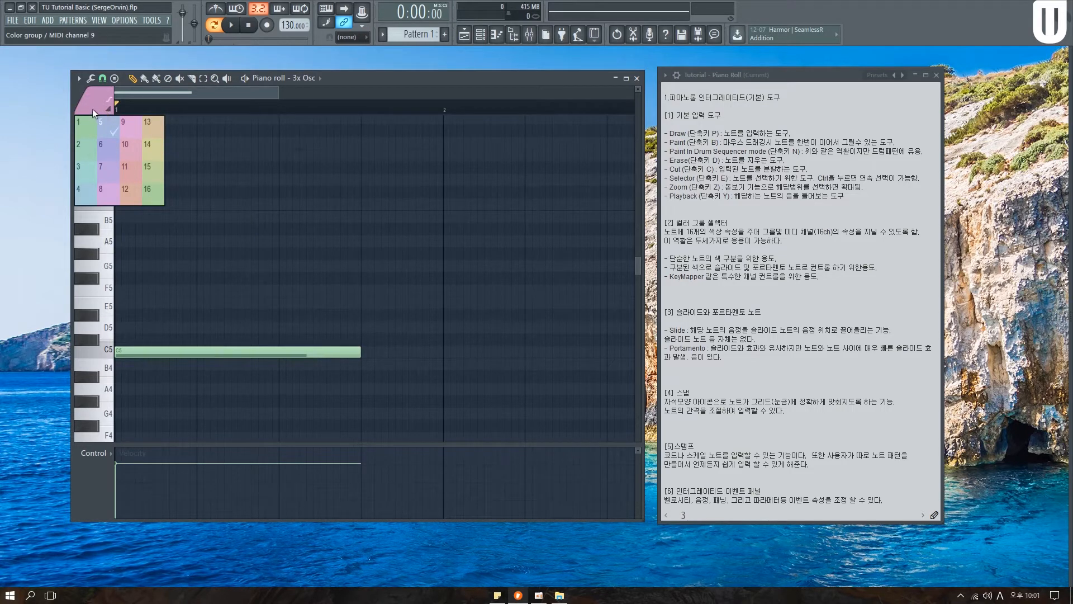
click(94, 108)
right_click(109, 111)
drag(208, 178, 229, 205)
right_click(246, 207)
click(228, 243)
mouse_move(241, 242)
mouse_down()
mouse_move(240, 228)
mouse_move(223, 227)
mouse_move(246, 229)
mouse_up()
right_click(238, 239)
key(space)
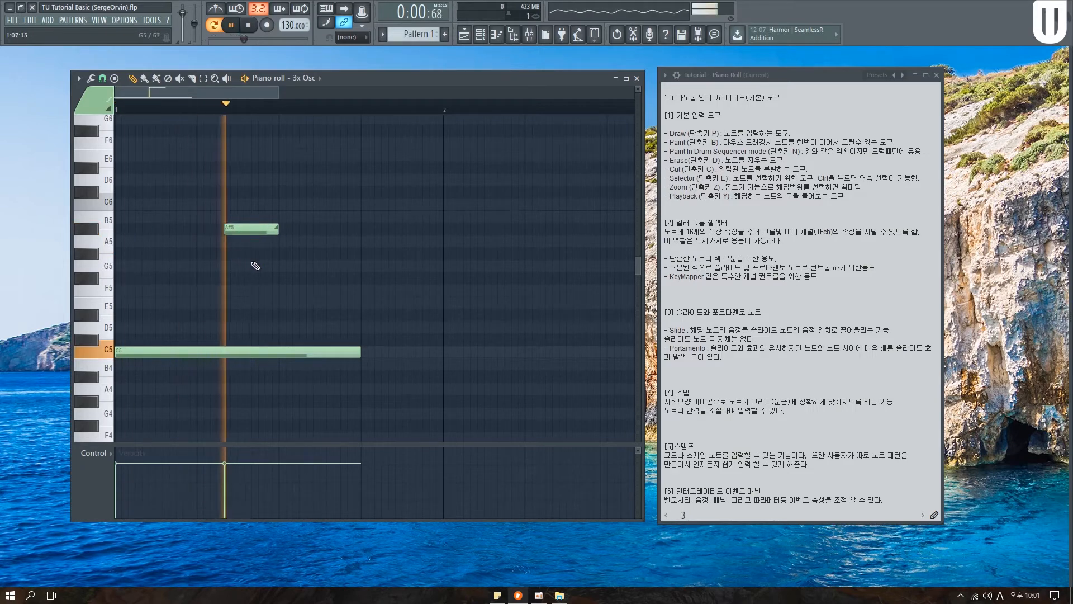
key(space)
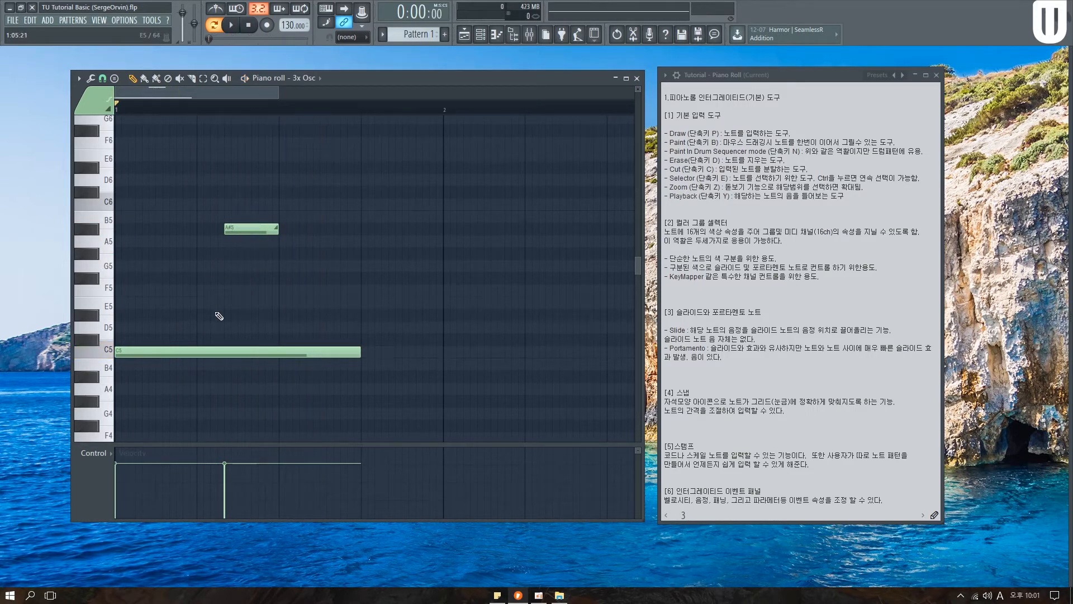
Recolor the long C5 note with color group 9, leaving the A#5 slide note in group 1, and play the pattern
click(90, 117)
click(129, 127)
drag(147, 336, 185, 366)
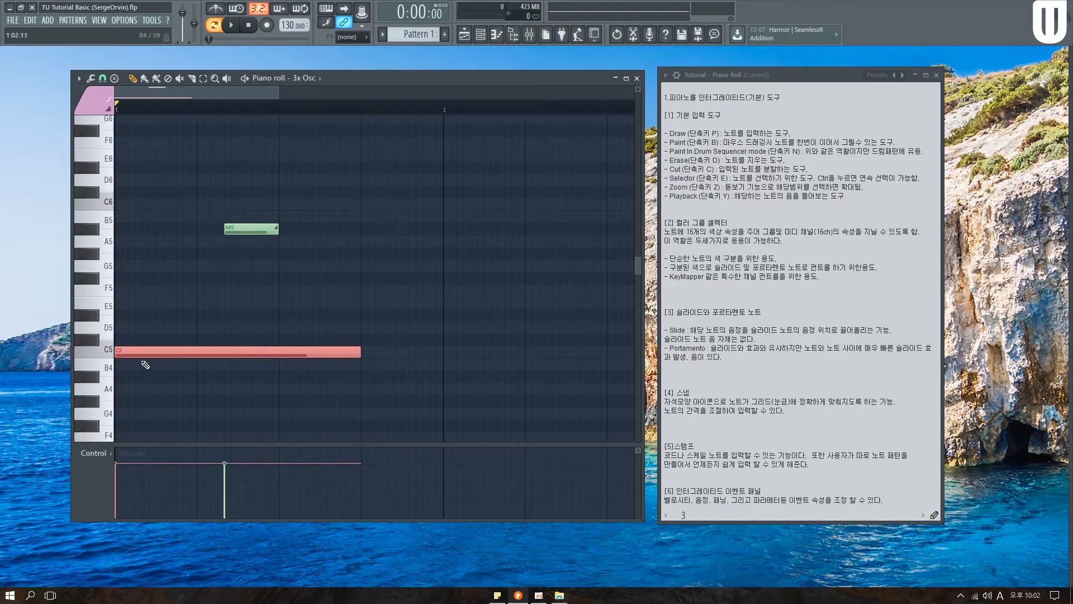
key(alt+c)
click(193, 315)
right_click(211, 320)
key(space)
key(space)
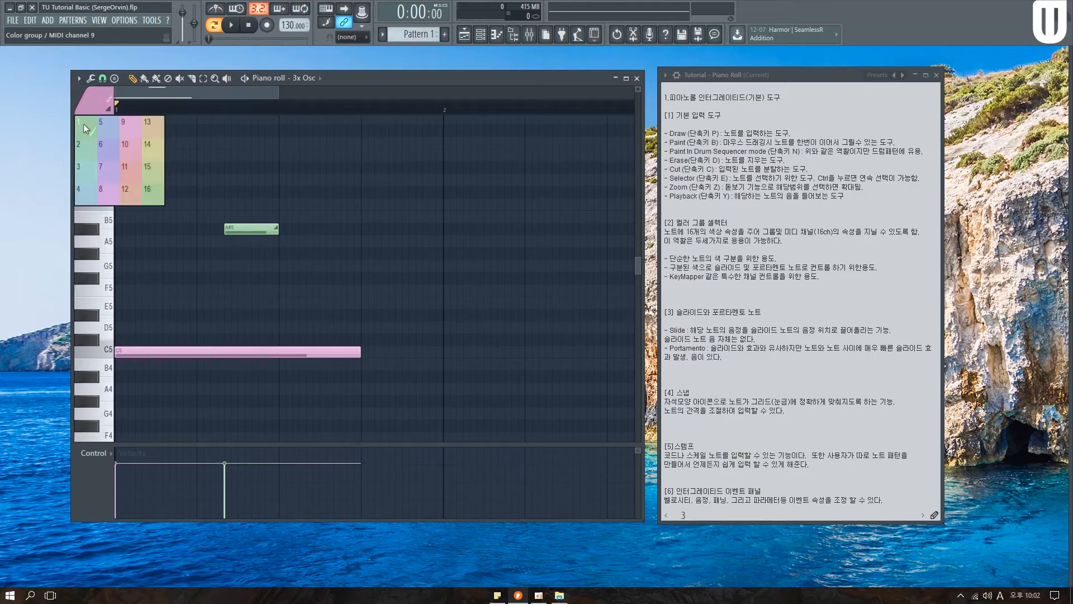
Replace the existing notes with one E5 portamento note in color group 1 ending at beat 2, and play it
click(84, 128)
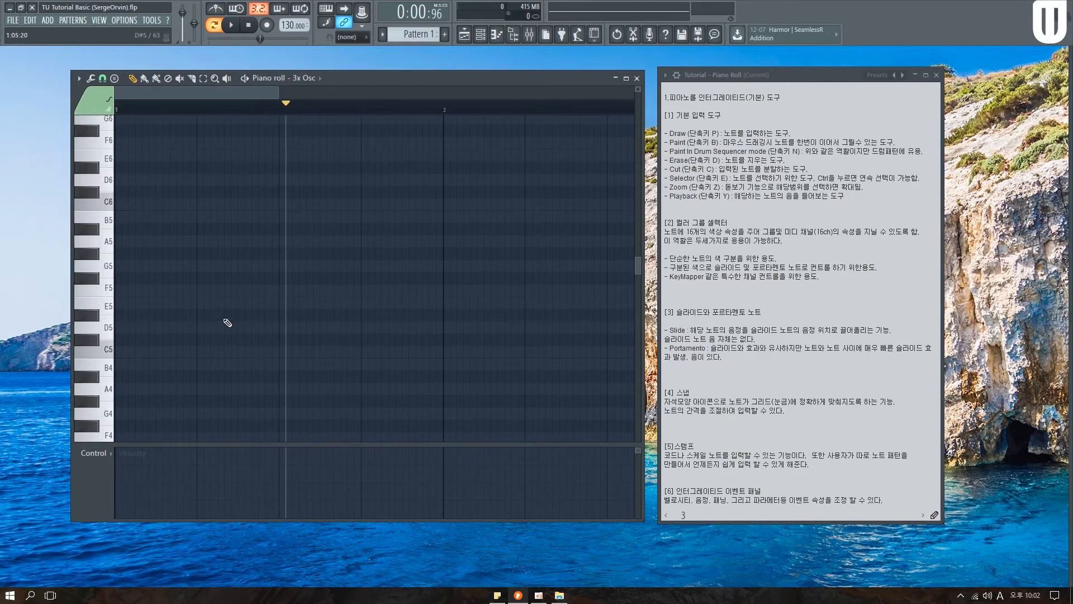
drag(191, 307, 149, 302)
click(144, 106)
key(space)
key(space)
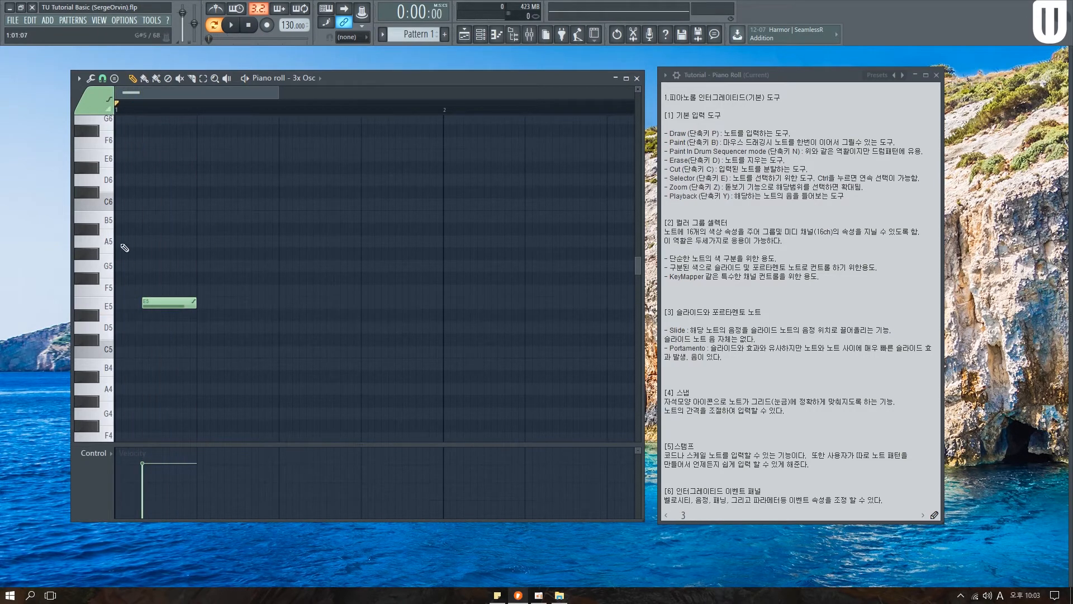
Add a second portamento note at beat 2, directly after the E5 note, and play the pattern several times
click(108, 109)
drag(249, 303, 223, 297)
key(space)
key(space)
key(space)
key(space)
drag(253, 302, 230, 305)
key(space)
key(space)
key(space)
key(space)
Raise the second portamento note to C#6 and play the pattern
drag(240, 306, 237, 188)
key(space)
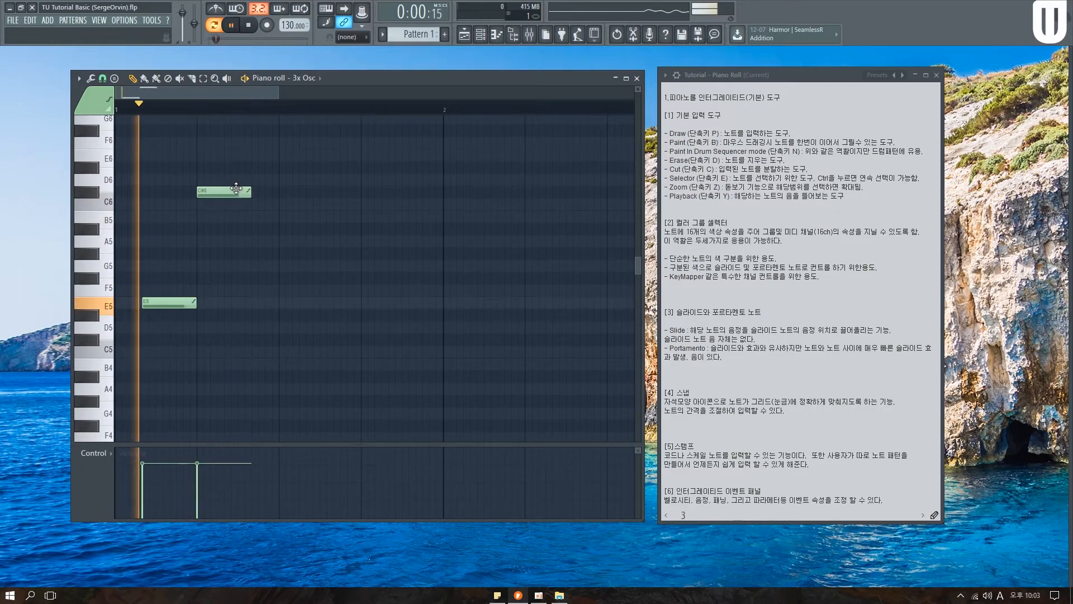
key(space)
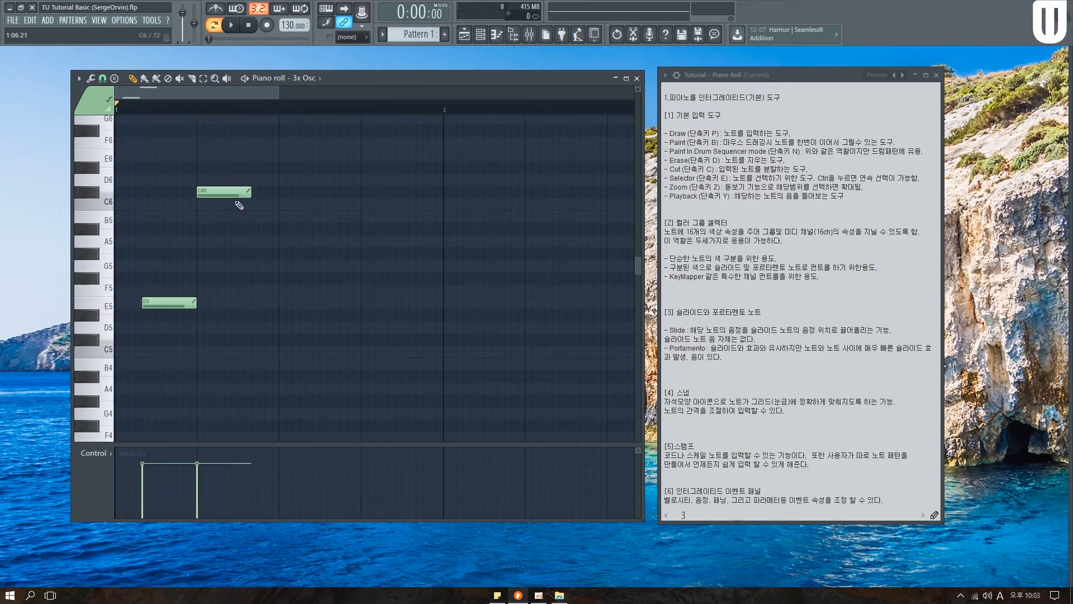
Move the portamento pair two beats later and draw regular E5 and C#6 notes without portamento in its original place
drag(317, 308, 331, 308)
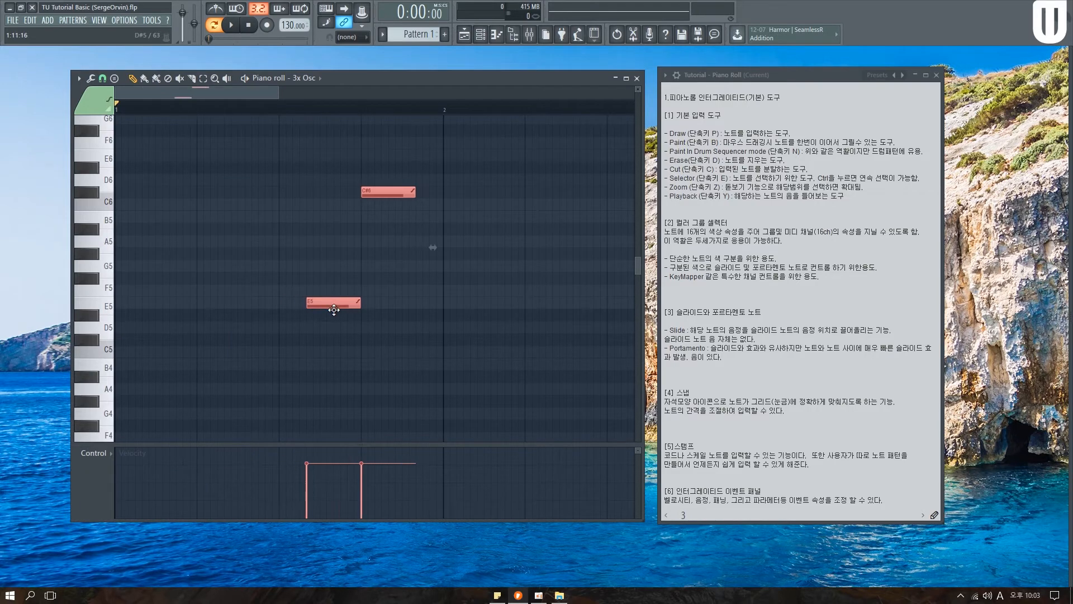
click(225, 261)
right_click(225, 260)
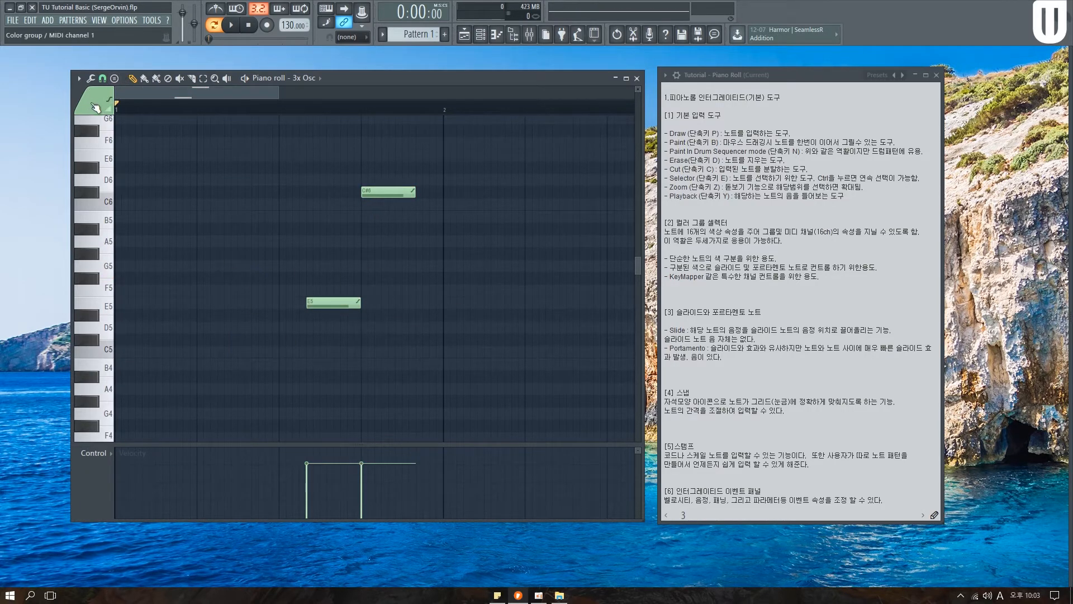
click(143, 302)
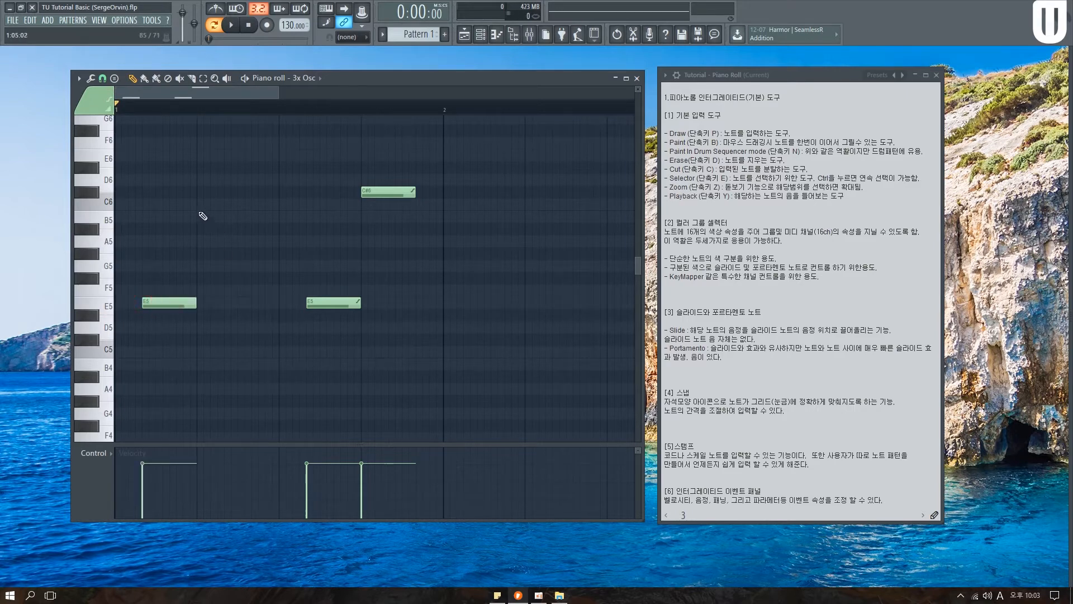
click(200, 192)
Play the regular E5 and C#6 pair and the portamento pair separately to compare their sound
click(130, 109)
key(space)
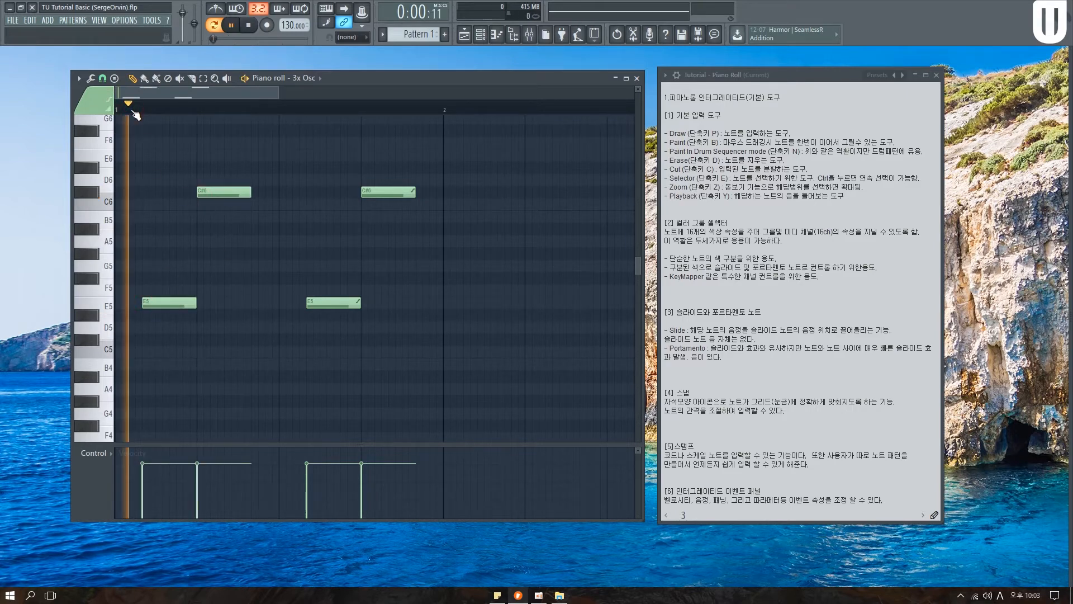
key(space)
key(space)
key(space)
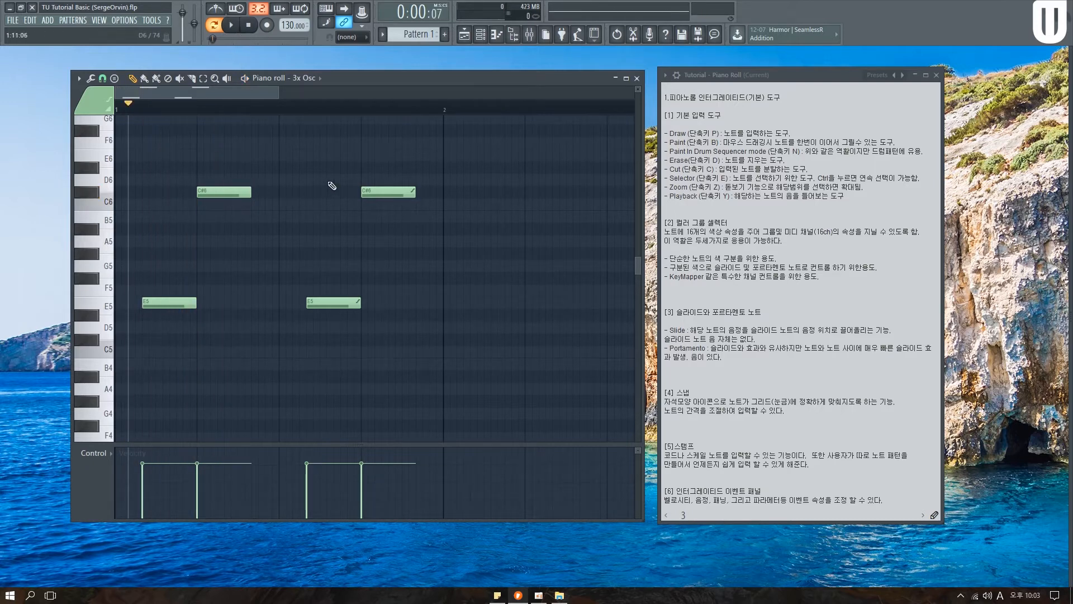
click(298, 107)
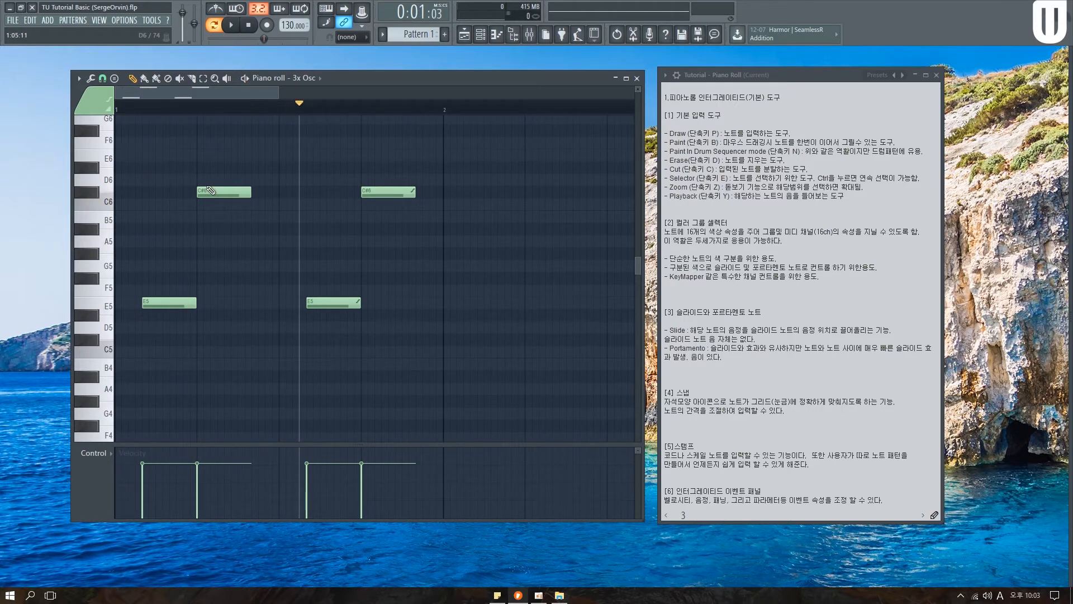
key(space)
key(space)
key(space)
key(space)
Delete all four notes from the piano roll
right_click(391, 192)
right_click(335, 302)
right_click(249, 196)
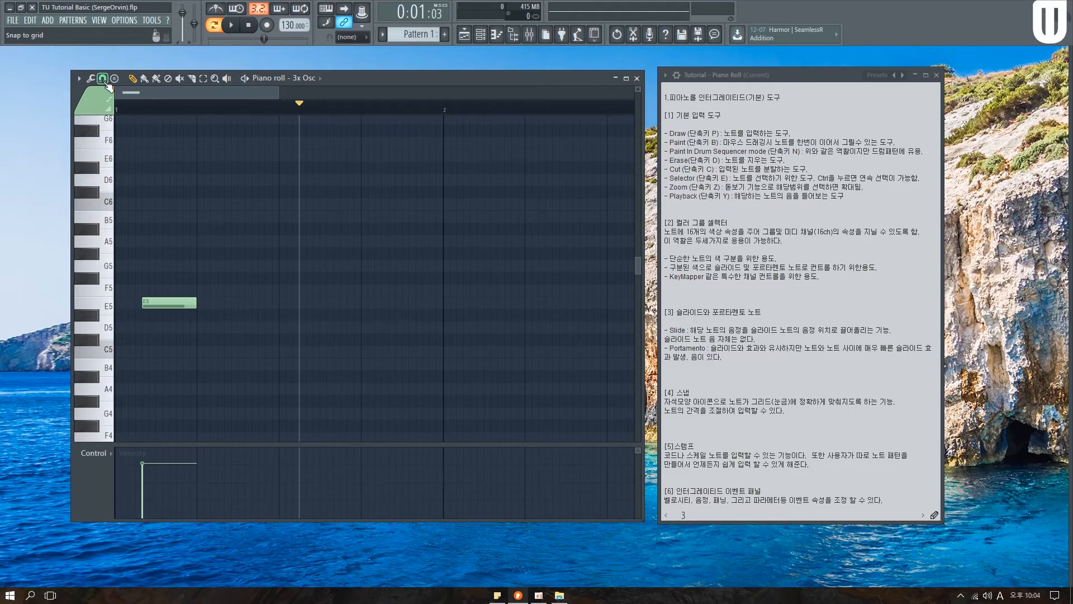
right_click(178, 302)
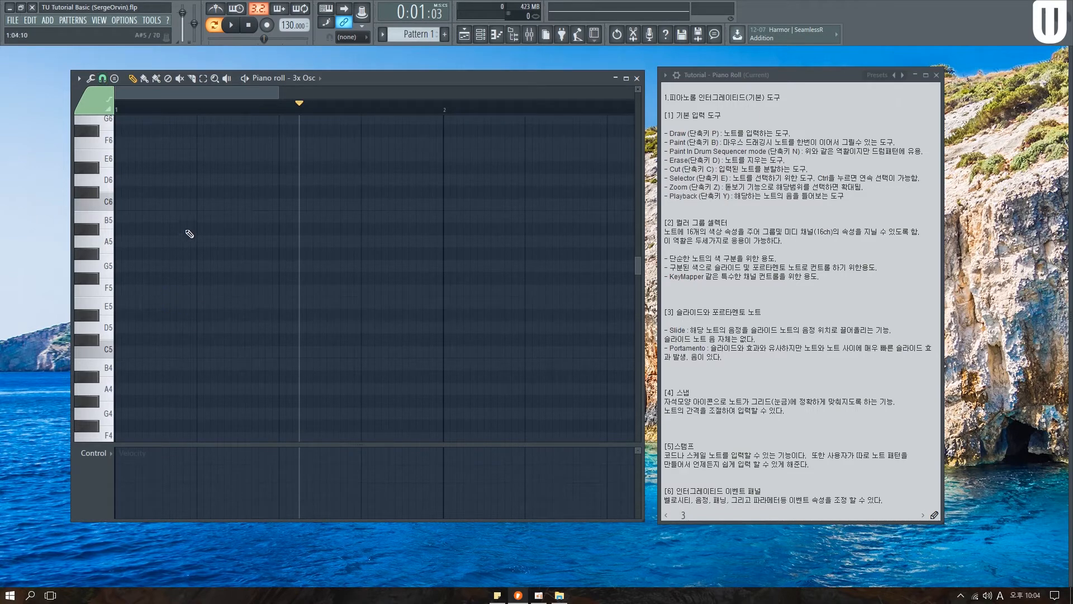
Draw a test note just after beat 2 with the current grid snap and delete it
scroll(163, 107, up, 3)
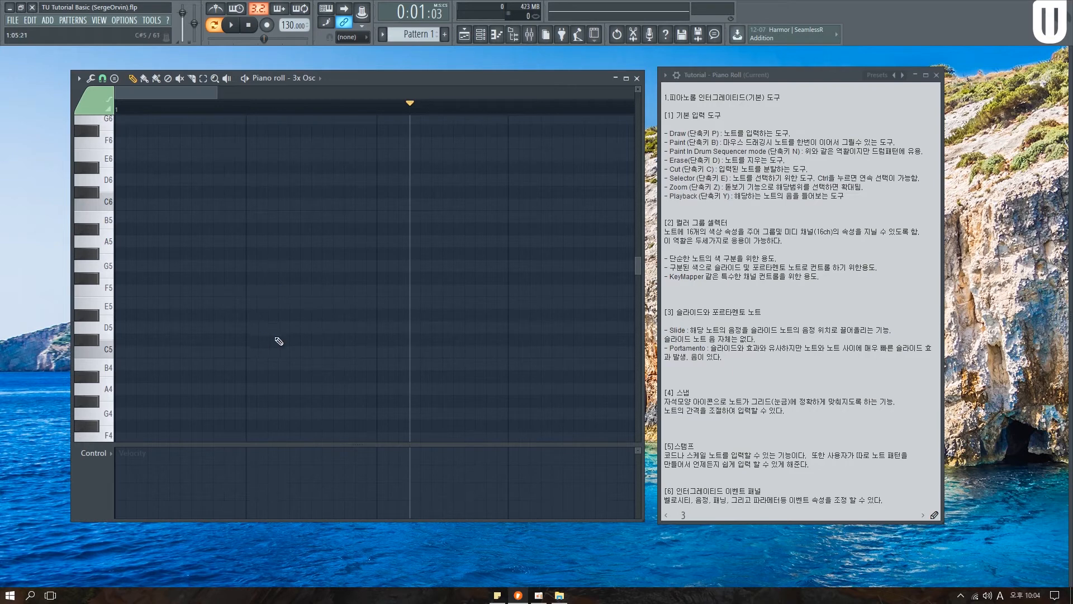
mouse_move(285, 298)
mouse_down()
mouse_move(304, 293)
mouse_move(258, 296)
mouse_up()
right_click(263, 292)
Set the grid snap to Beat, try it with test notes at beats 2 and 3, and delete them
click(103, 79)
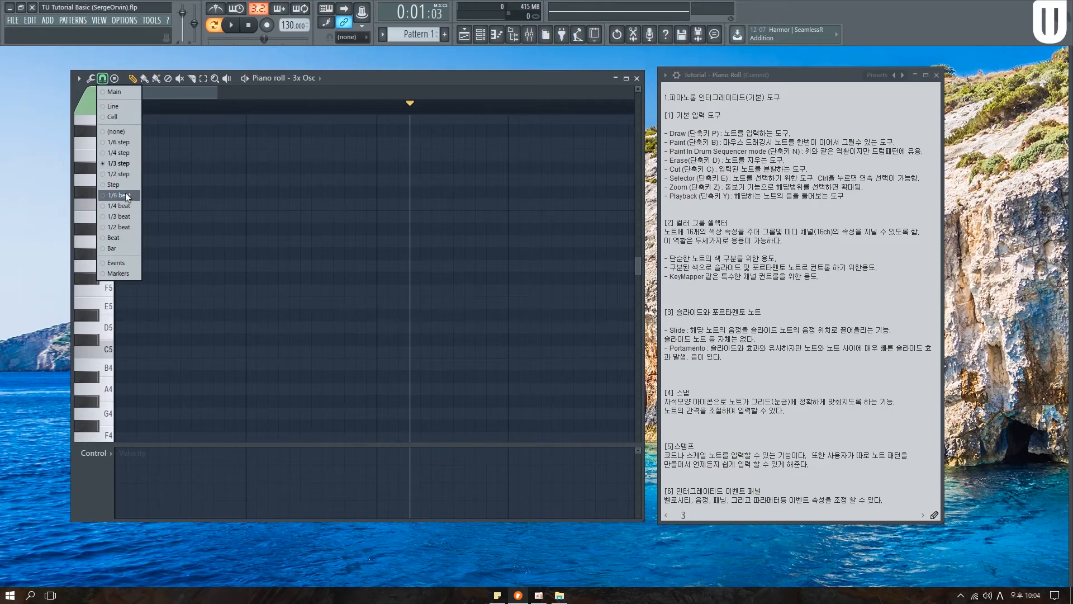
click(126, 236)
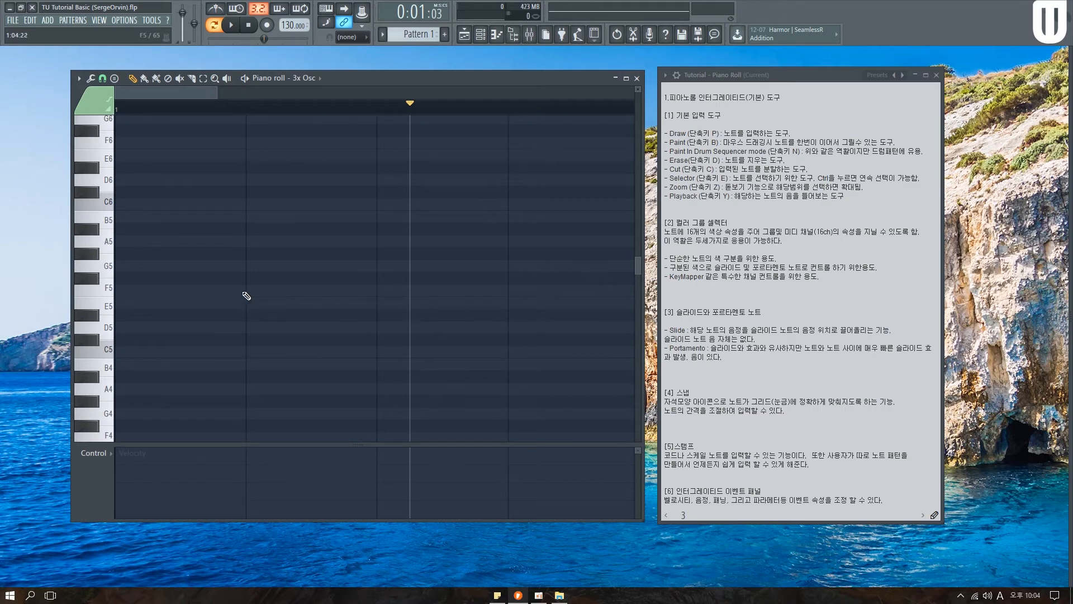
click(246, 292)
click(377, 291)
right_click(419, 291)
right_click(290, 291)
Set the grid snap to 1/2 beat, try it with a test note at beat 2, and delete it
click(103, 78)
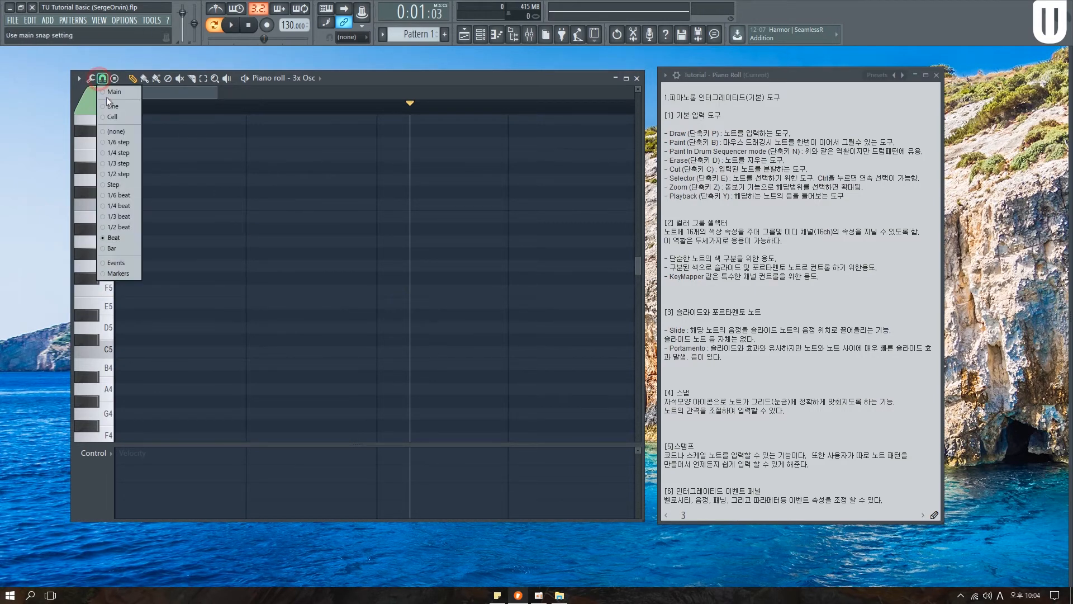
click(126, 227)
click(244, 291)
right_click(276, 292)
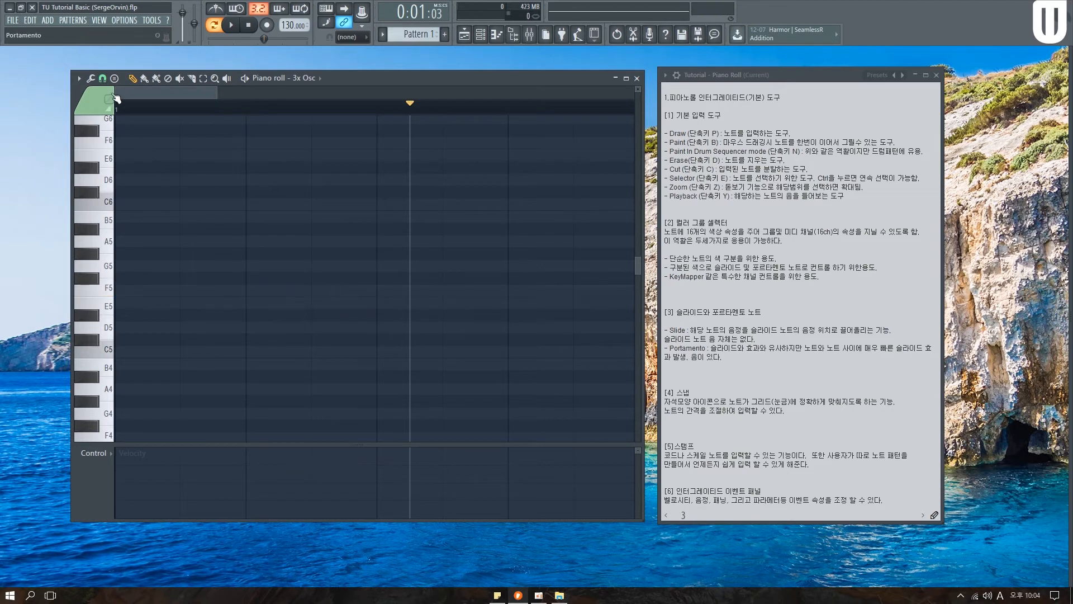
Change the grid snap through 1/3 beat, 1/4 beat and 1/6 beat, ending on 1/3 step
click(103, 78)
click(120, 221)
click(102, 78)
click(117, 205)
click(102, 78)
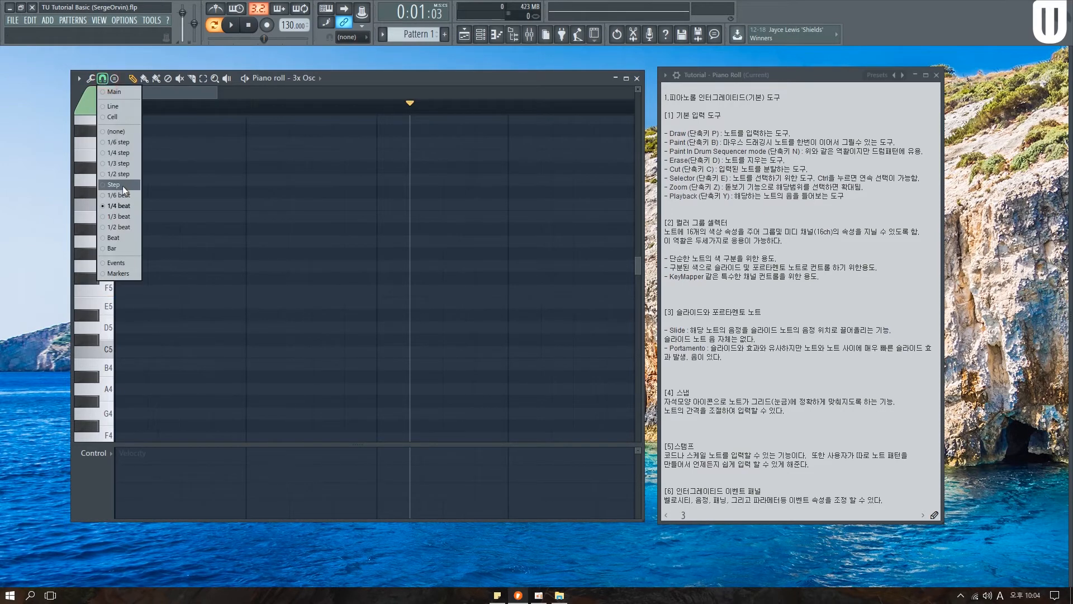
click(117, 194)
click(103, 78)
click(122, 165)
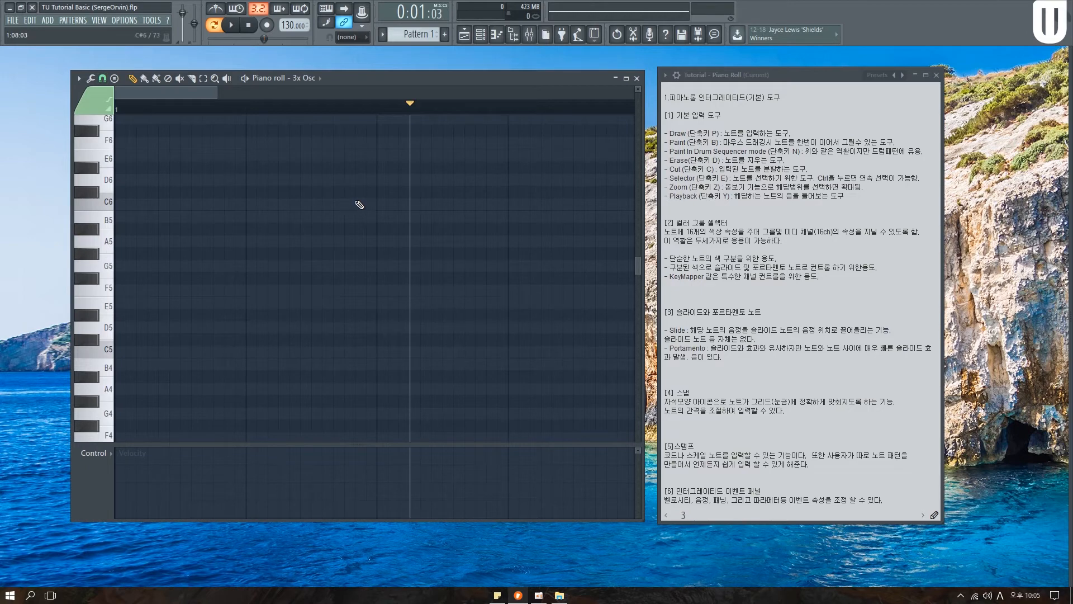
click(102, 78)
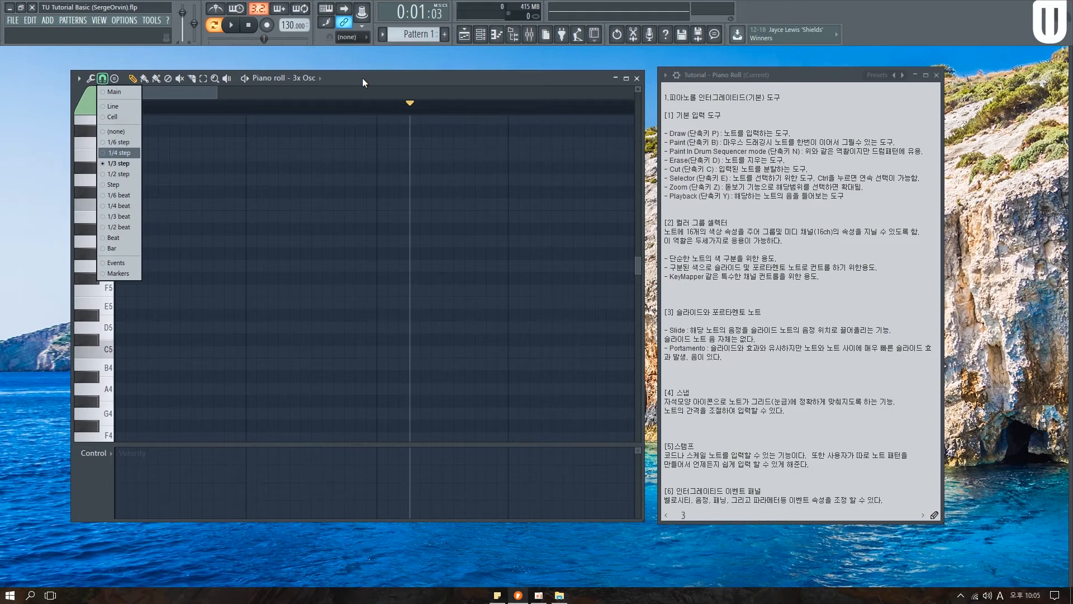
click(122, 92)
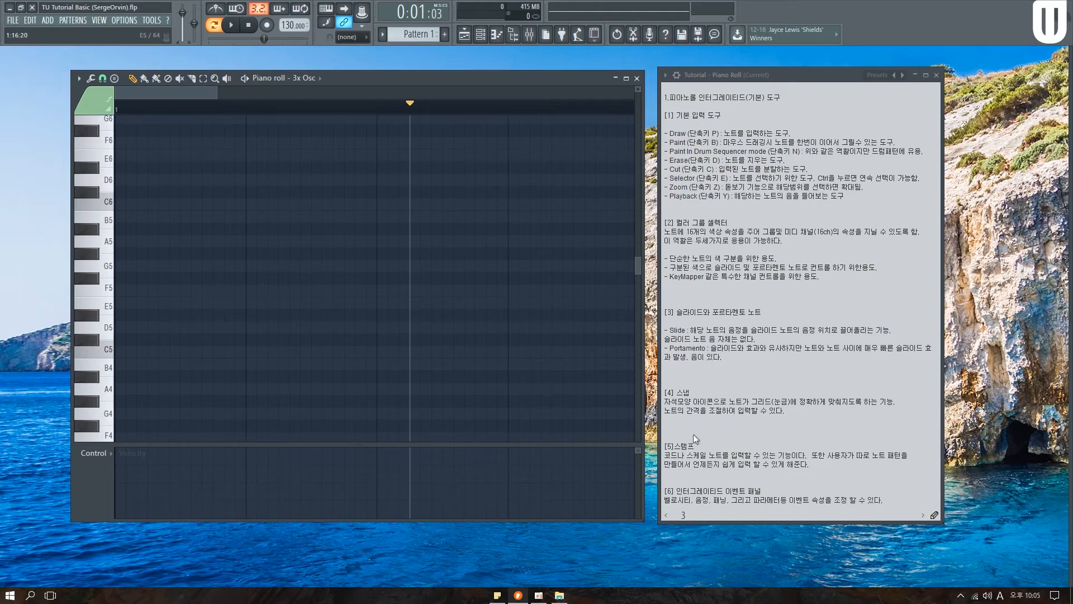
Stamp a Major chord on C5 at beat 2, and try a test note at beat 3 before deleting that note
click(114, 79)
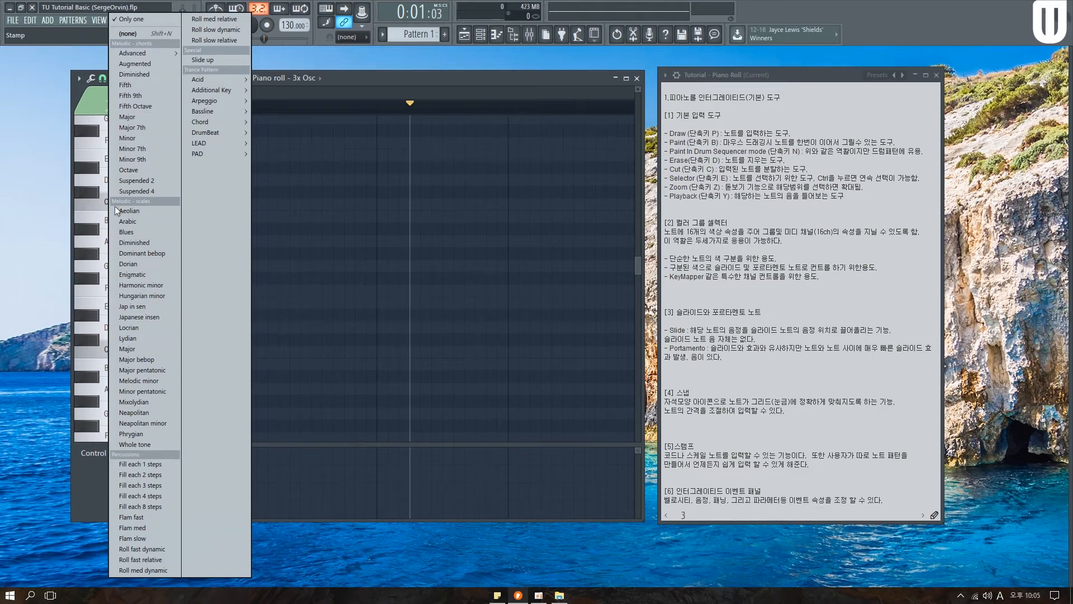
click(148, 118)
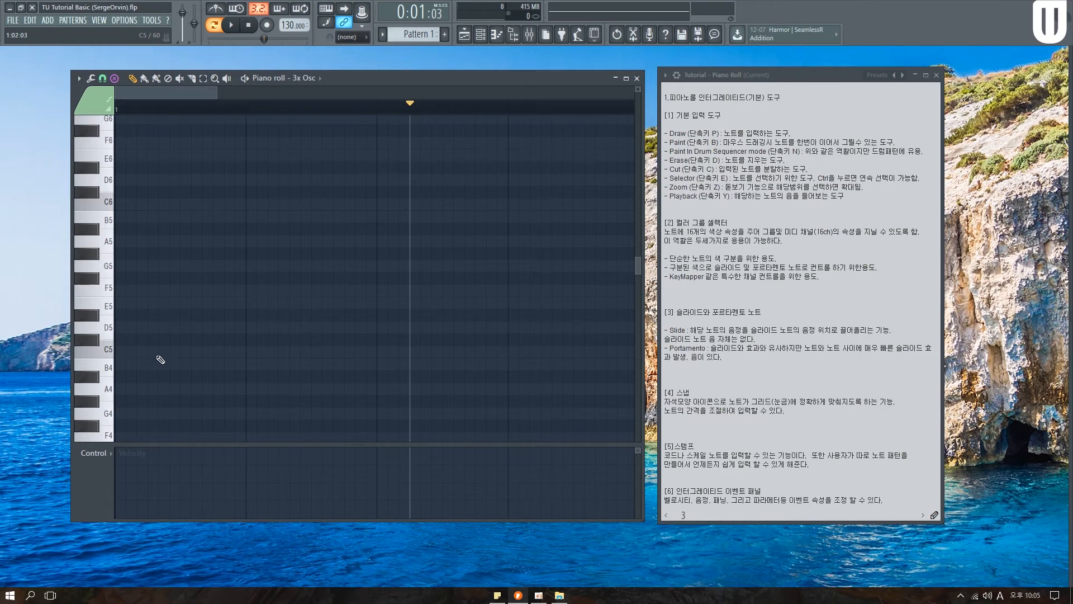
click(250, 355)
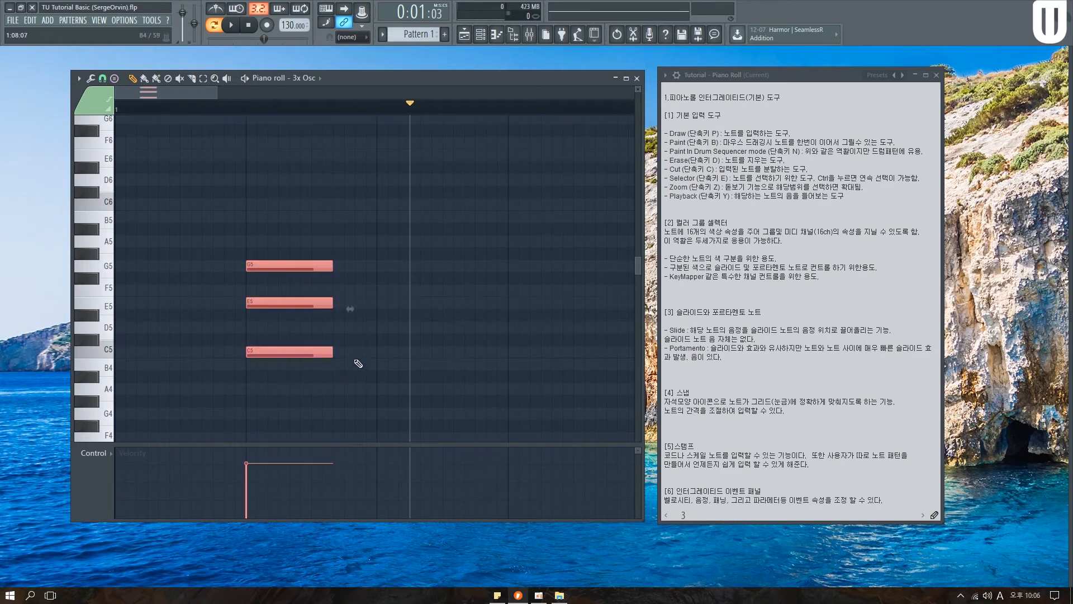
click(380, 357)
right_click(389, 356)
Try moving the stamped chord by its upper notes, and delete the whole chord
mouse_move(280, 307)
mouse_down()
mouse_move(345, 306)
mouse_move(269, 307)
mouse_move(280, 306)
mouse_up()
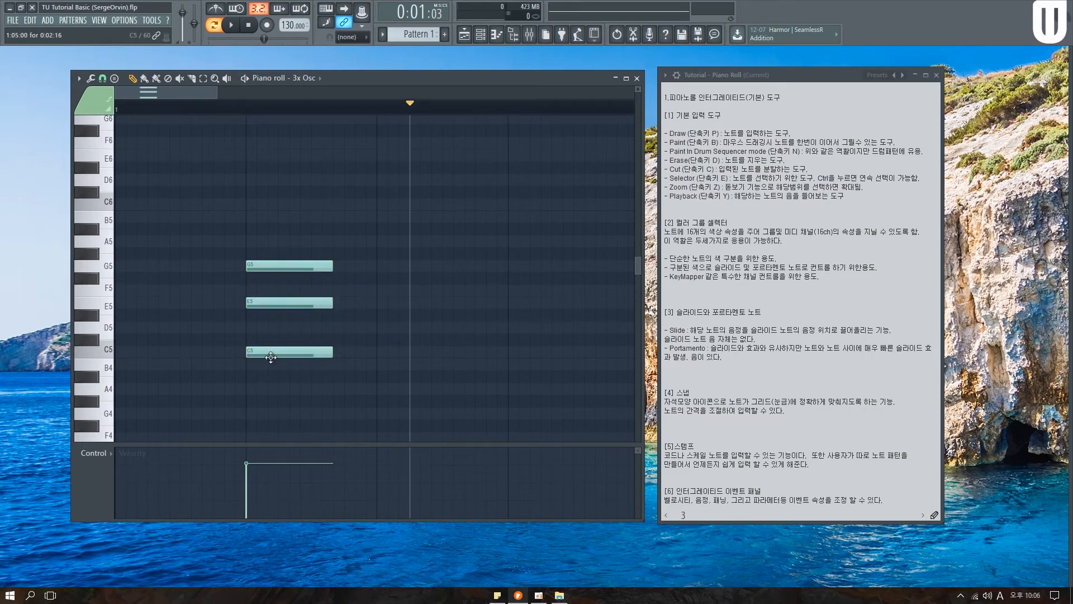
mouse_move(283, 265)
mouse_down()
mouse_move(380, 266)
mouse_move(264, 264)
mouse_up()
right_click(273, 264)
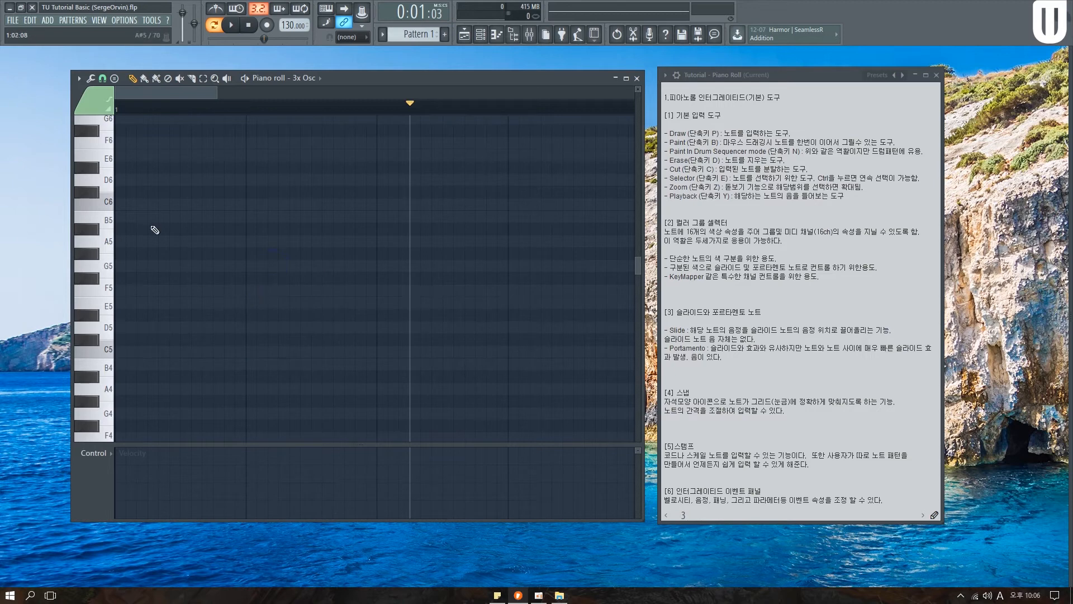
Stamp a Major chord rooted on C5 at beat 2
click(102, 78)
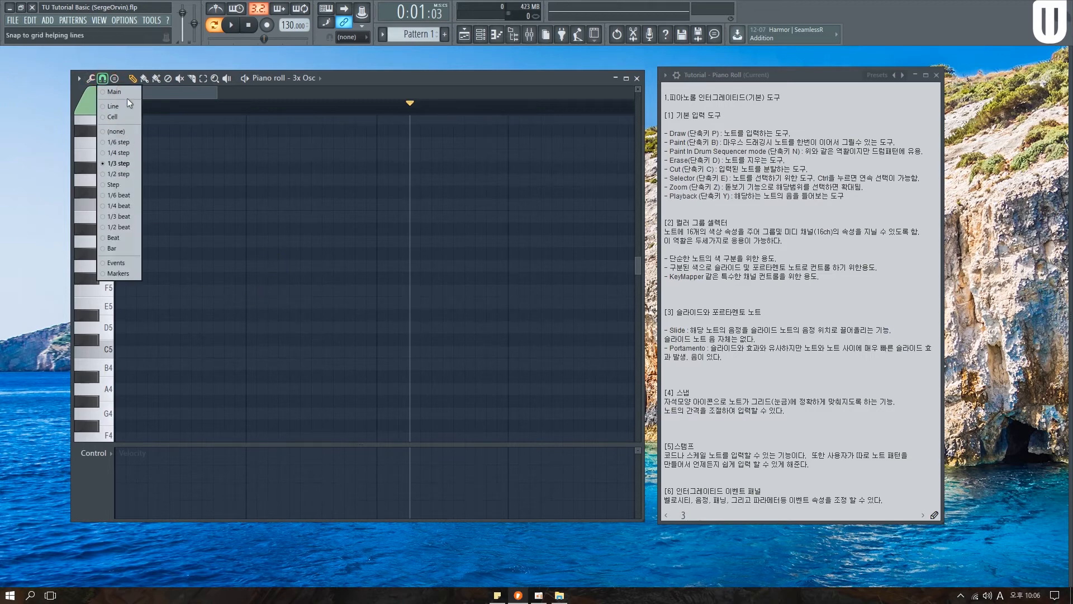
click(115, 78)
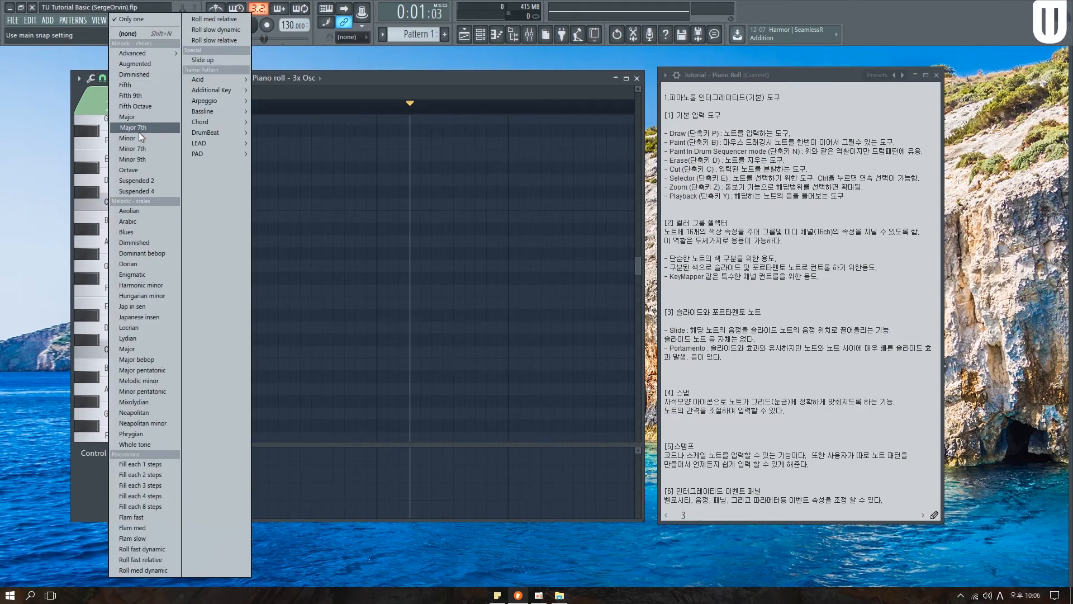
click(141, 118)
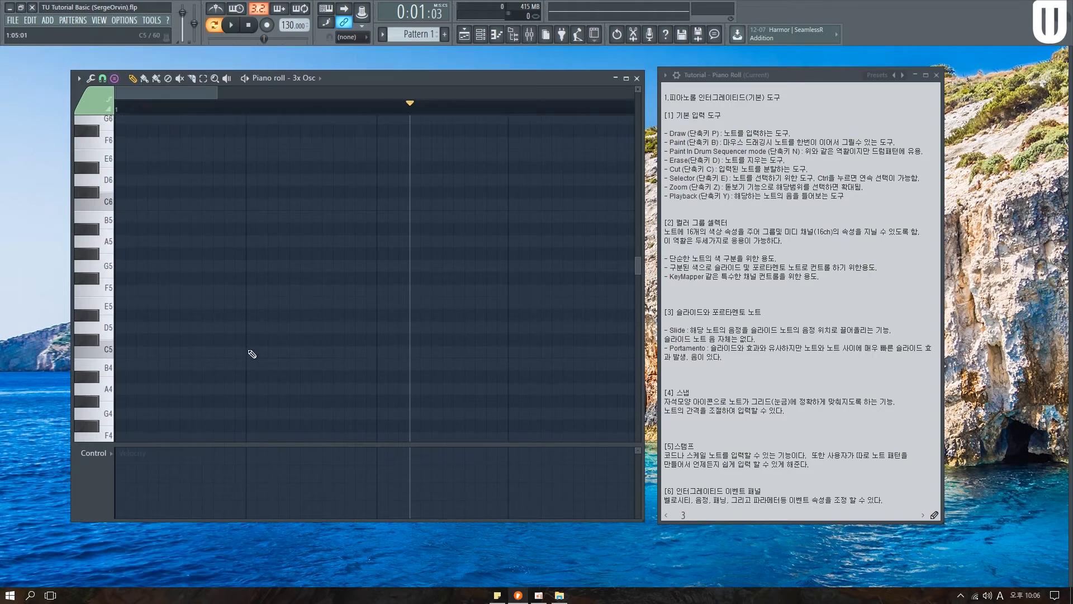
click(248, 351)
Try a test note just after the stamped chord and remove it, and delete the whole chord
click(273, 239)
drag(281, 241, 308, 279)
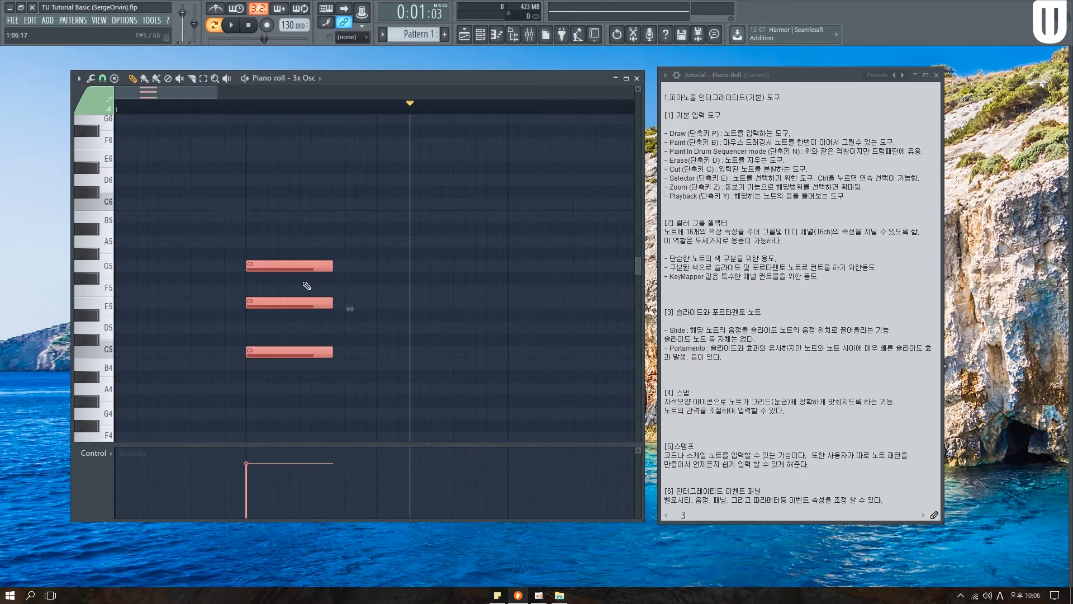
click(347, 291)
right_click(349, 289)
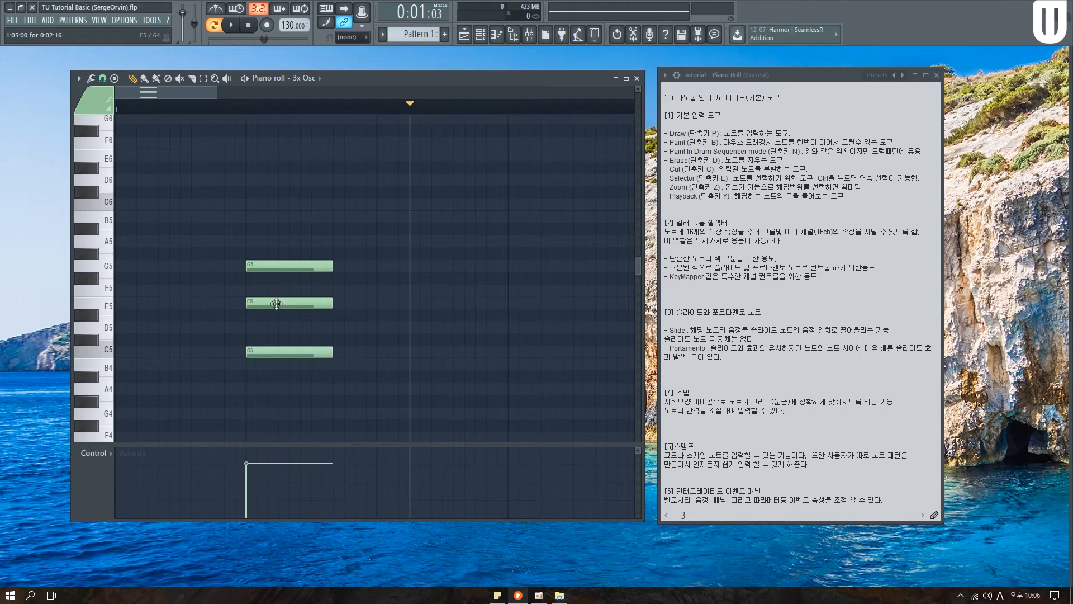
mouse_move(290, 267)
mouse_down()
mouse_move(290, 238)
mouse_move(290, 267)
mouse_up()
drag(283, 386, 289, 264)
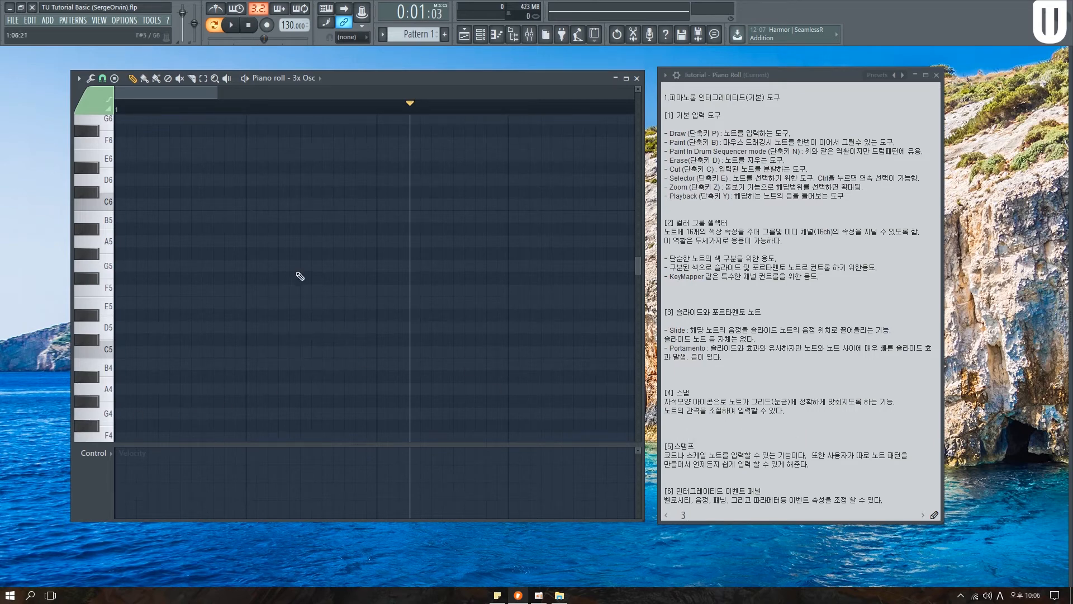
Stamp the bassline pattern RollingBS 020 - 1 Bar on G4 at the start of bar 1
click(111, 87)
click(114, 79)
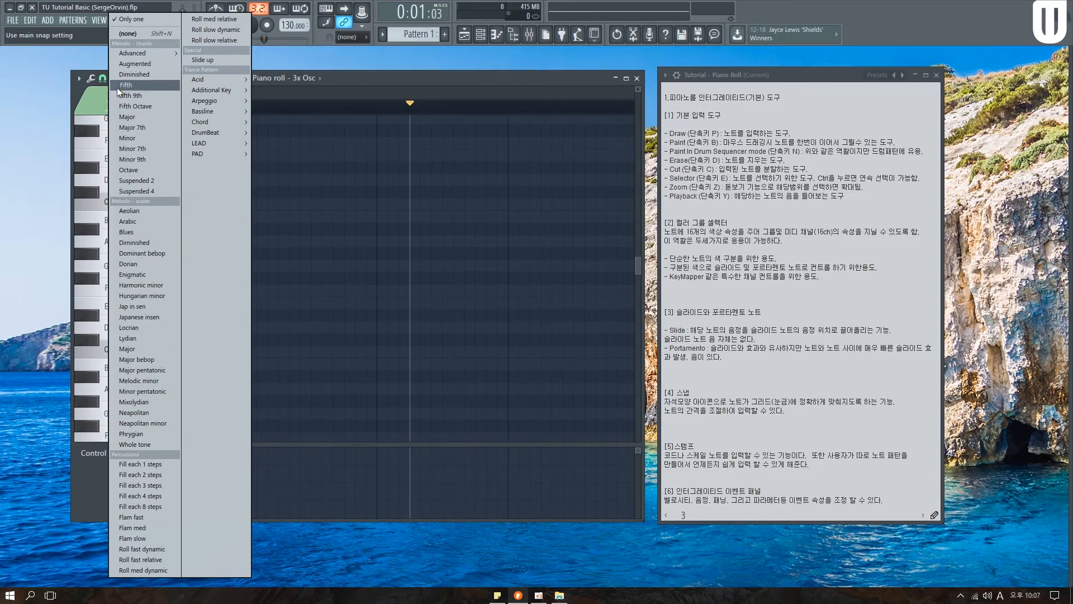
mouse_move(208, 113)
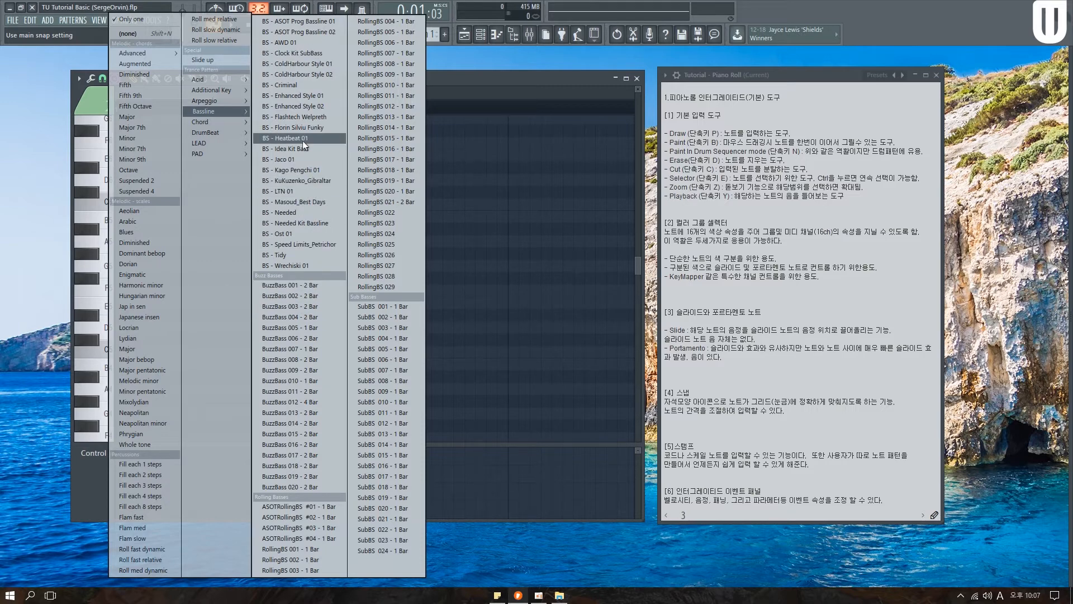
click(308, 21)
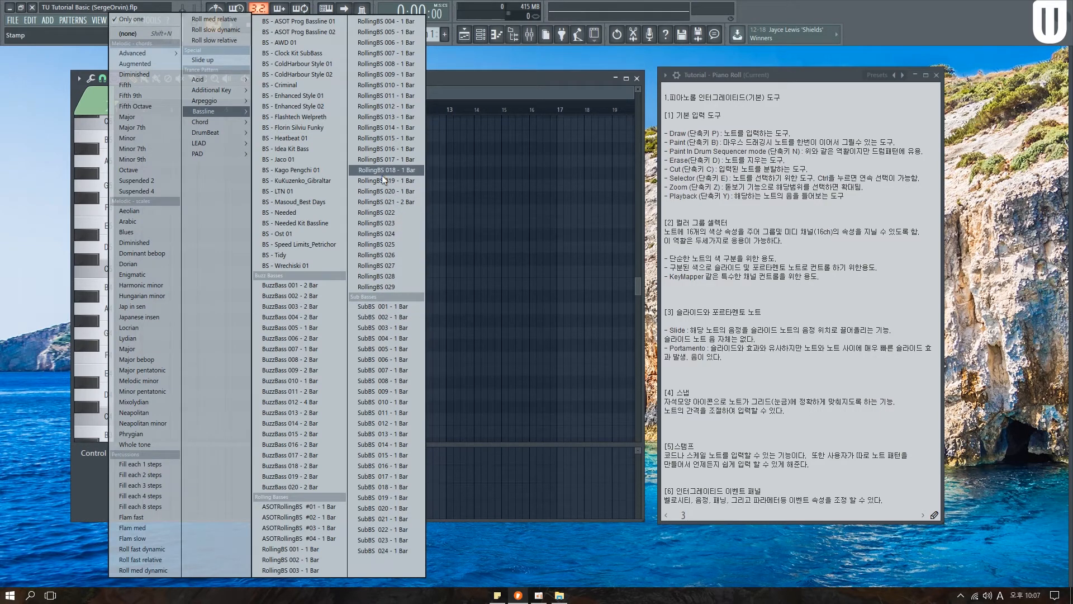
click(379, 193)
click(122, 333)
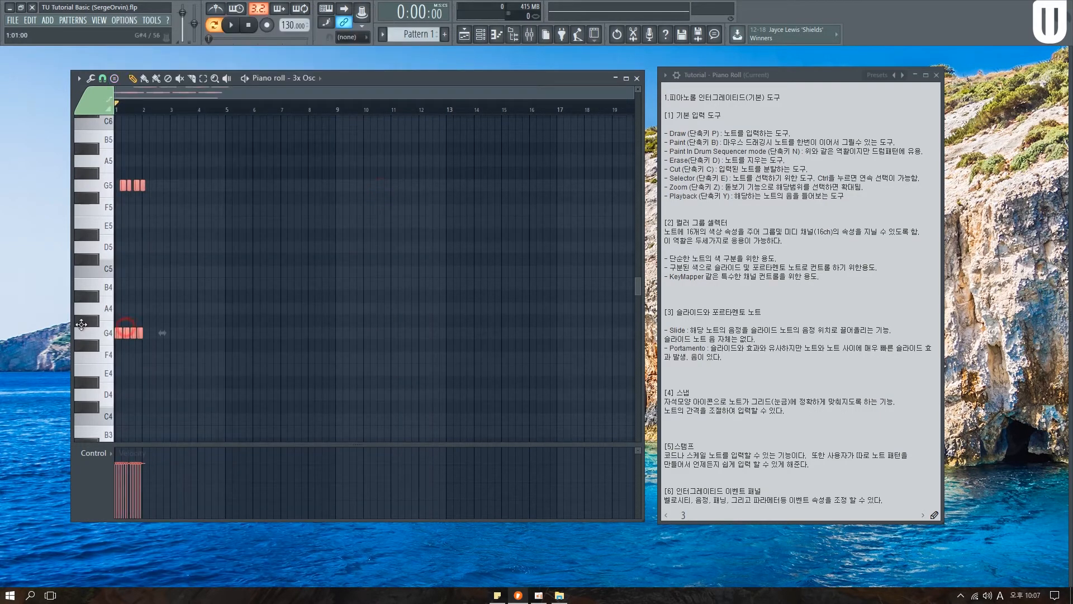
Play the stamped bassline briefly from bar 1 and stop playback
scroll(122, 106, up, 6)
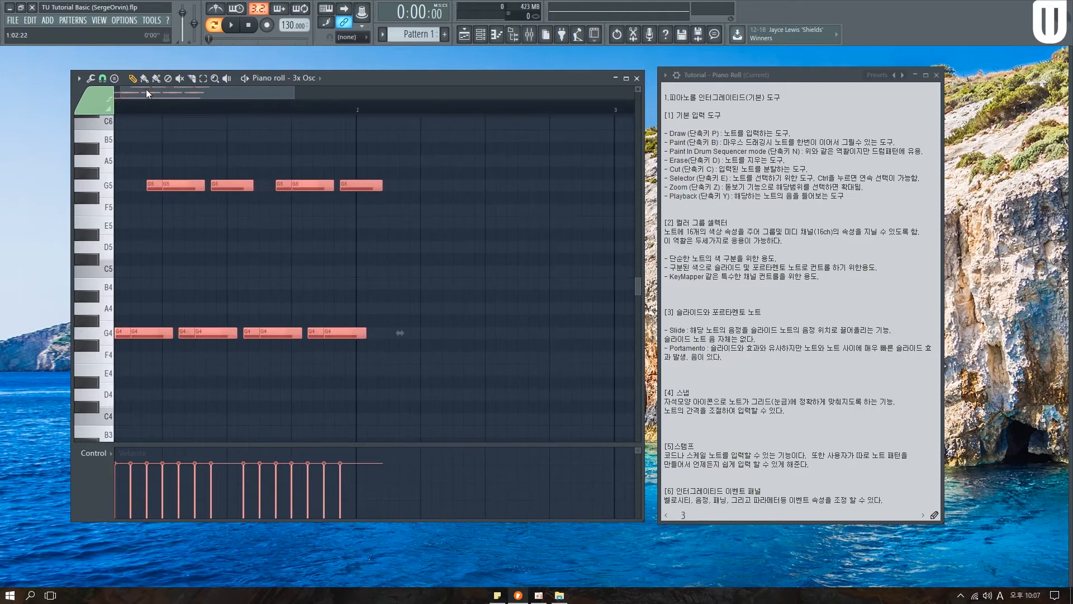
drag(146, 91, 9, 92)
key(space)
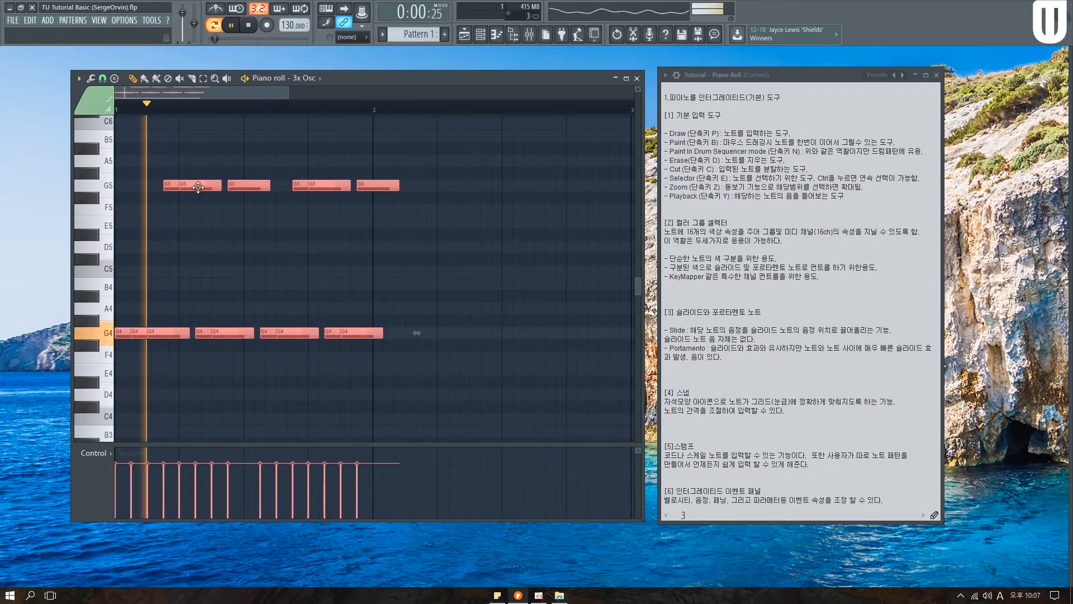
key(space)
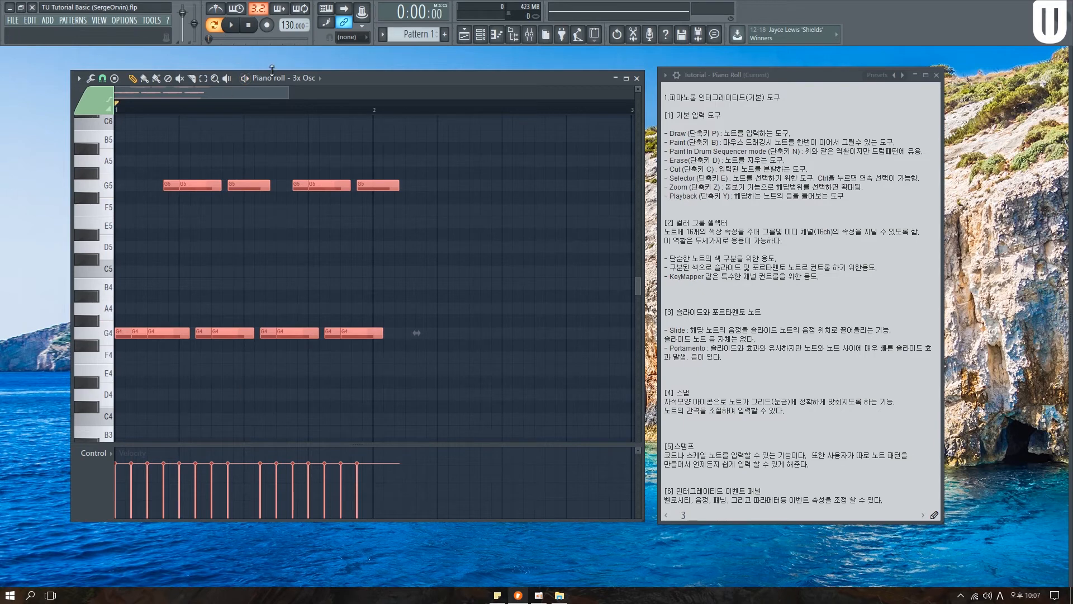
Set the tempo to 138 BPM and shorten all the bassline notes to a length of 0:00:16
drag(289, 29, 289, 31)
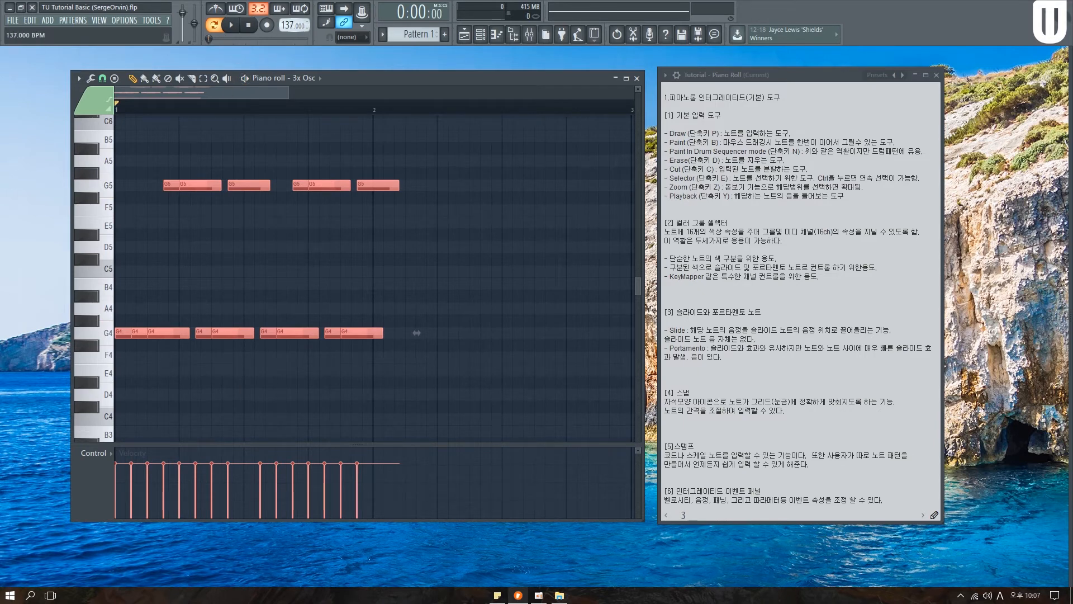
key(ctrl+a)
drag(398, 185, 368, 187)
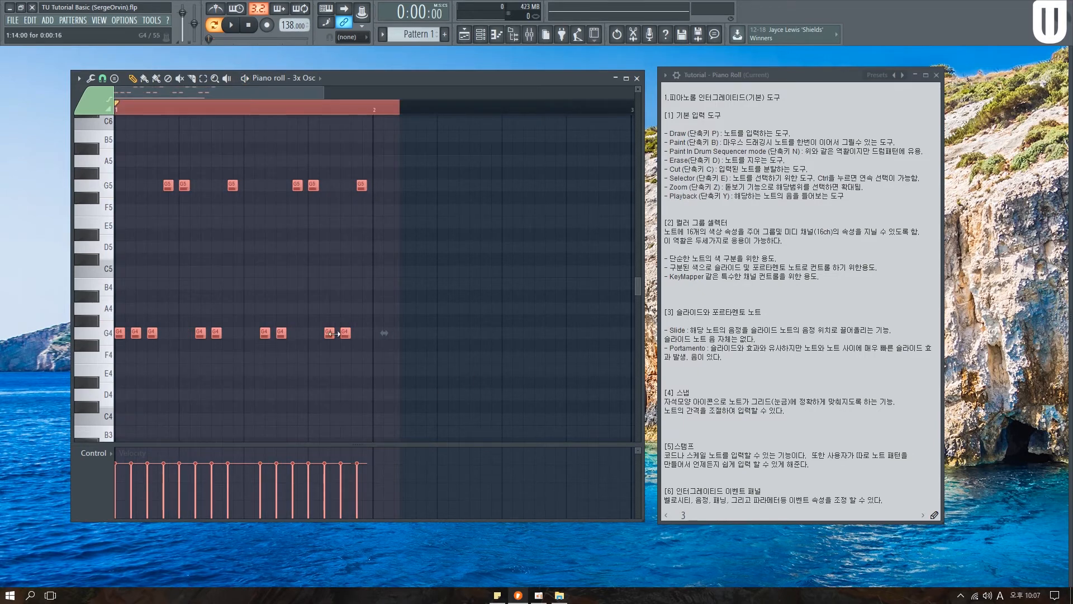
Play the shortened bassline from the beginning of the pattern and stop playback
click(120, 107)
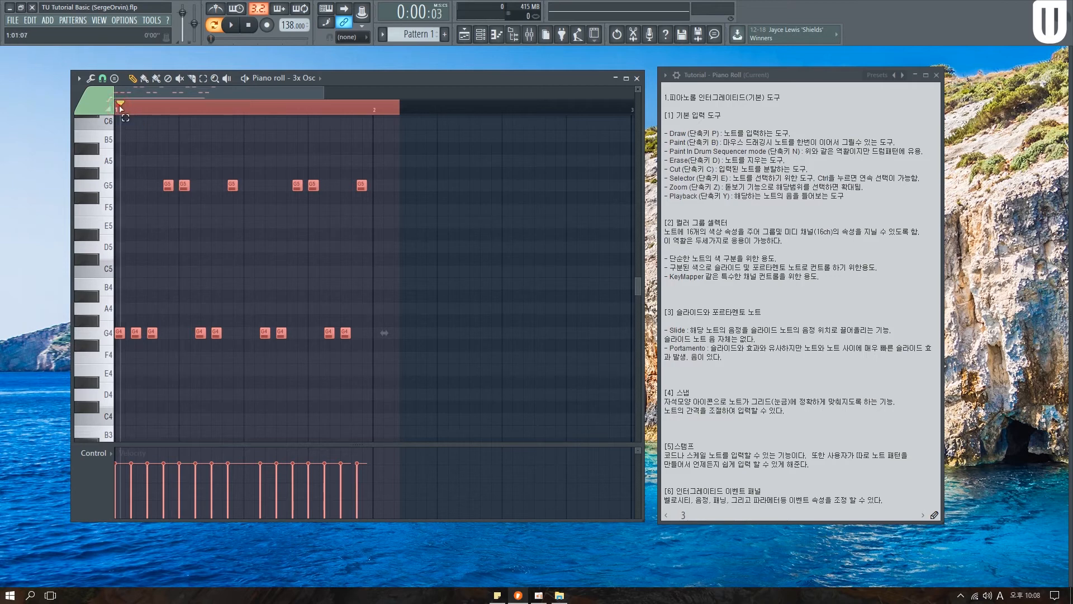
click(120, 108)
key(space)
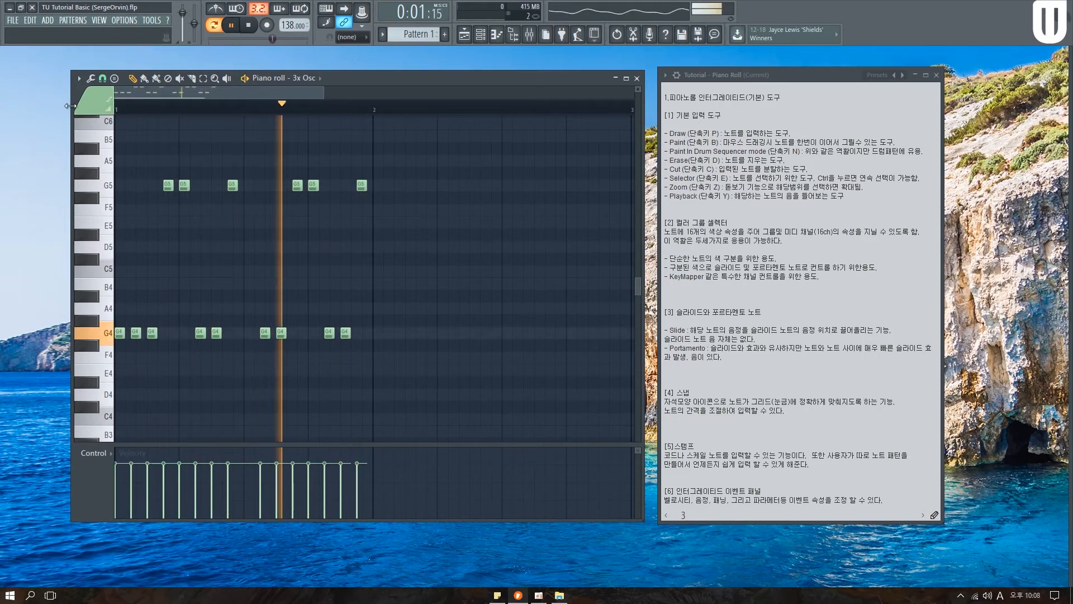
key(space)
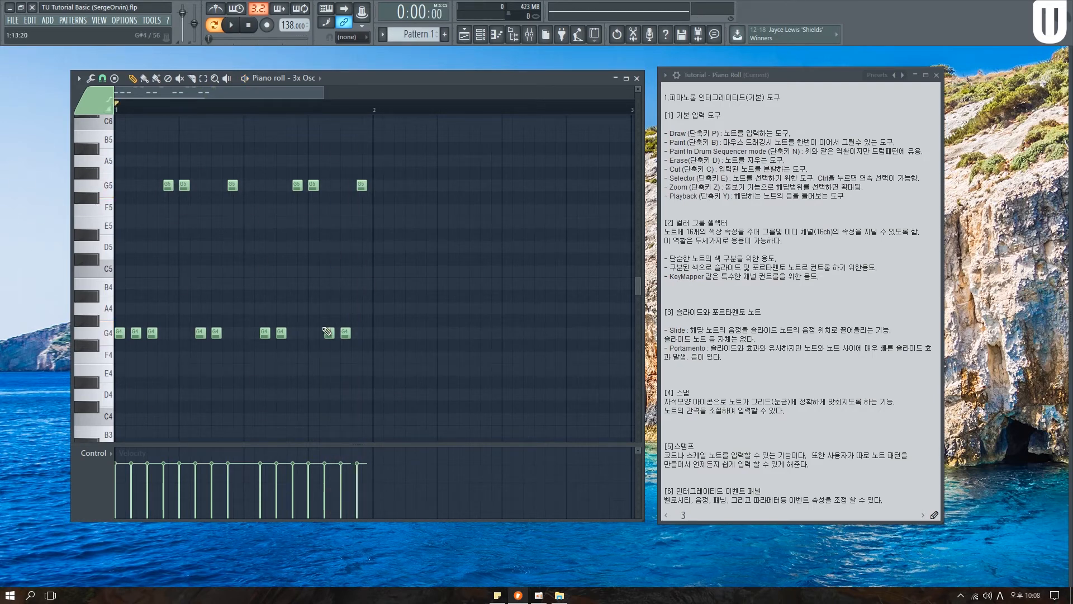
Delete all the notes in the piano roll
scroll(307, 311, down, 3)
scroll(306, 311, up, 4)
scroll(257, 278, down, 2)
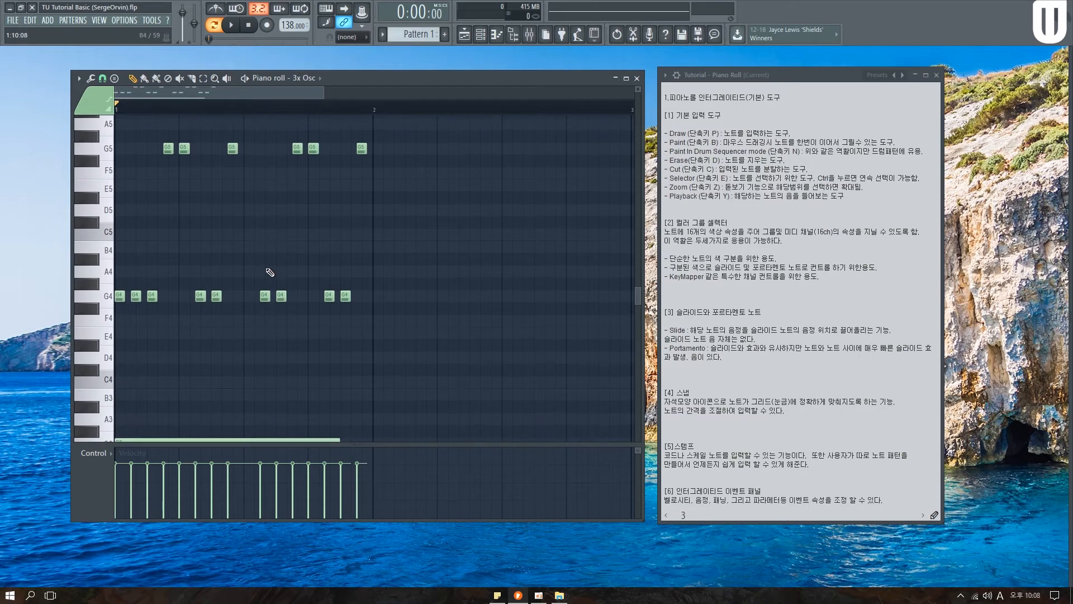
key(ctrl+a)
key(Delete)
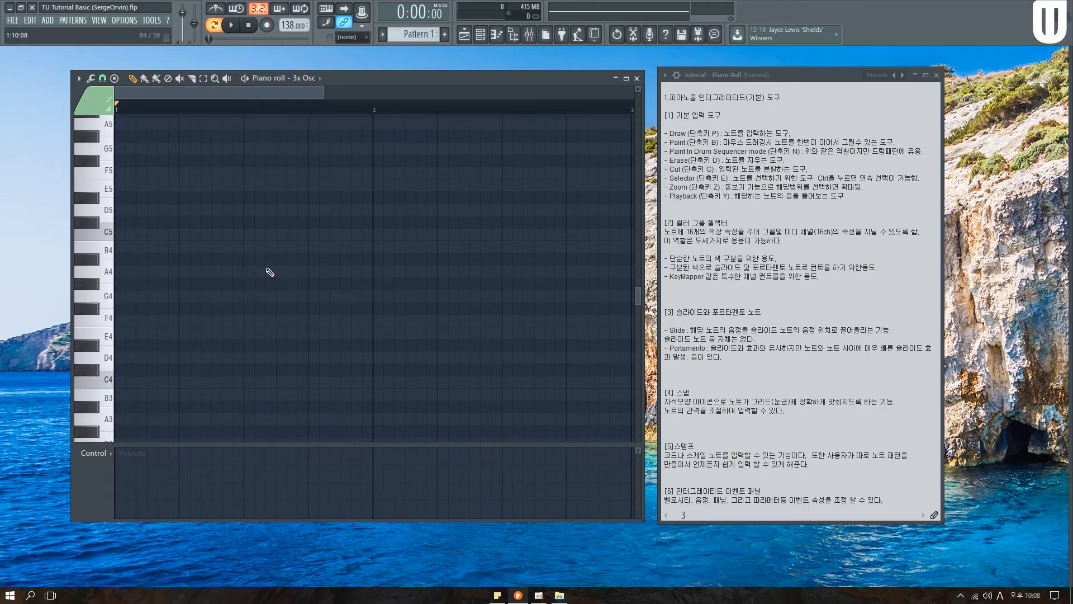
scroll(130, 144, up, 1)
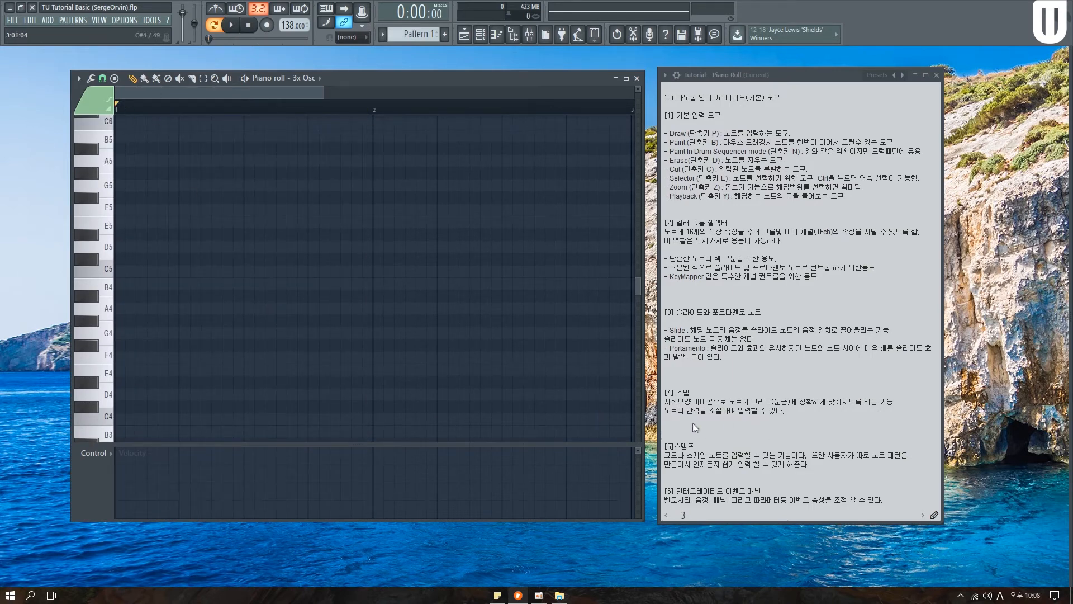
Highlight the stamp section's text about custom note patterns, and turn the tutorial notes to page 4
drag(817, 457, 887, 456)
click(878, 459)
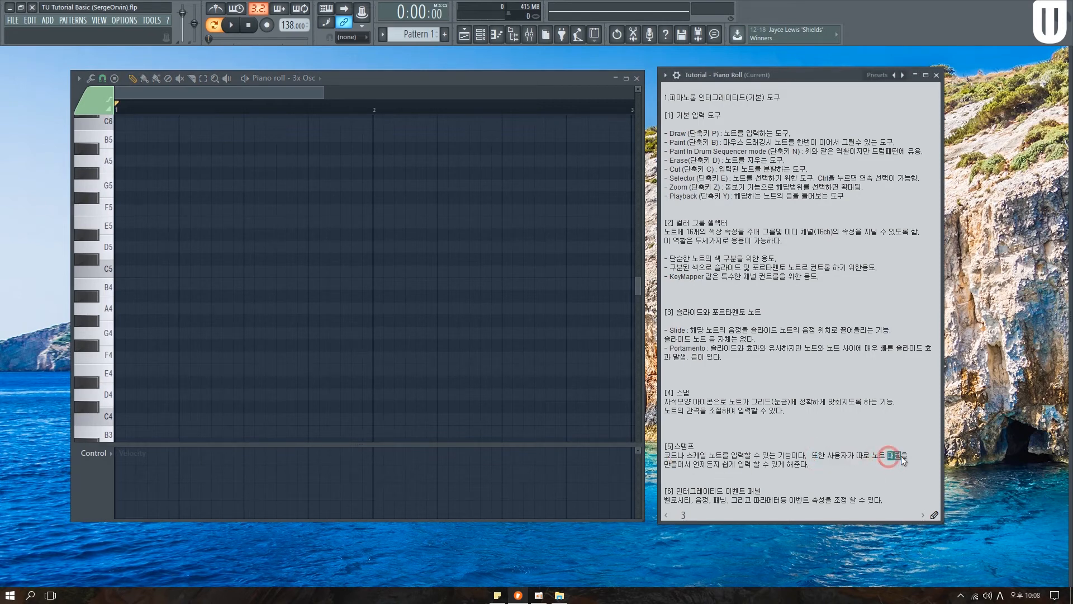
click(856, 463)
click(783, 466)
click(921, 515)
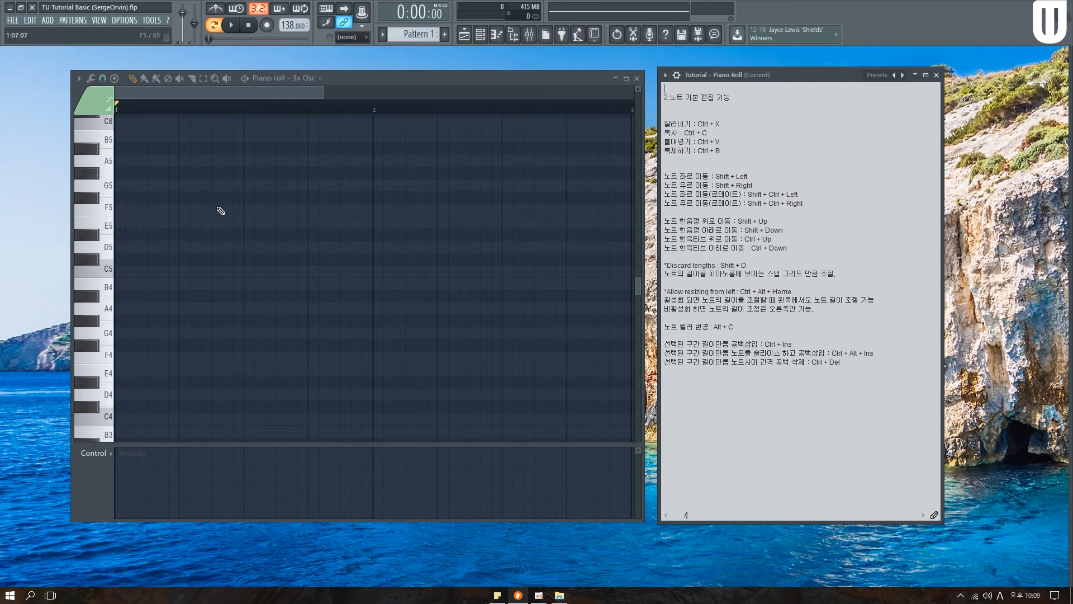
Place three D5 notes in bar 1, starting at beats 2, 3 and 4
click(178, 246)
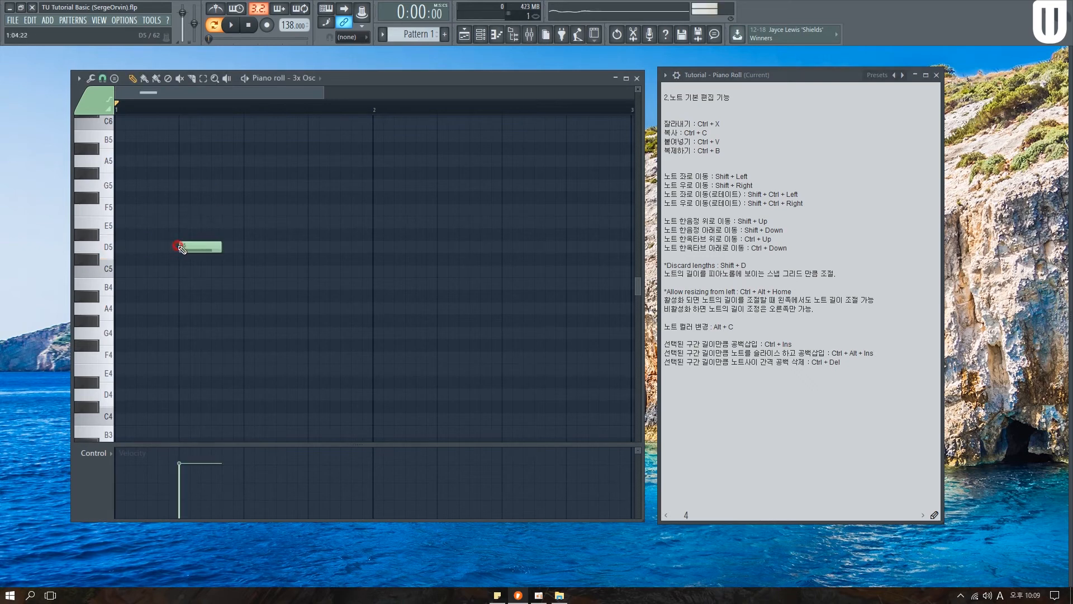
click(245, 249)
click(305, 249)
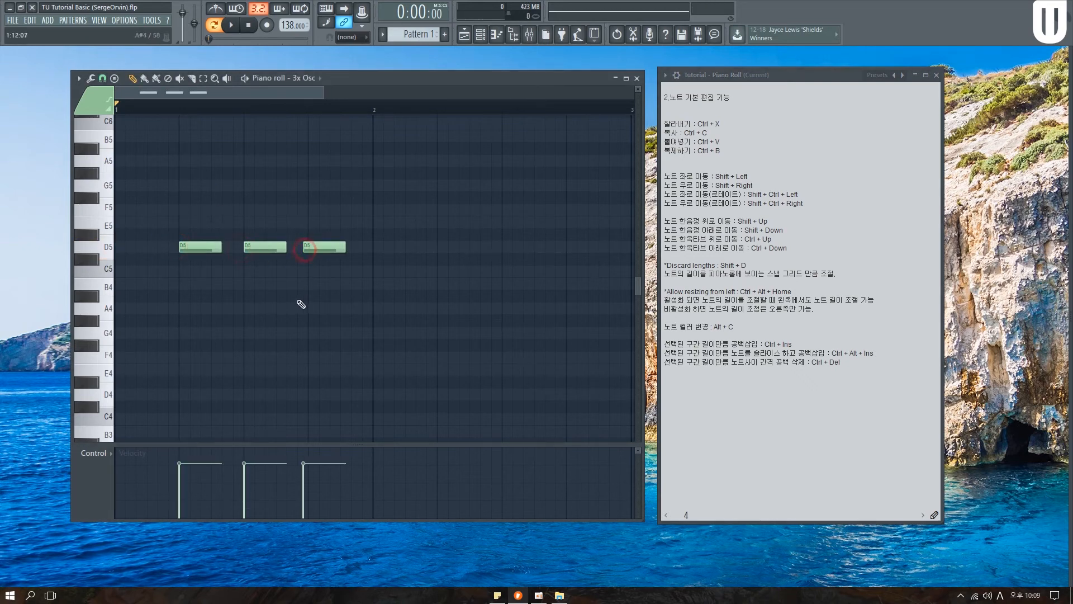
drag(314, 250, 317, 251)
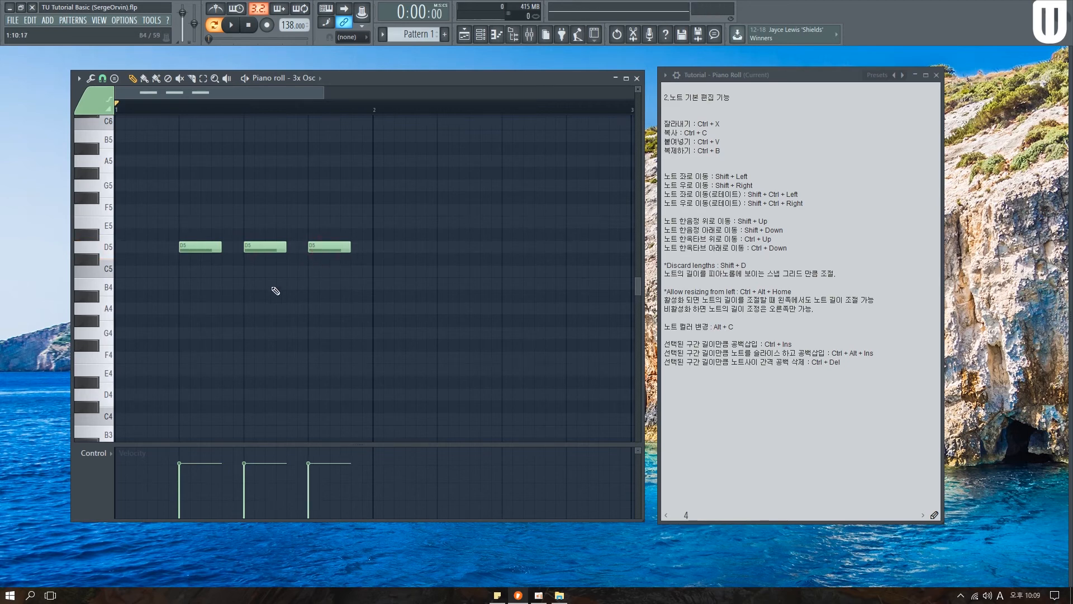
Try selecting only the first D5 note, and clear the selection
drag(186, 222, 233, 265)
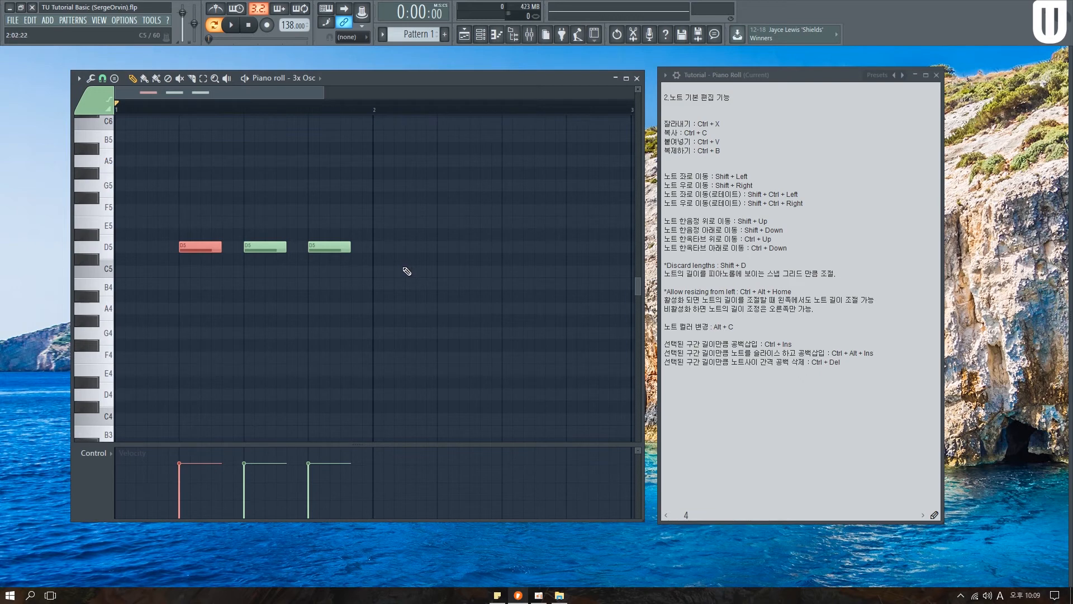
click(317, 281)
right_click(317, 281)
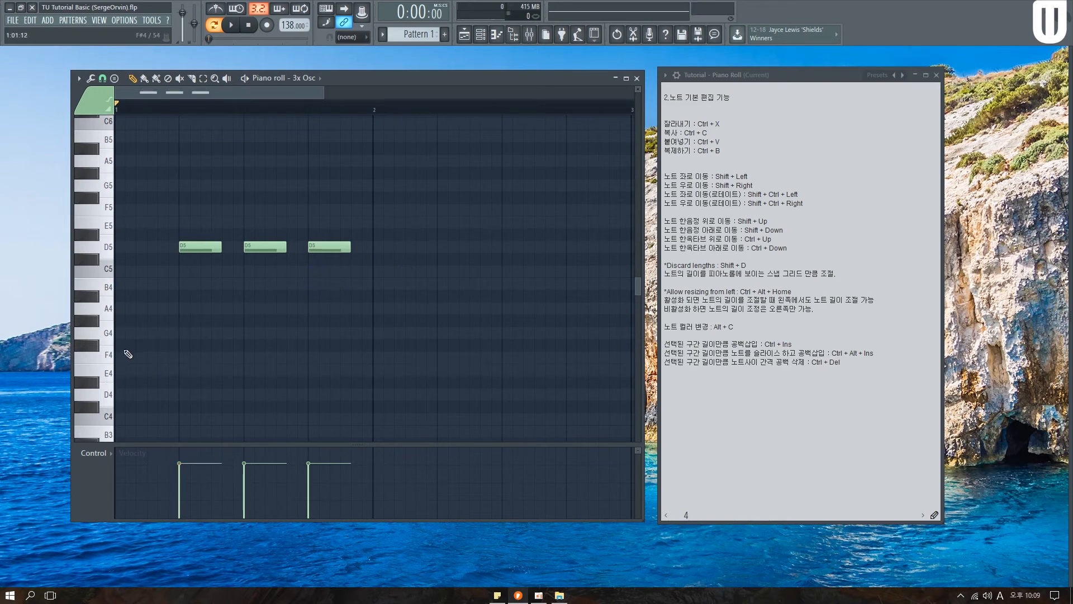
Try a test note on F4 at the start of bar 1, select it, and delete it
click(170, 362)
drag(189, 382, 115, 341)
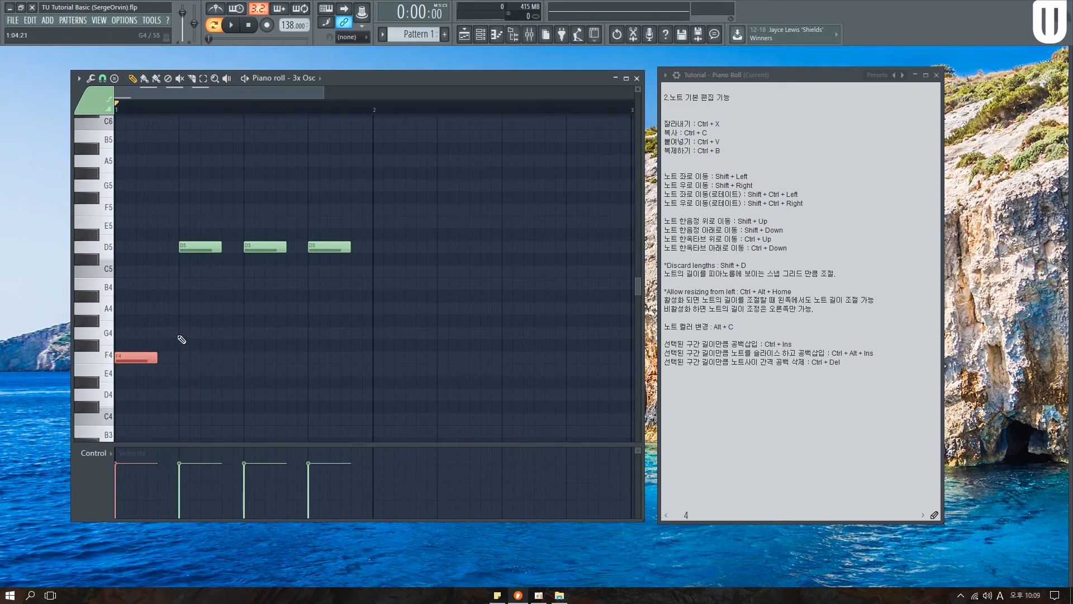
right_click(137, 358)
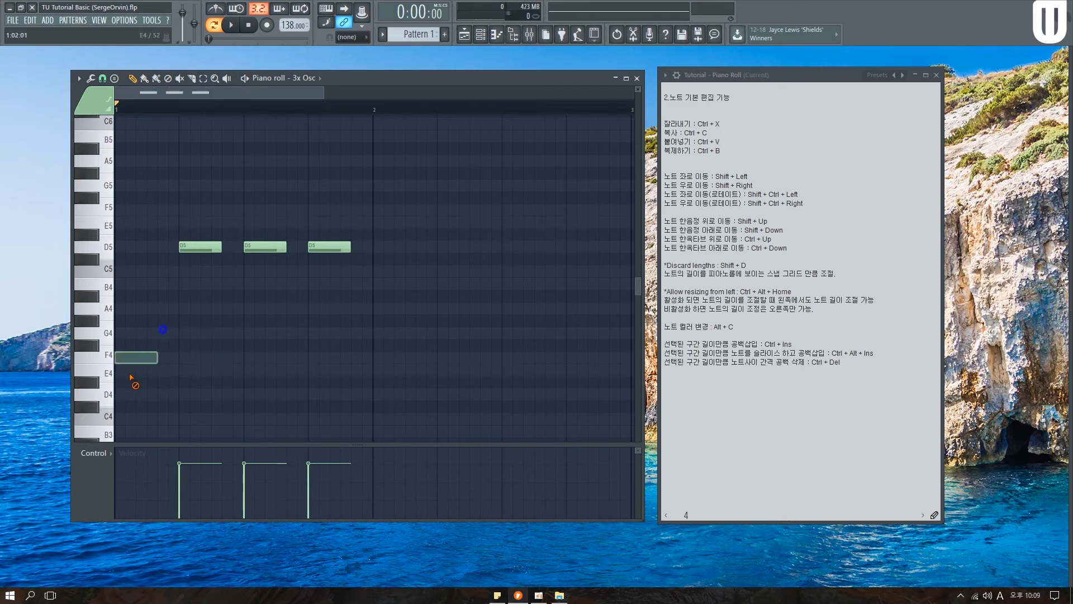
Move the three D5 notes down to A4, and duplicate the group twice, each copy directly following the previous one
drag(170, 251, 411, 282)
drag(318, 249, 320, 305)
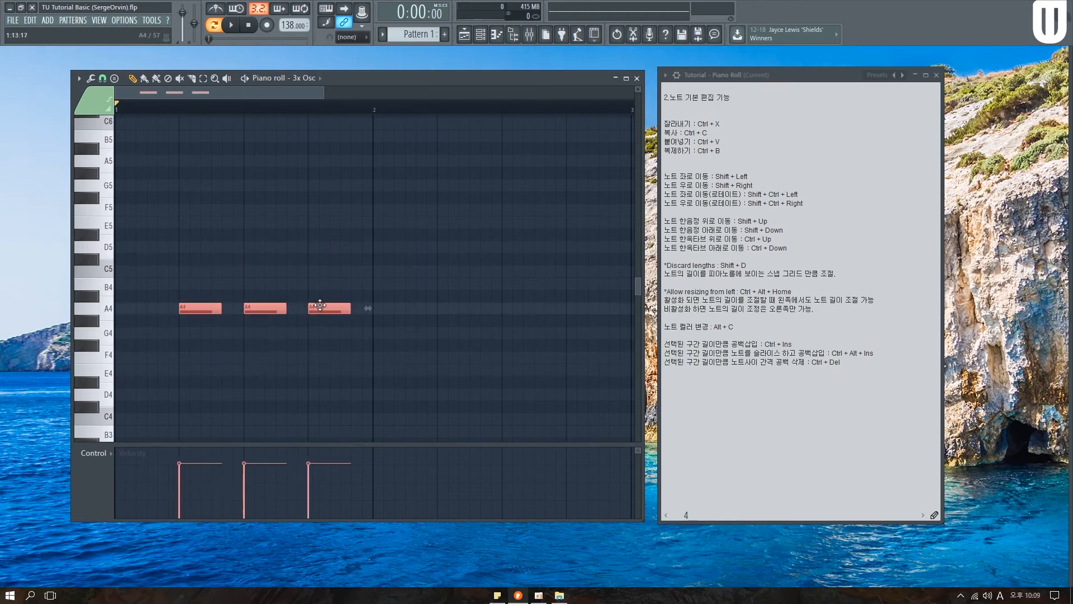
scroll(230, 112, down, 4)
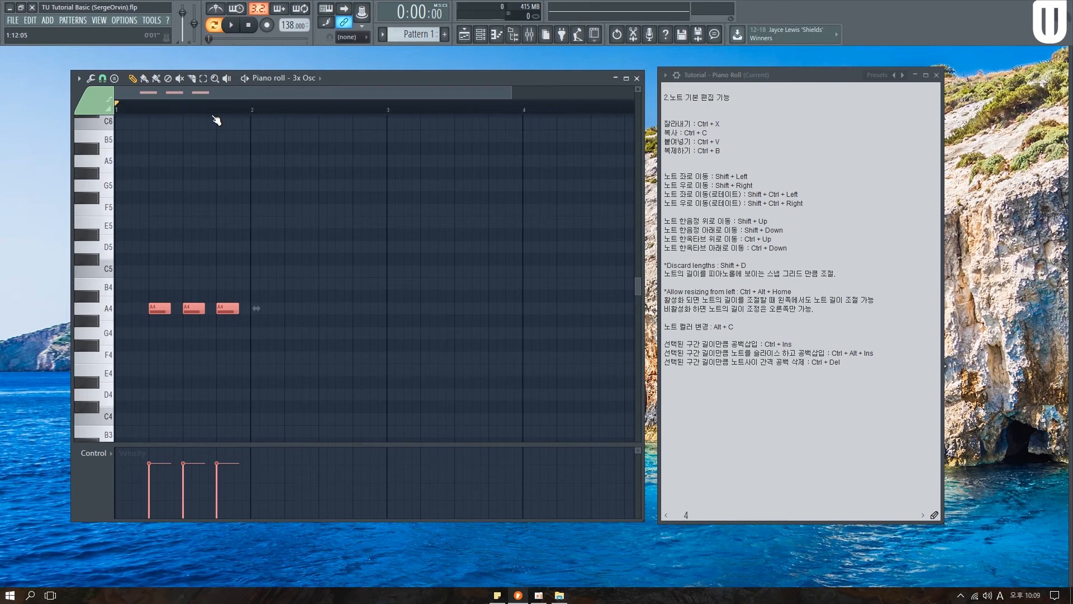
key(ctrl+b)
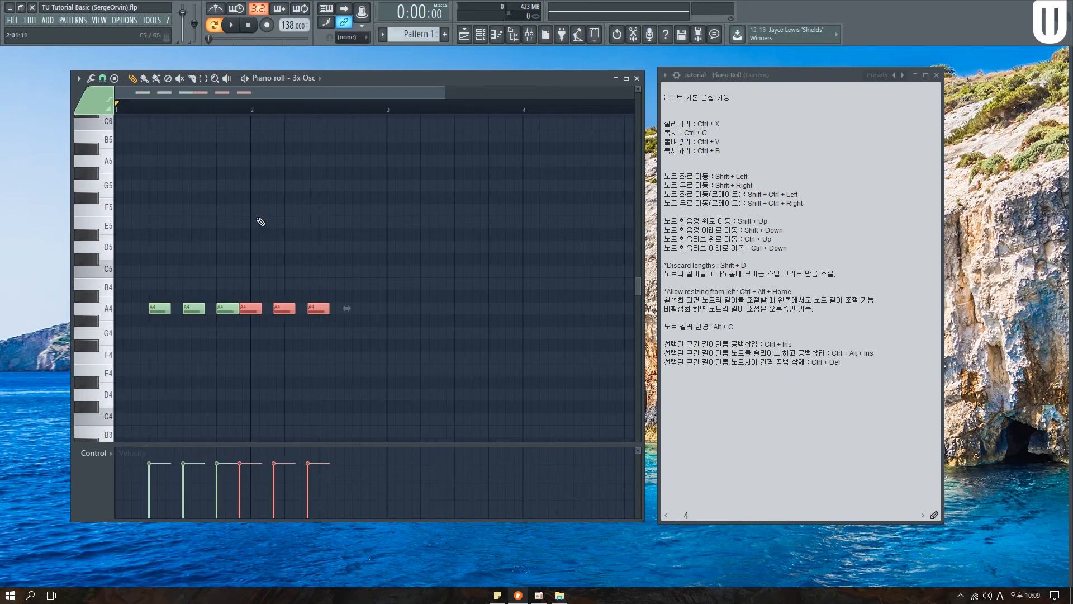
scroll(231, 121, up, 3)
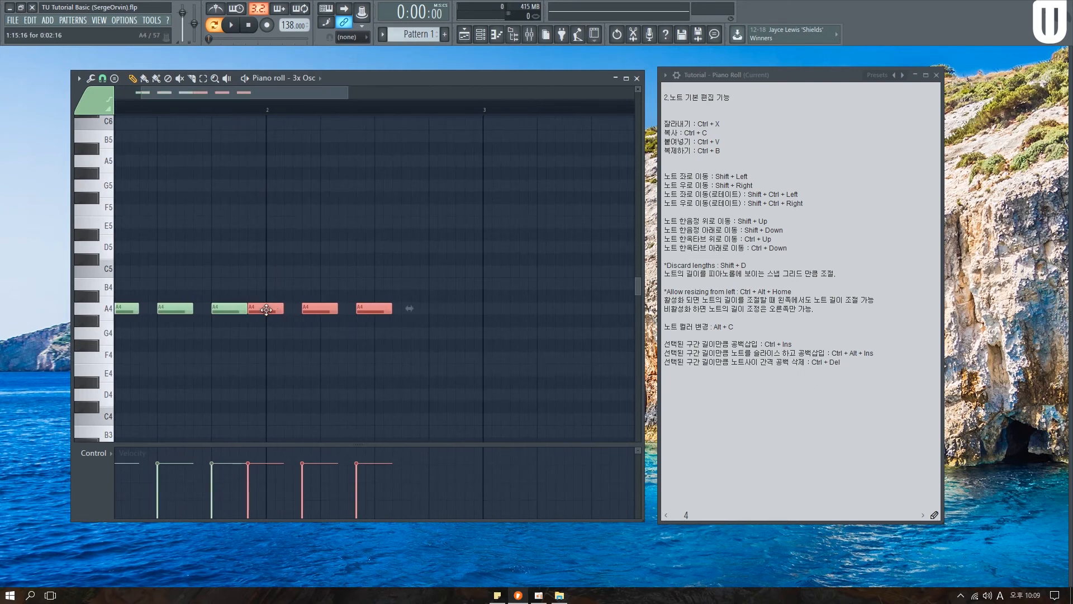
key(ctrl+b)
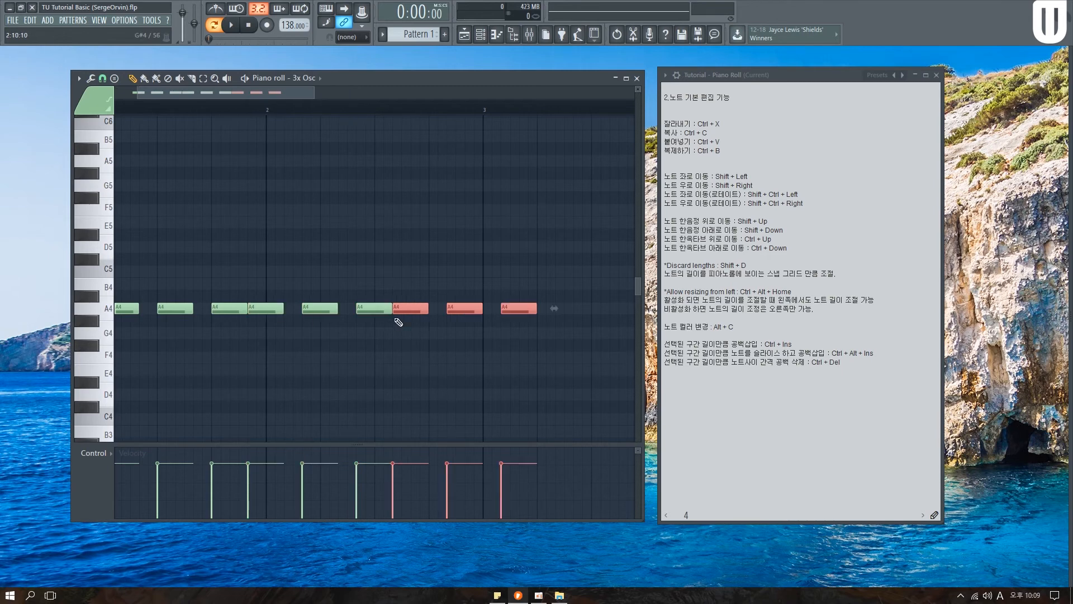
Delete the copied A4 notes, and duplicate the whole time range of bar 1 twice, into bars 2 and 3
right_click(534, 316)
drag(430, 316, 264, 317)
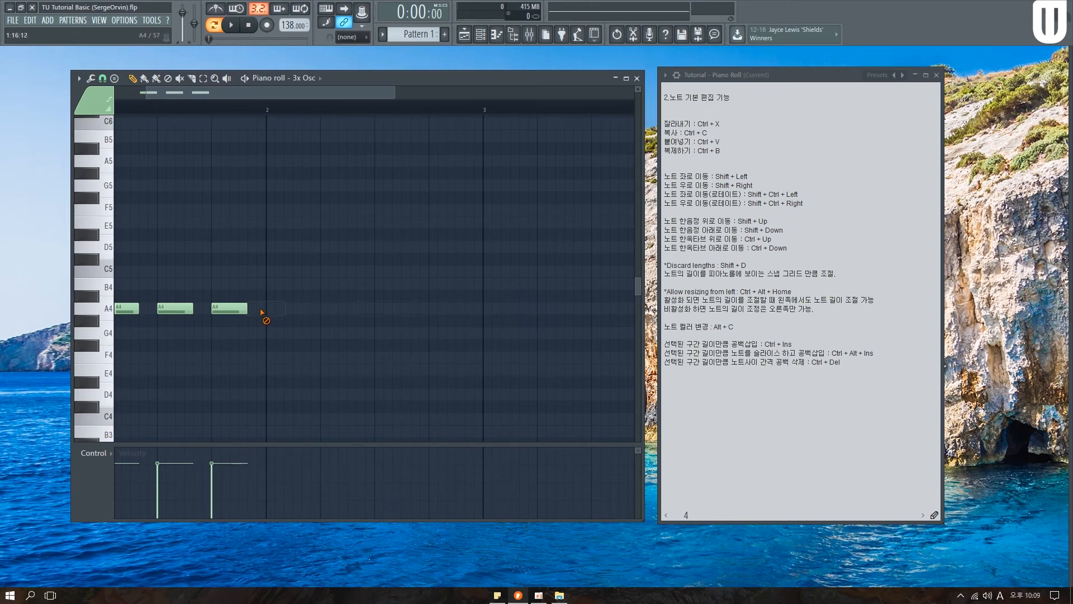
scroll(242, 93, up, 2)
drag(333, 110, 116, 110)
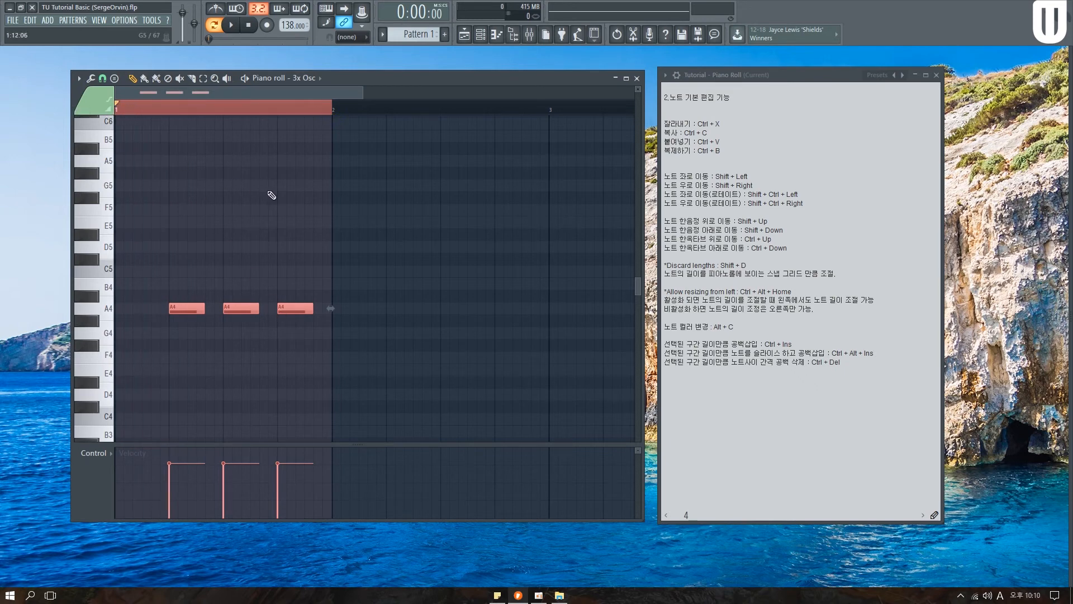
key(ctrl+b)
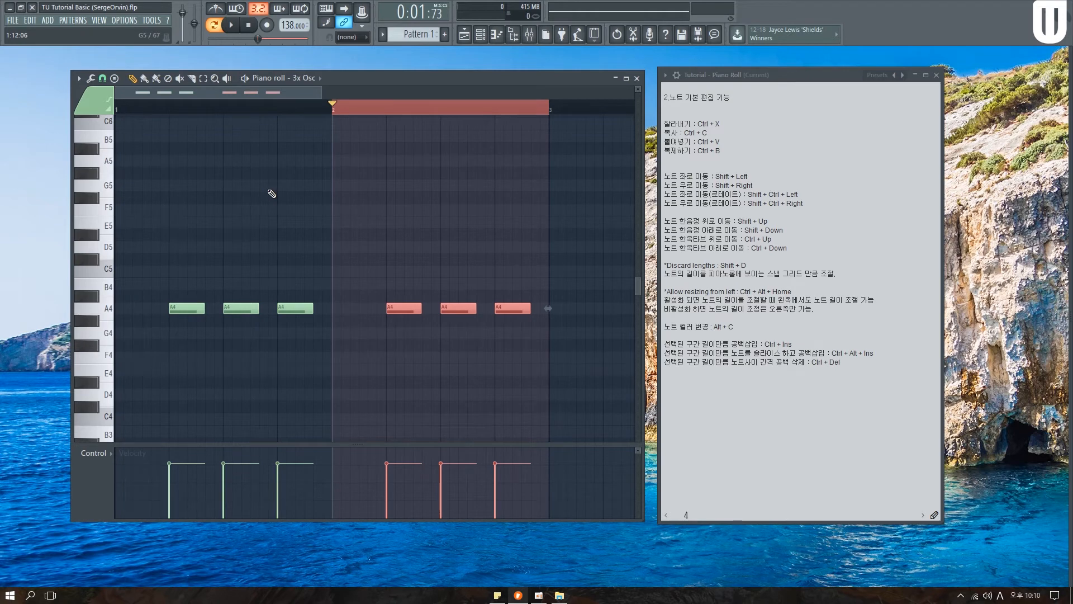
key(ctrl+b)
scroll(279, 112, down, 4)
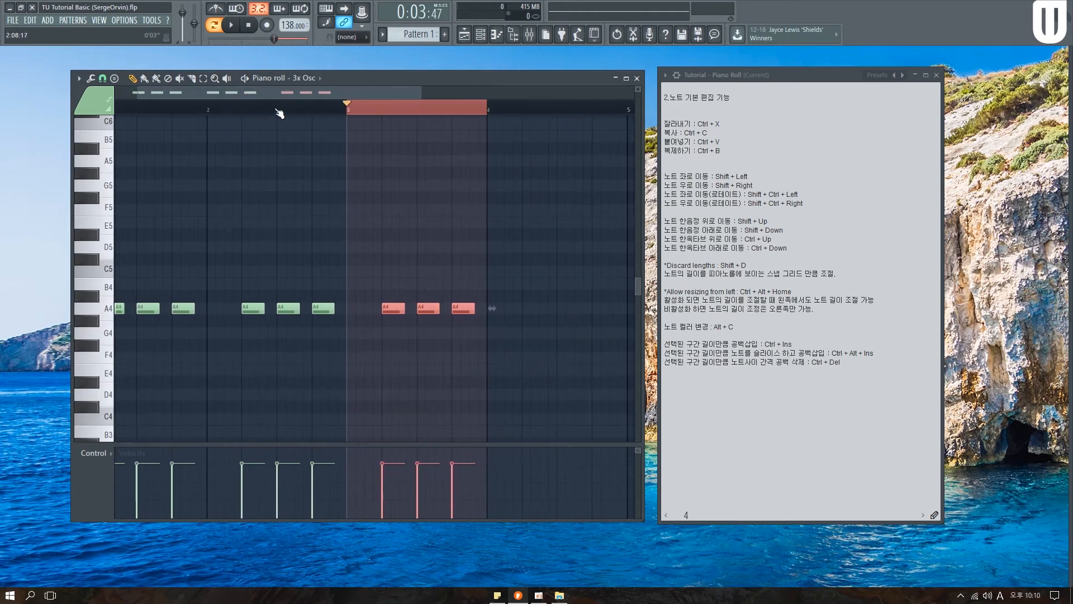
Clear the time selection and remove the copied A4 notes from bars 2 and 3, keeping those in bar 1
click(337, 109)
drag(468, 376, 146, 285)
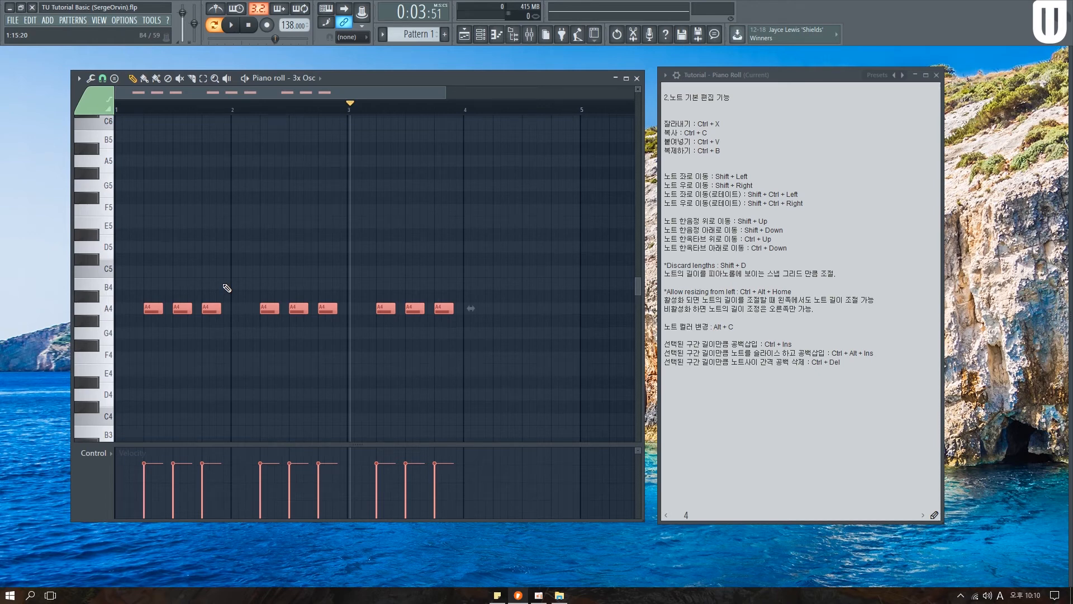
key(ctrl+x)
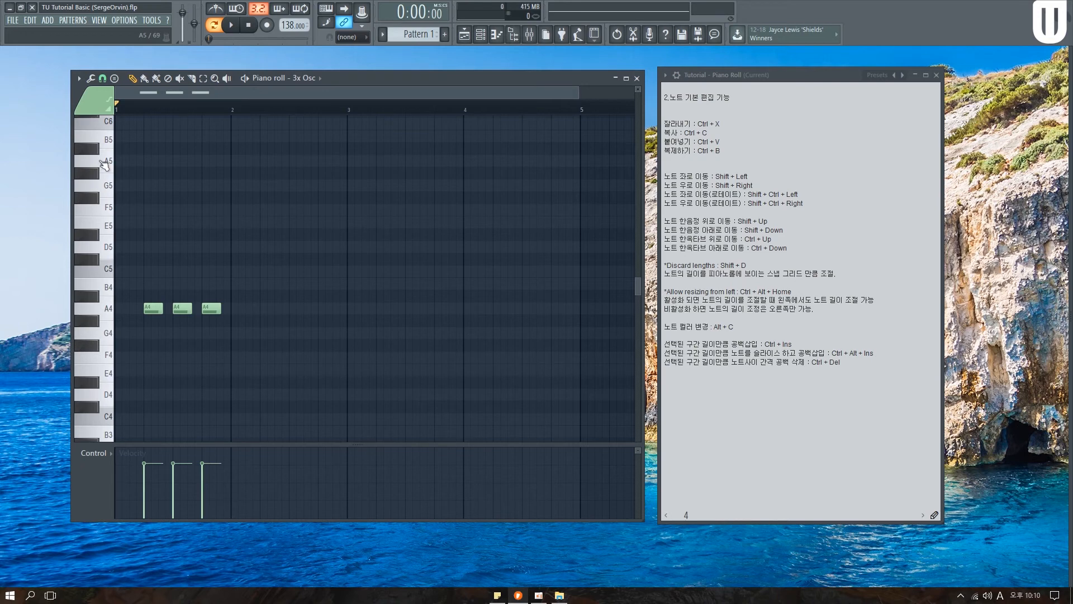
Select the last A4 note and nudge it right and left in small snap increments, ending back at beat 4
scroll(146, 116, up, 3)
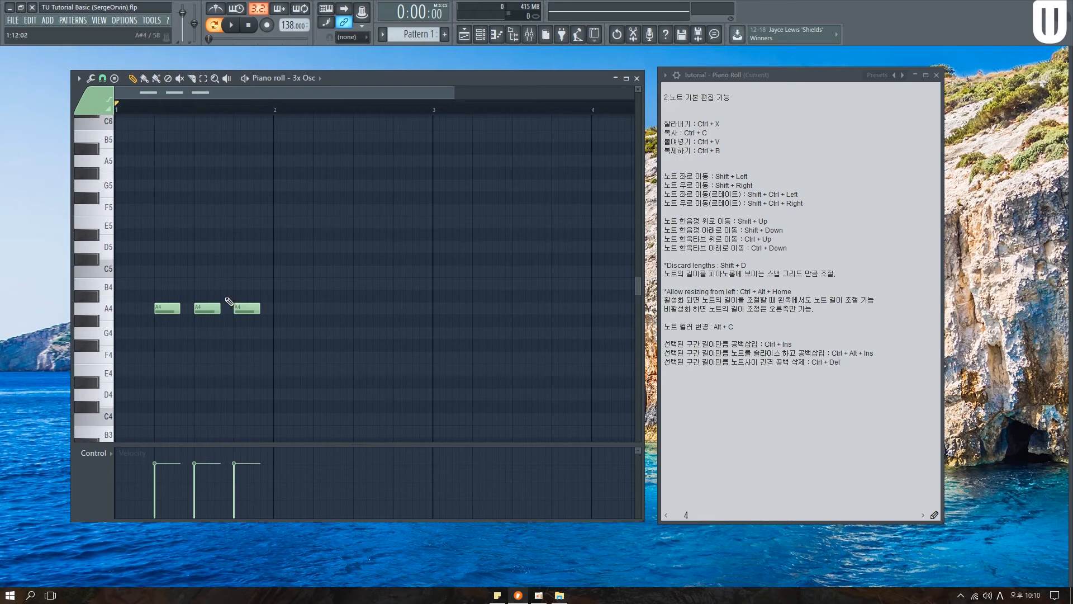
drag(252, 274, 282, 336)
scroll(374, 303, down, 1)
scroll(374, 313, up, 1)
key(shift+Right)
key(shift+Right)
key(shift+Left)
key(shift+Left)
key(shift+Right)
key(shift+Right)
key(shift+Right)
key(shift+Right)
key(shift+Right)
key(shift+Right)
key(shift+Right)
key(shift+Left)
key(shift+Left)
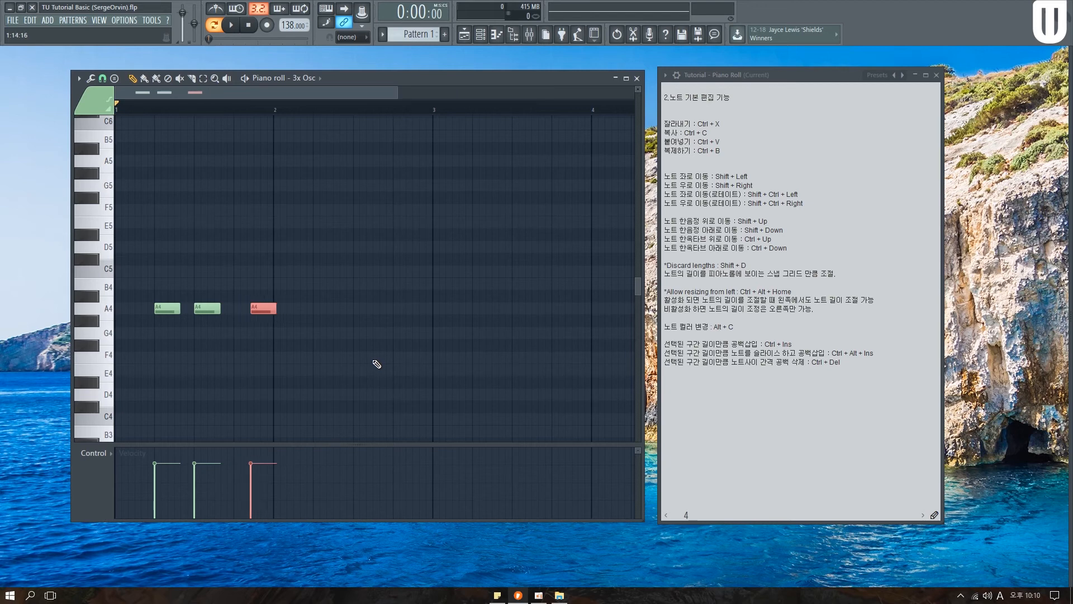
key(shift+Left)
key(shift+Left)
key(shift+Left)
key(shift+Left)
key(shift+Left)
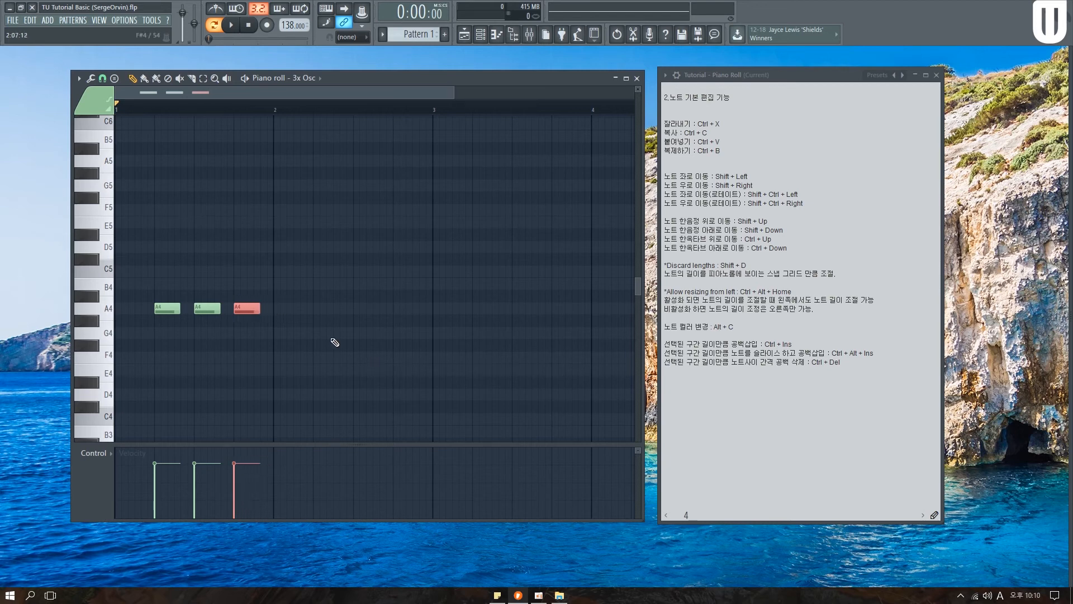
Set the piano roll snap to Step
drag(136, 98, 137, 113)
scroll(137, 114, up, 3)
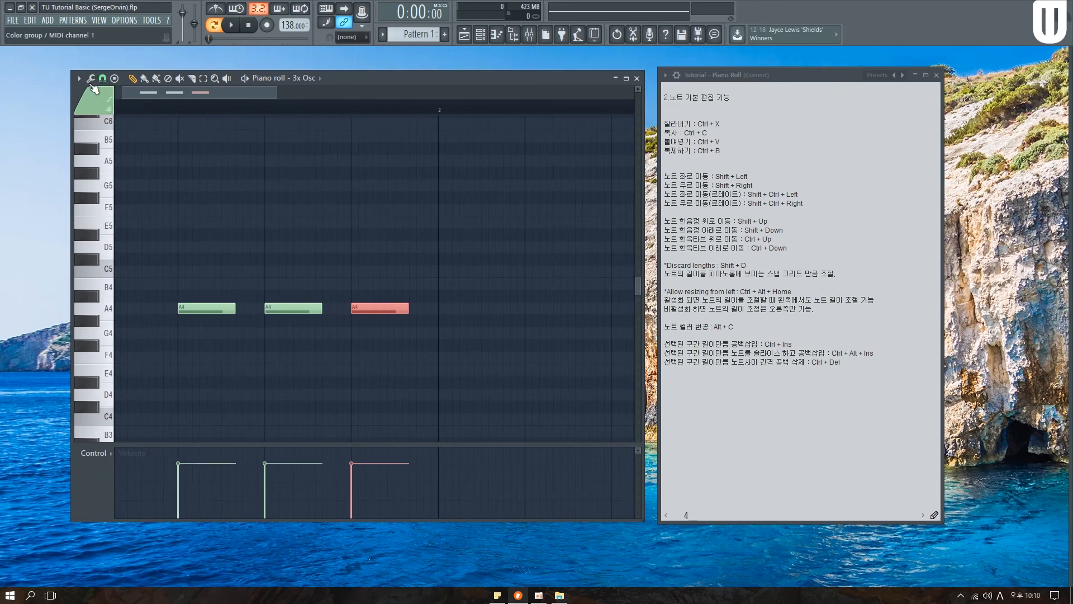
click(102, 78)
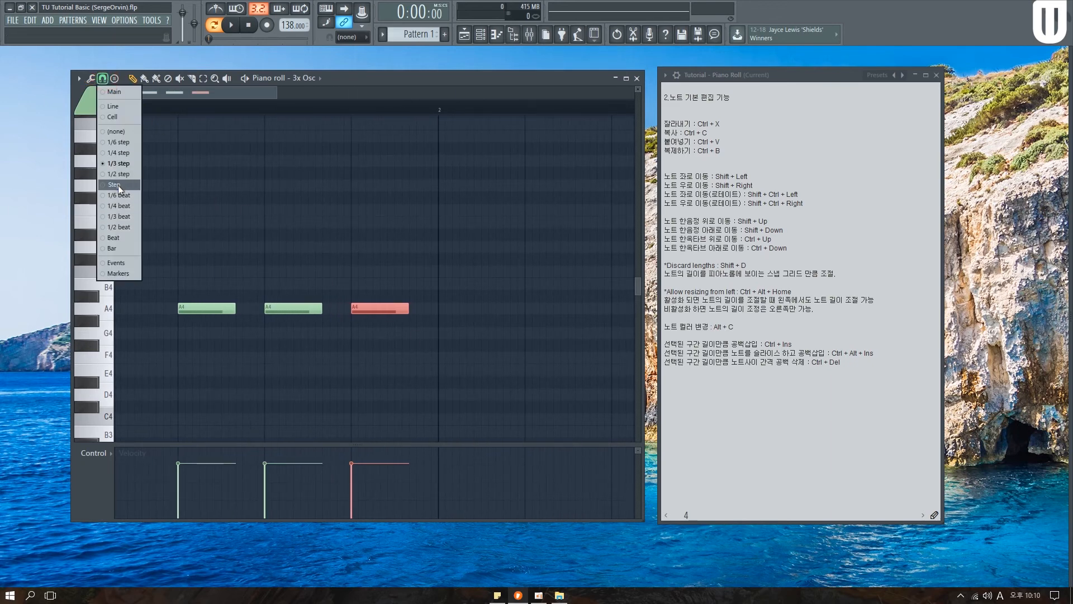
click(113, 227)
Nudge the last A4 note right and left in whole snap steps, ending back at beat 4 of bar 1
key(shift+Right)
key(shift+Right)
key(shift+Right)
key(shift+Right)
key(shift+Right)
key(shift+Right)
key(shift+Left)
key(shift+Left)
key(shift+Left)
key(shift+Left)
key(shift+Left)
key(shift+Left)
key(shift+Left)
key(shift+Right)
key(shift+Right)
key(shift+Right)
key(shift+Left)
key(shift+Left)
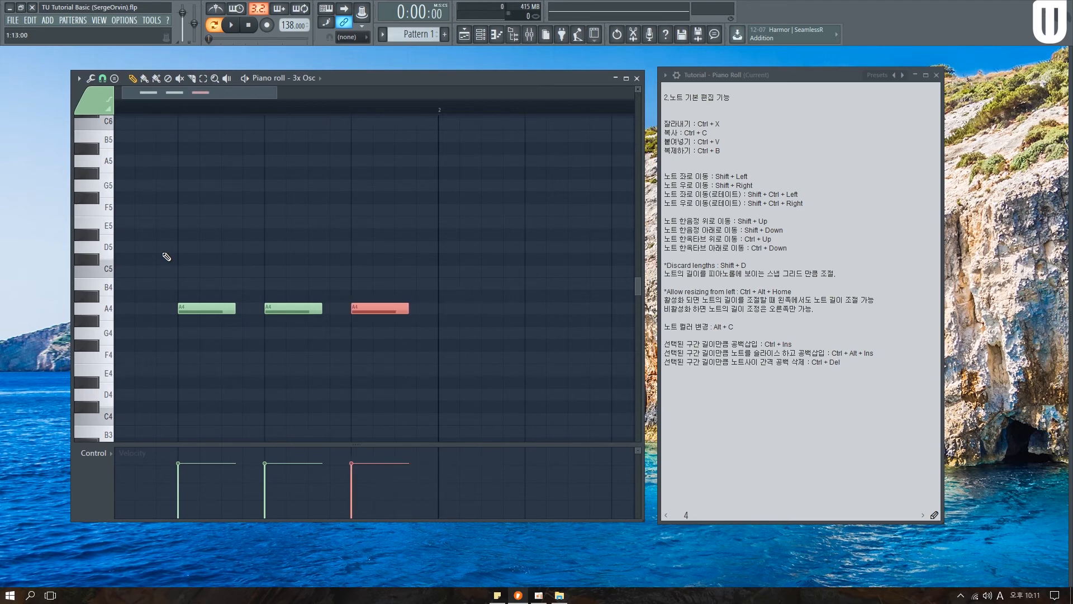
key(shift+Right)
key(shift+Right)
key(shift+Right)
key(shift+Right)
key(shift+Left)
key(shift+Left)
key(shift+Left)
key(shift+Left)
key(shift+Left)
key(shift+Right)
scroll(475, 335, left, 1)
click(395, 282)
right_click(396, 287)
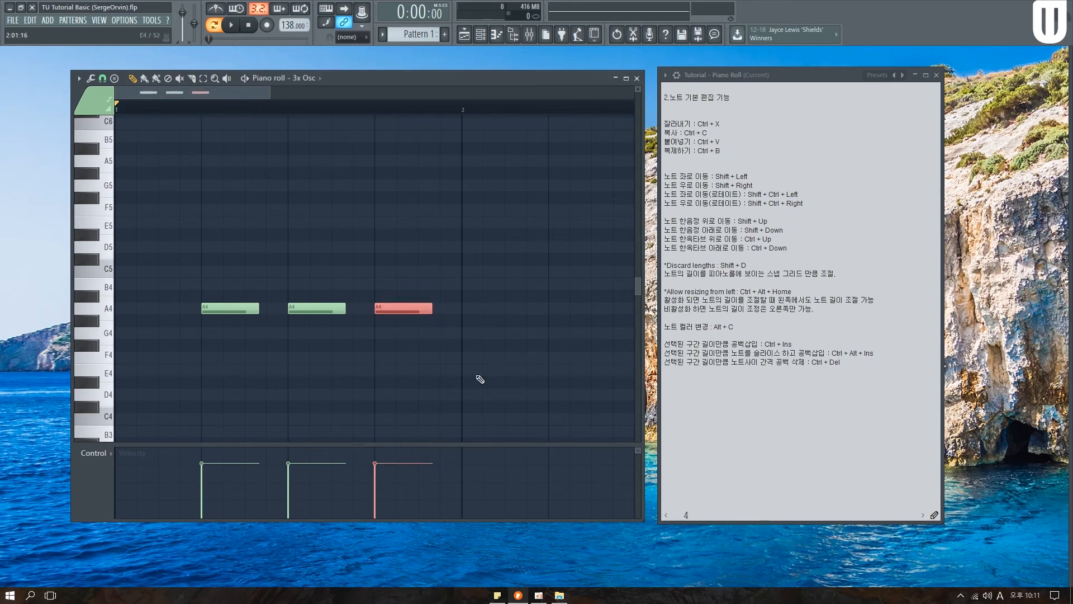
Shift the last A4 note down and up by semitones, ending back on A4
key(shift+Down)
key(shift+Up)
key(shift+Up)
key(shift+Down)
key(shift+Down)
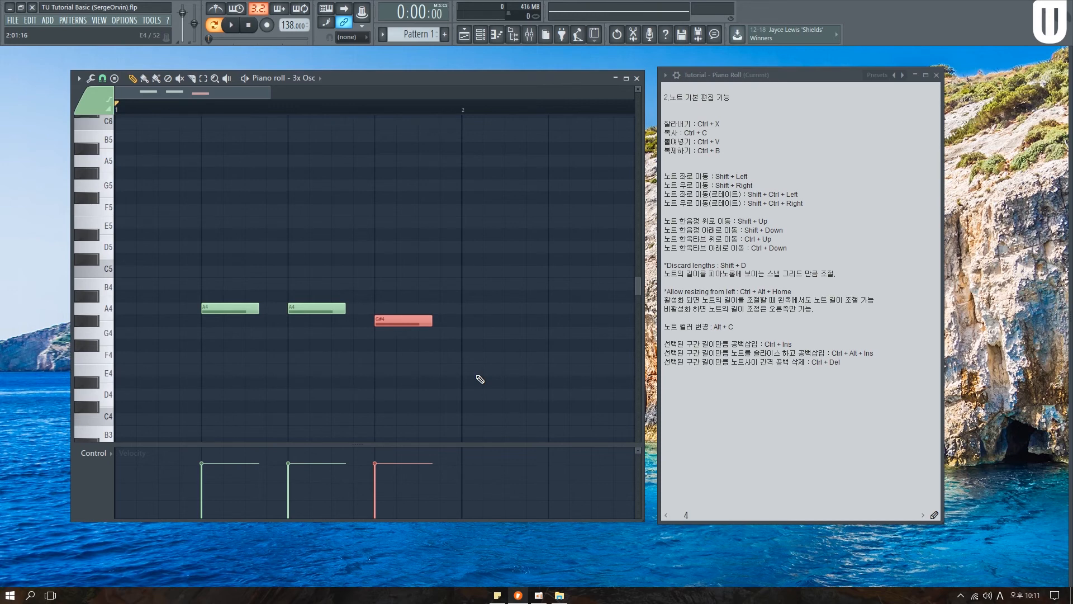
key(shift+Up)
drag(709, 197, 738, 196)
click(738, 196)
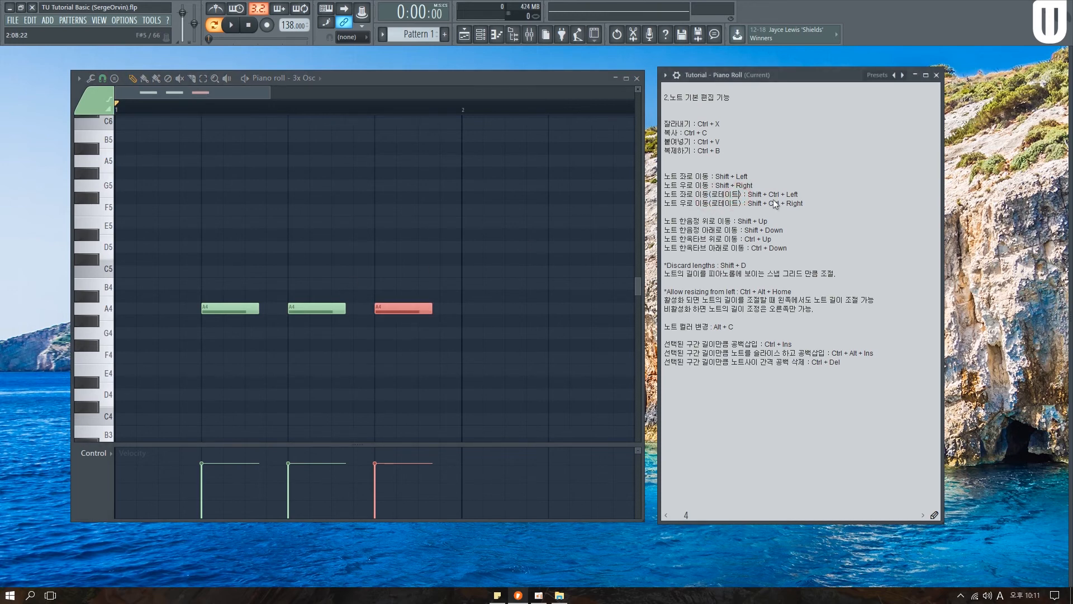
Select both B4 notes in bar 1 and repeatedly rotate their positions to the right
scroll(336, 115, down, 2)
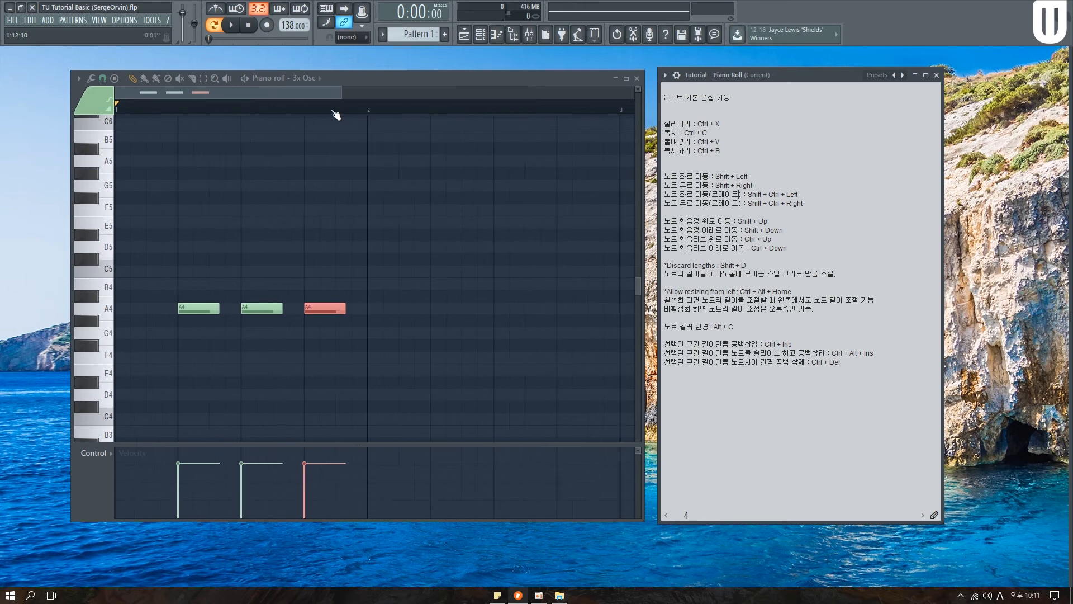
key(ctrl+a)
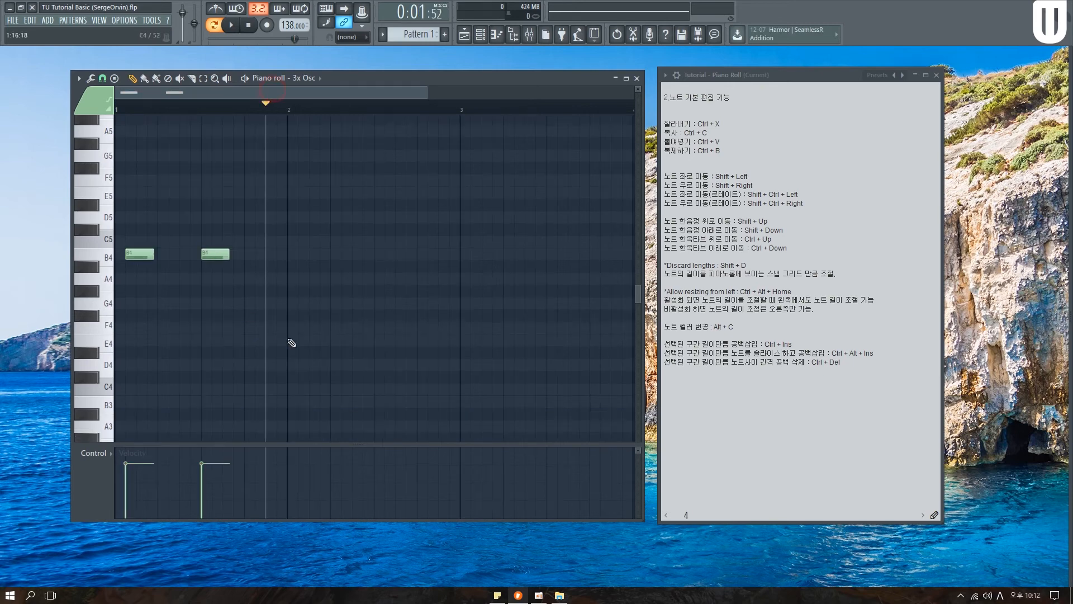
drag(296, 347, 116, 212)
key(ctrl+shift+Right)
key(ctrl+shift+Right)
key(ctrl+shift+Right)
key(ctrl+shift+Right)
key(ctrl+shift+Right)
key(ctrl+shift+Right)
key(ctrl+shift+Right)
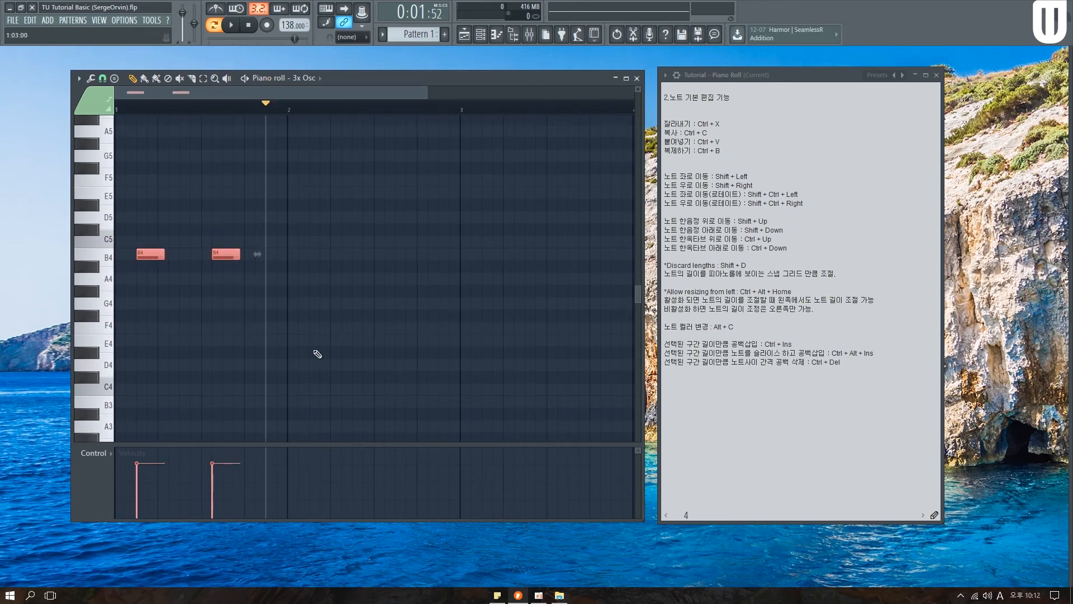
key(ctrl+shift+Right)
key(ctrl+shift+Right)
key(ctrl+shift+Right)
key(ctrl+shift+Right)
key(ctrl+shift+Right)
key(ctrl+shift+Right)
key(ctrl+shift+Right)
key(ctrl+shift+Right)
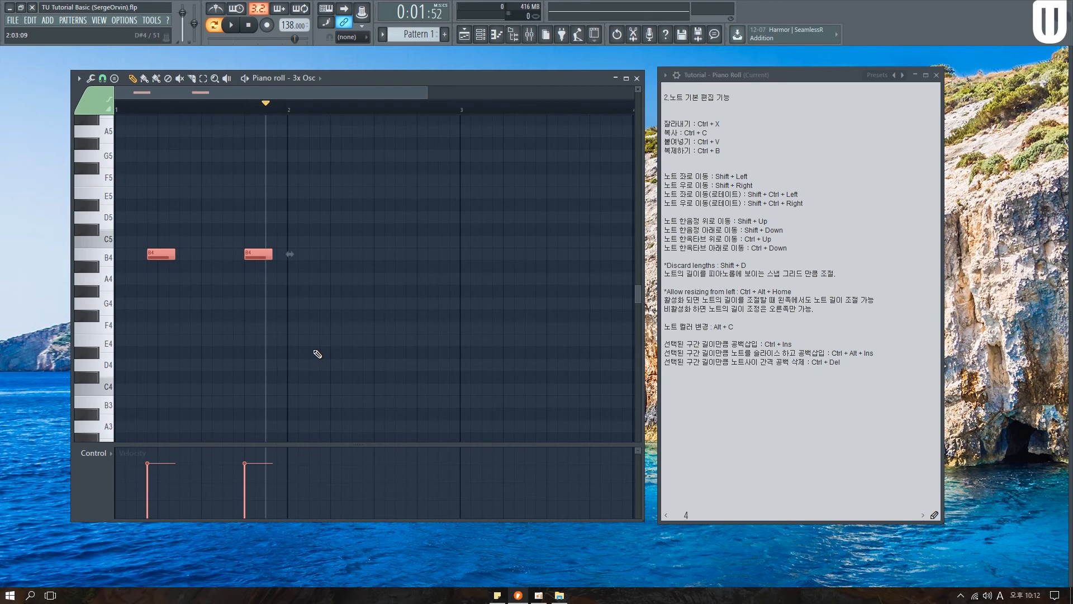
key(ctrl+shift+Right)
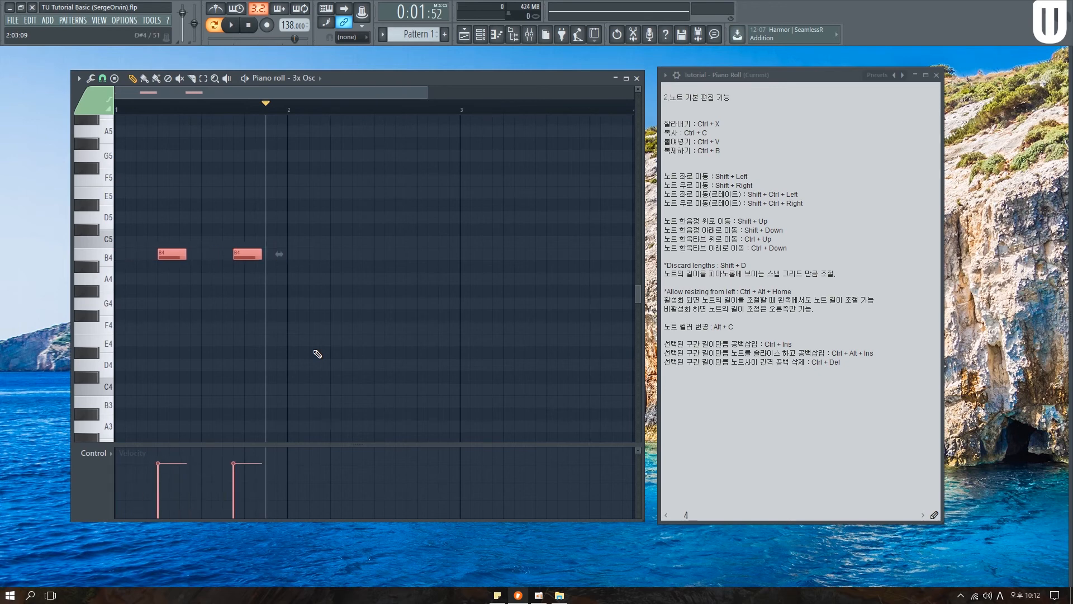
Replace the second B4 note with one directly following the first, and select both notes
right_click(243, 255)
click(189, 272)
drag(189, 273, 189, 260)
drag(251, 282, 133, 246)
Repeatedly rotate the two adjacent B4 notes to the right until the pair sits at the start of bar 1
key(ctrl+shift+Right)
key(ctrl+shift+Right)
key(ctrl+shift+Right)
key(ctrl+shift+Right)
key(ctrl+shift+Right)
key(ctrl+shift+Right)
key(ctrl+shift+Right)
key(ctrl+shift+Right)
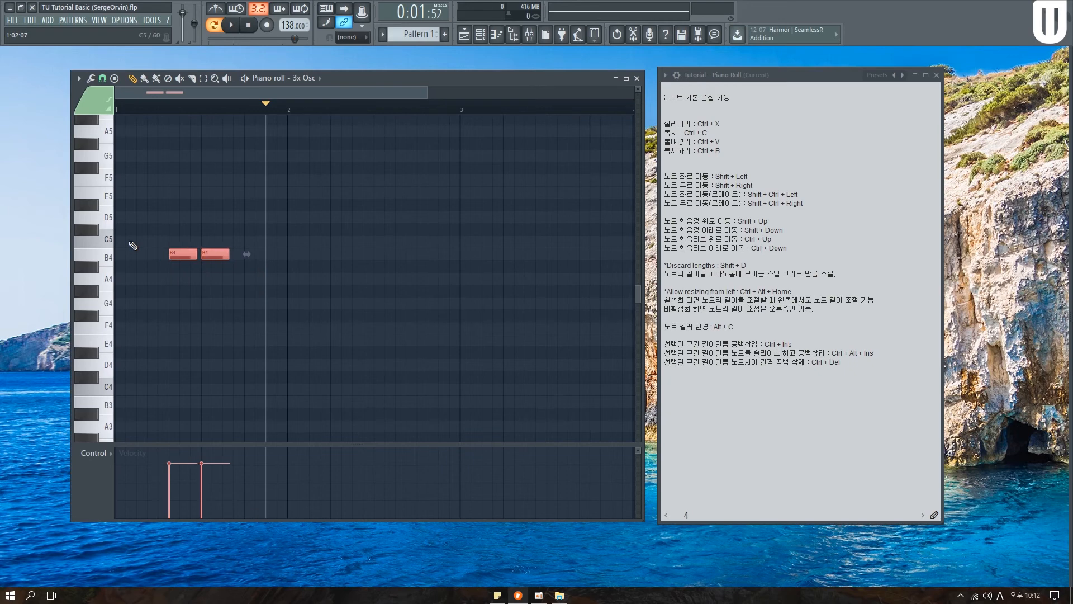
key(ctrl+shift+Right)
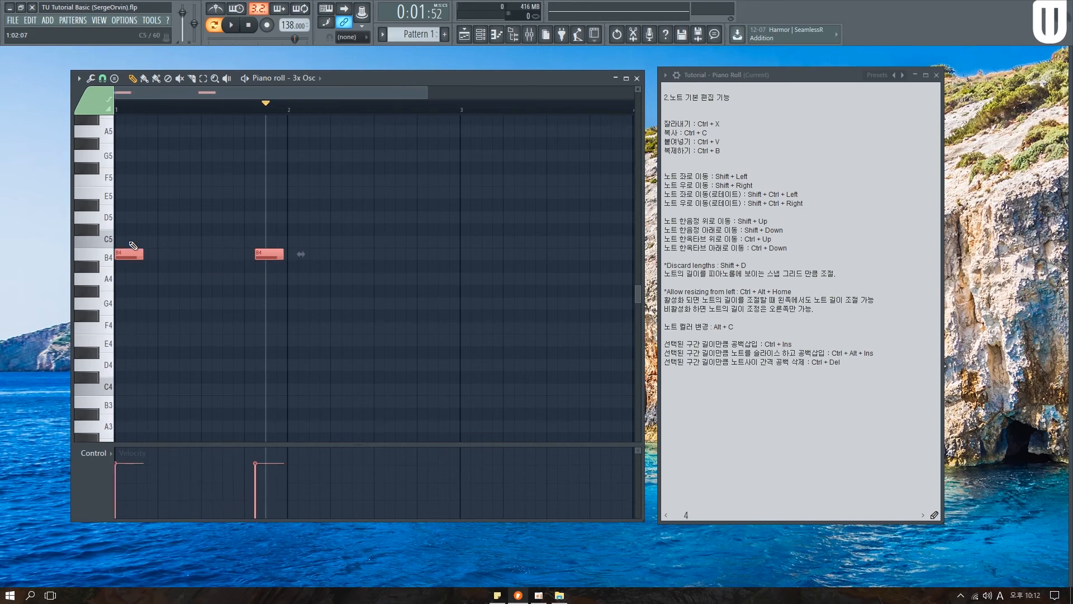
key(ctrl+shift+Right)
key(ctrl+shift+Right)
key(ctrl+shift+Right)
key(ctrl+shift+Right)
key(ctrl+shift+Right)
key(ctrl+shift+Right)
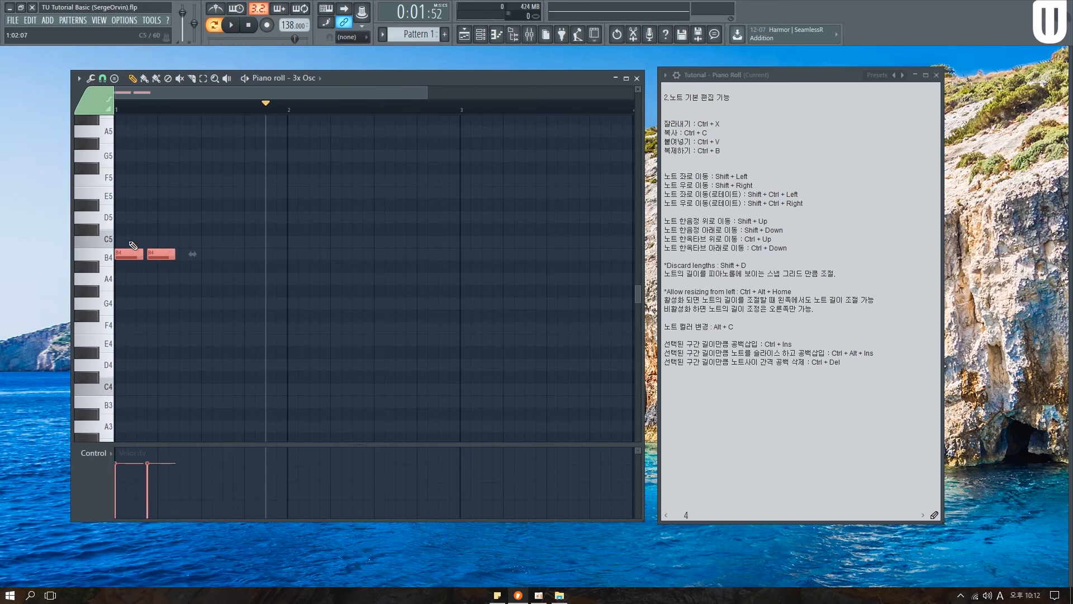
key(ctrl+shift+Right)
key(ctrl+shift+Right)
key(ctrl+shift+Right)
key(ctrl+shift+Right)
key(ctrl+shift+Right)
key(ctrl+shift+Right)
key(ctrl+shift+Right)
key(ctrl+shift+Right)
key(ctrl+shift+Right)
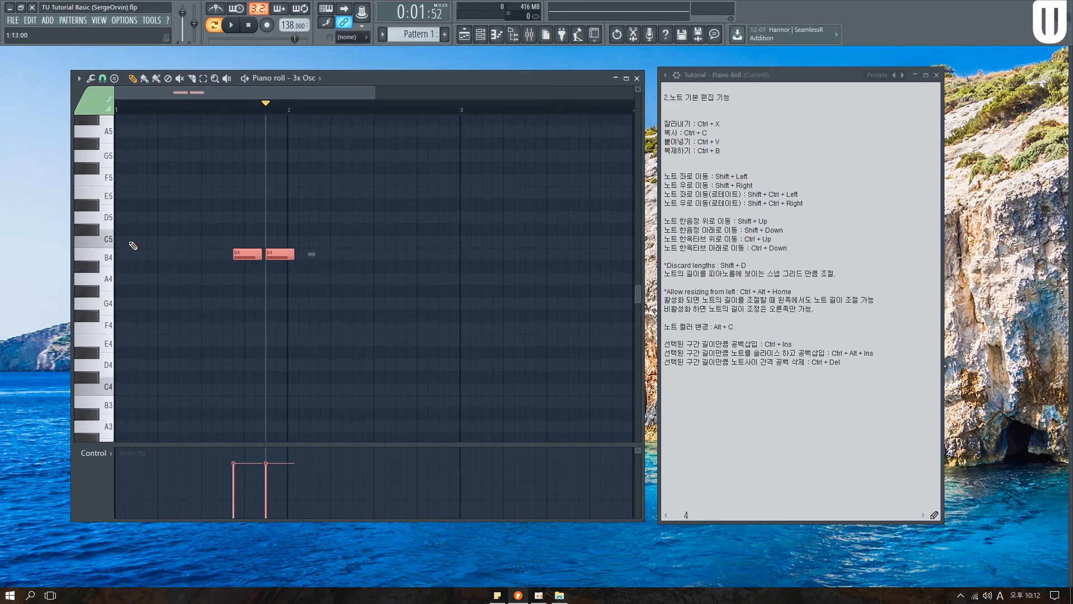
key(ctrl+shift+Right)
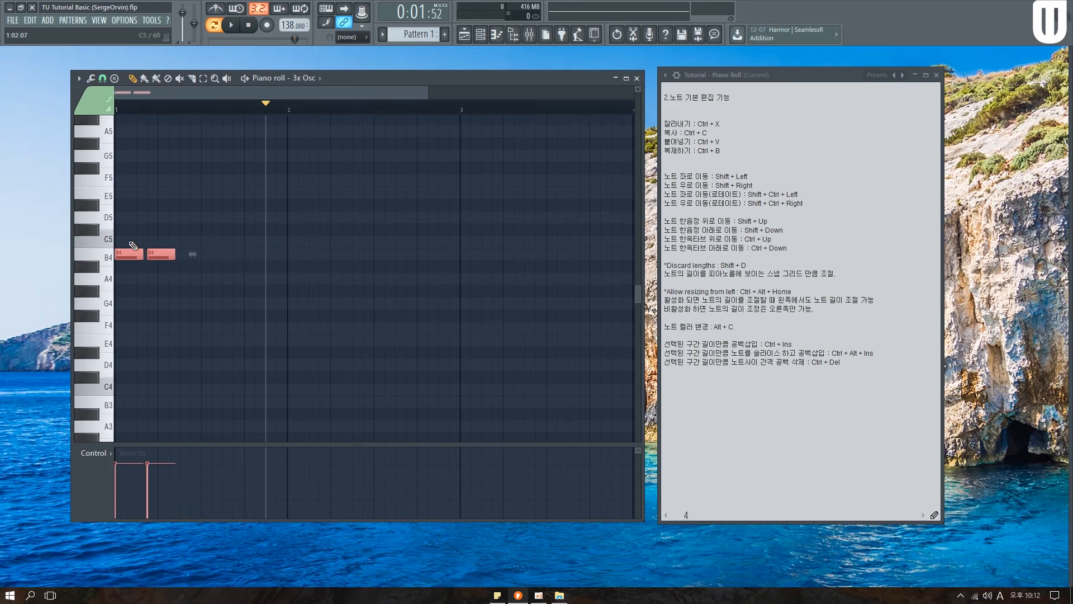
key(ctrl+s)
Select only the second B4 note and shift it up and down by semitones, ending on C5
click(170, 230)
right_click(177, 231)
drag(166, 242, 202, 274)
key(shift+Up)
key(shift+Down)
key(shift+Down)
key(shift+Up)
key(shift+Up)
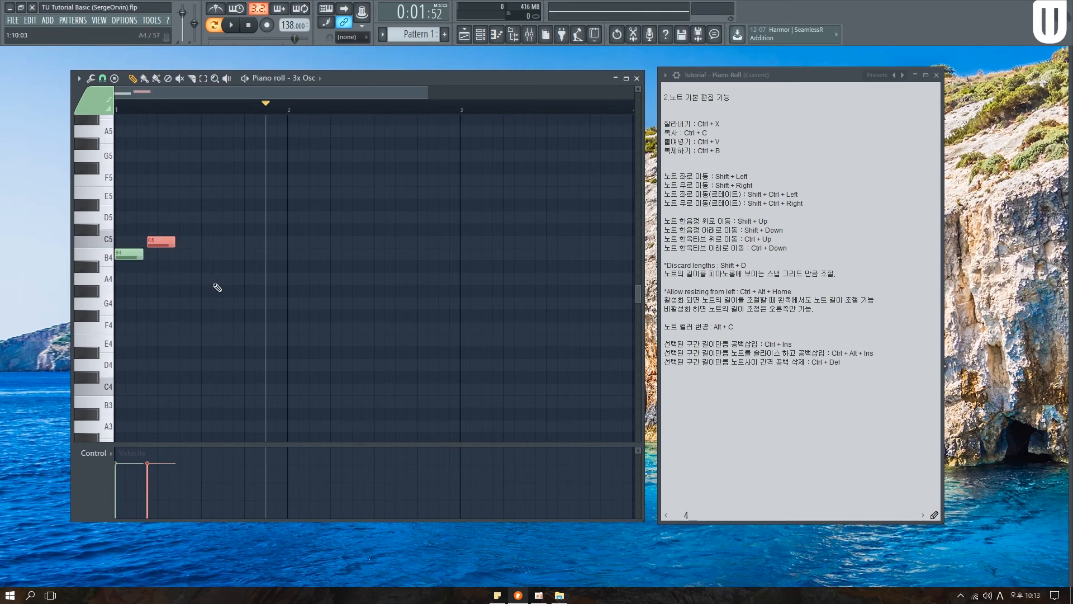
Move the C5 note up and down by whole octaves, ending back on C5
scroll(218, 287, down, 1)
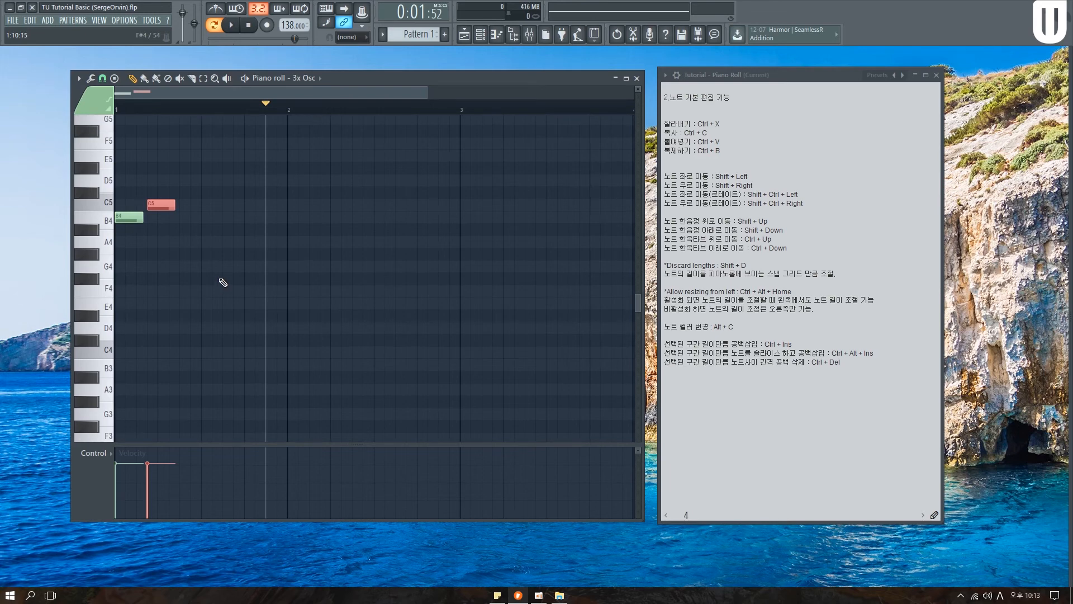
scroll(264, 323, up, 3)
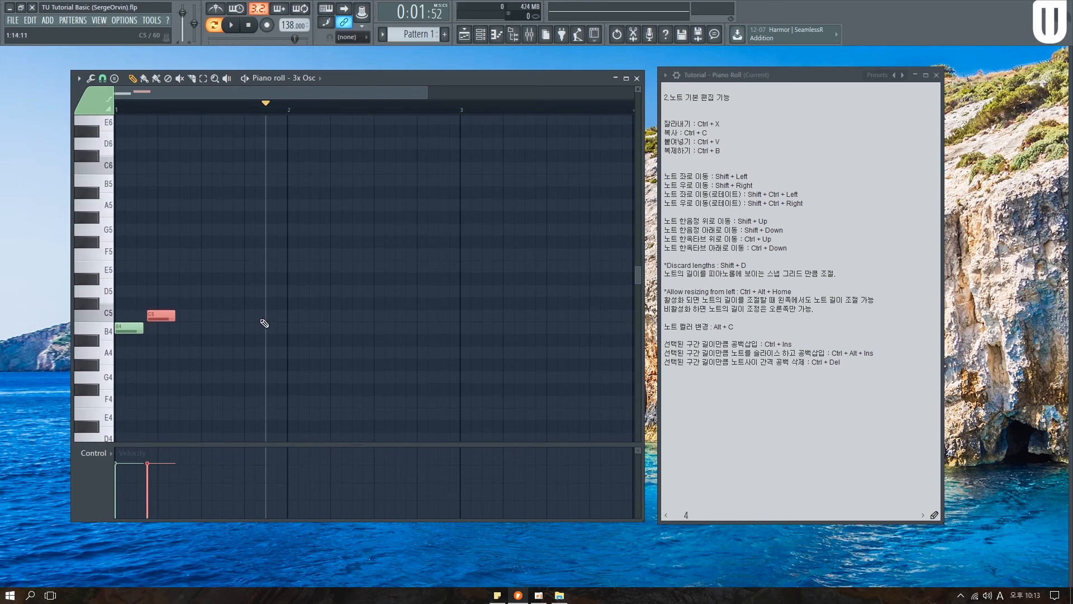
key(ctrl+Up)
key(ctrl+Down)
key(ctrl+Down)
key(ctrl+Up)
key(ctrl+Up)
key(ctrl+Down)
key(ctrl+Up)
key(ctrl+Down)
Lengthen the C5 note to nearly two beats, and replace it with an equally long one at beat 3 of bar 1
drag(174, 317, 224, 322)
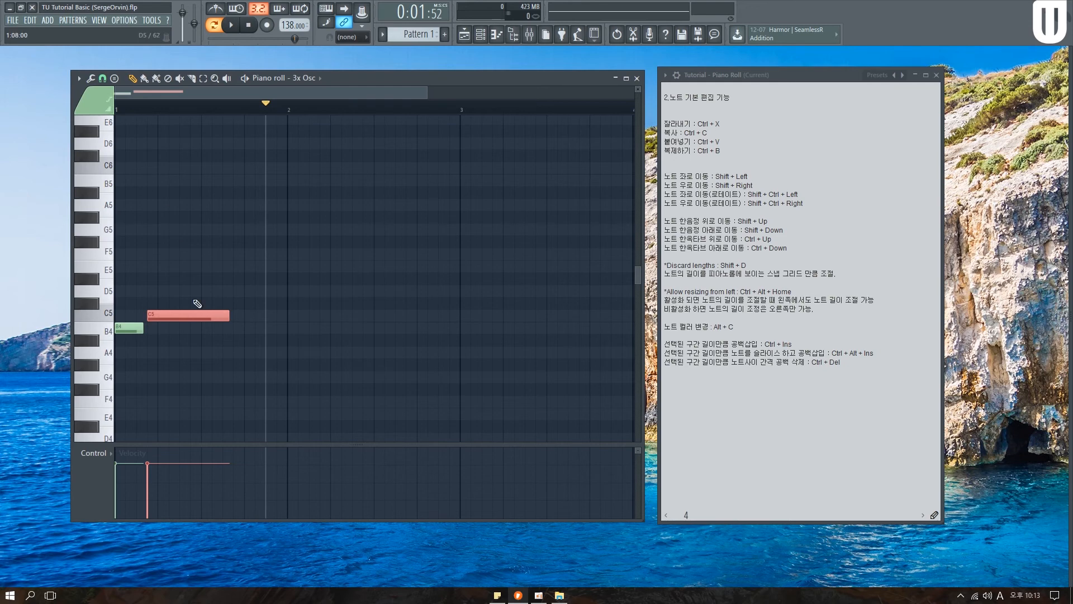
key(Delete)
click(201, 321)
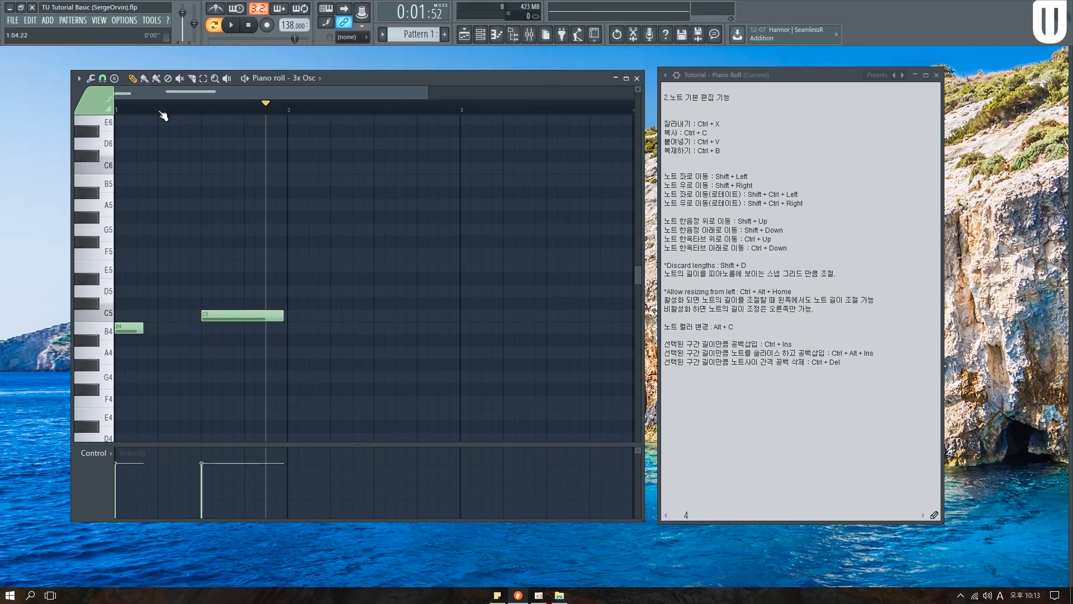
Discard the lengths of the B4 and C5 notes, shortening both to one snap step
drag(771, 273, 826, 275)
click(826, 274)
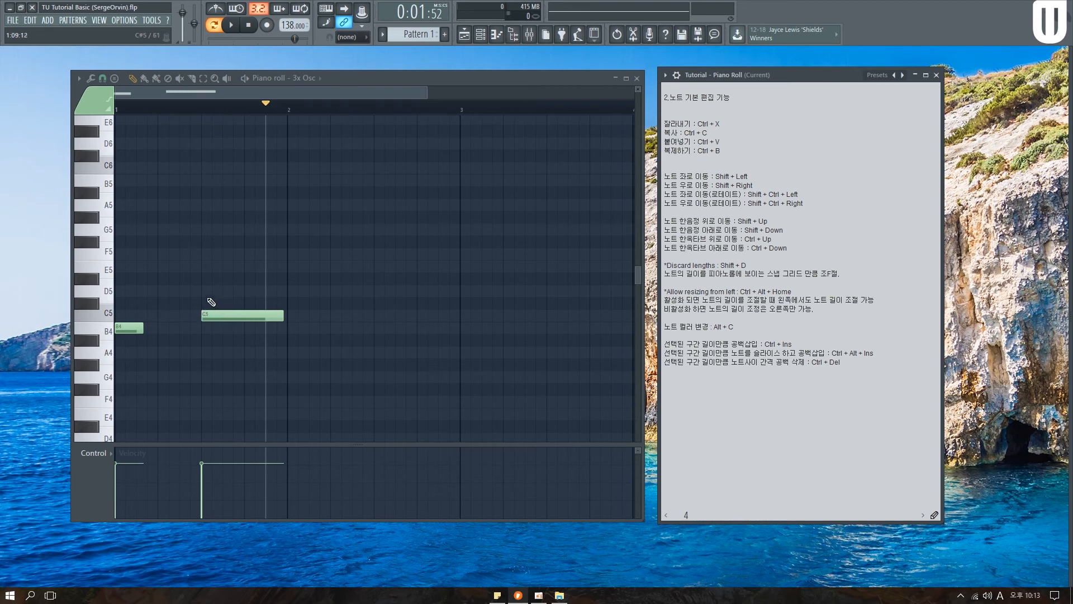
click(183, 254)
right_click(198, 258)
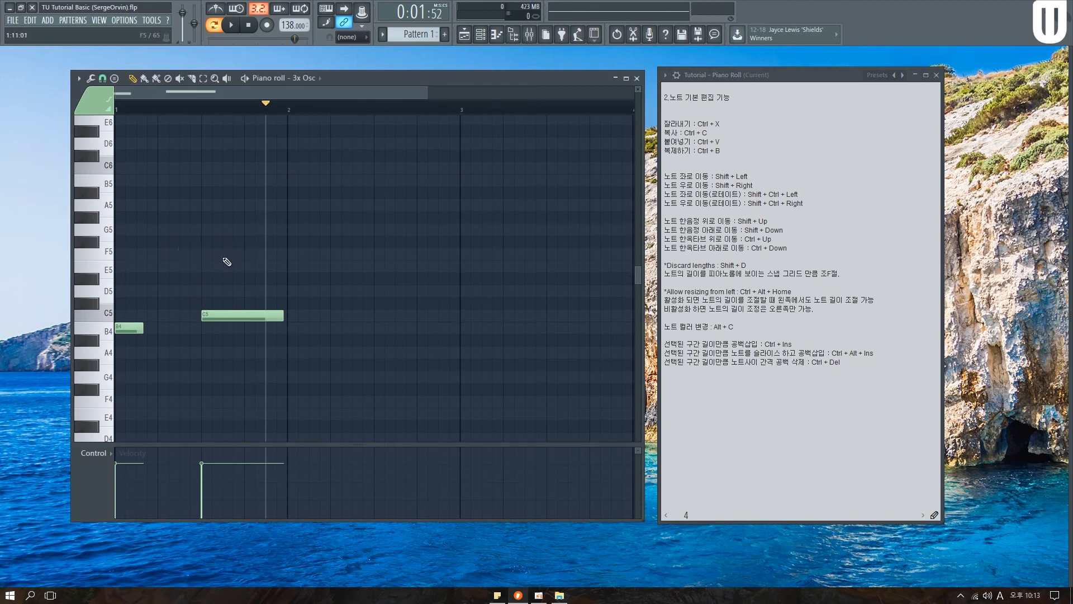
key(shift+d)
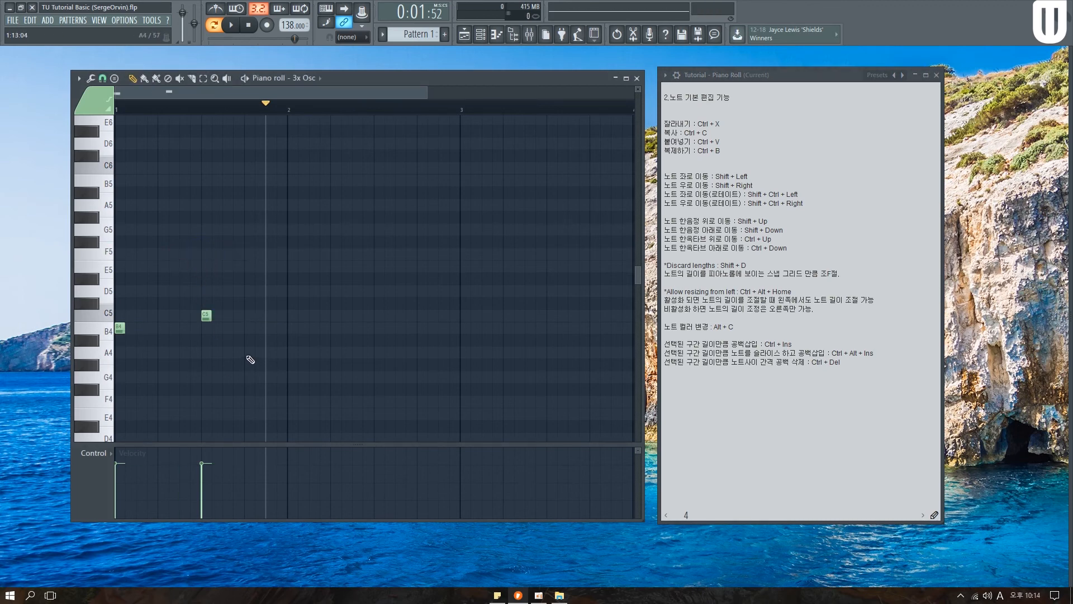
drag(231, 345, 116, 287)
click(179, 105)
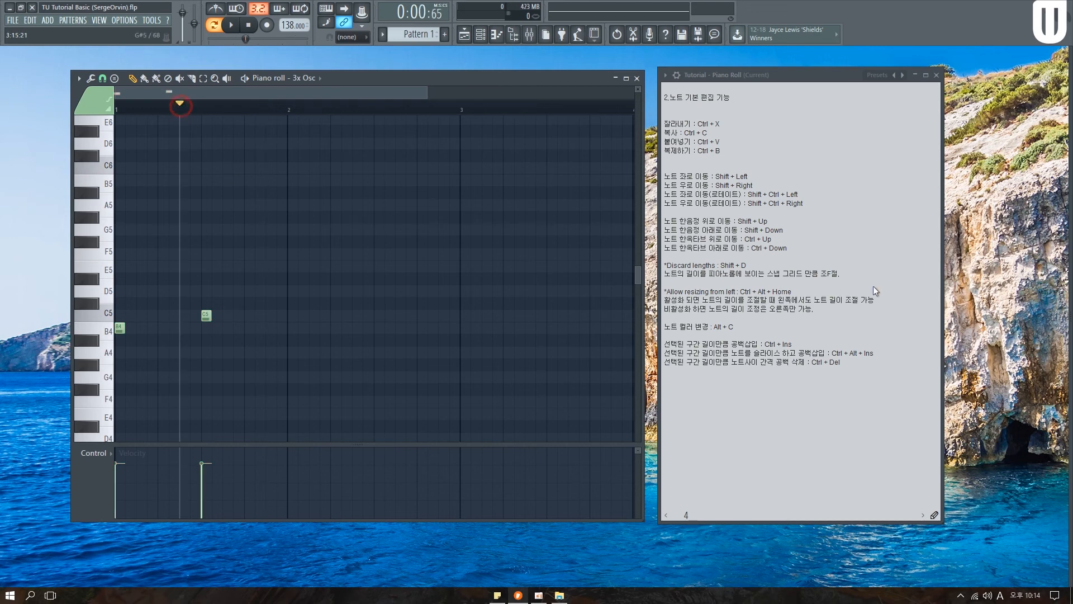
Correct the misspelt last word of the Discard lengths description in the tutorial notes to 조절
drag(827, 274, 831, 274)
key(BackSpace)
key(BackSpace)
text(w)
key(BackSpace)
key(Hangul)
text(조)
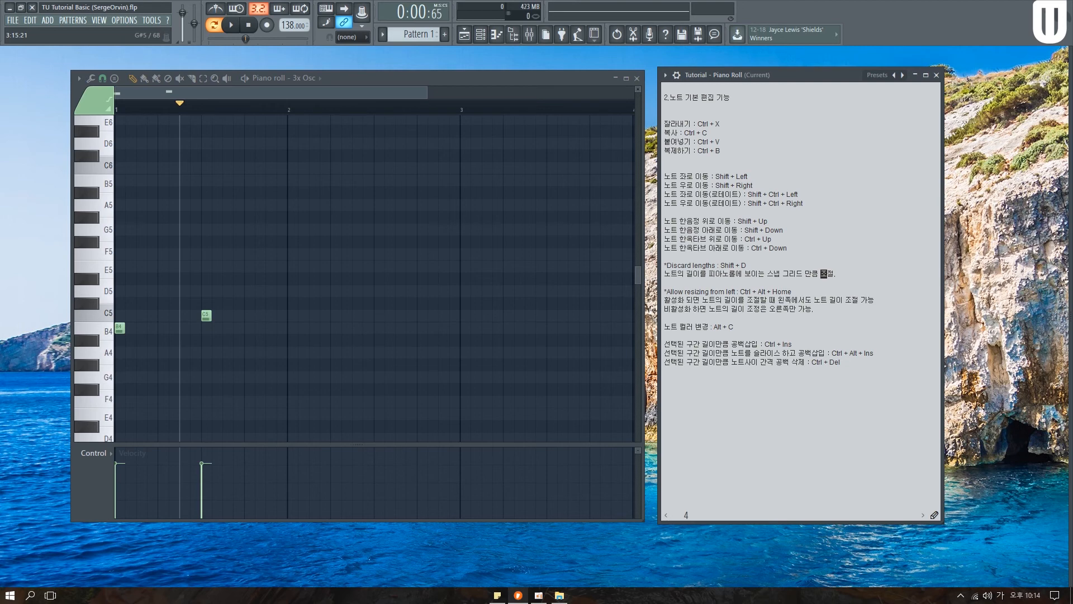
Delete the C5 and B4 notes, and draw an E5 note from beat 2 of bar 1, lengthened to two beats
click(805, 312)
right_click(207, 315)
right_click(119, 329)
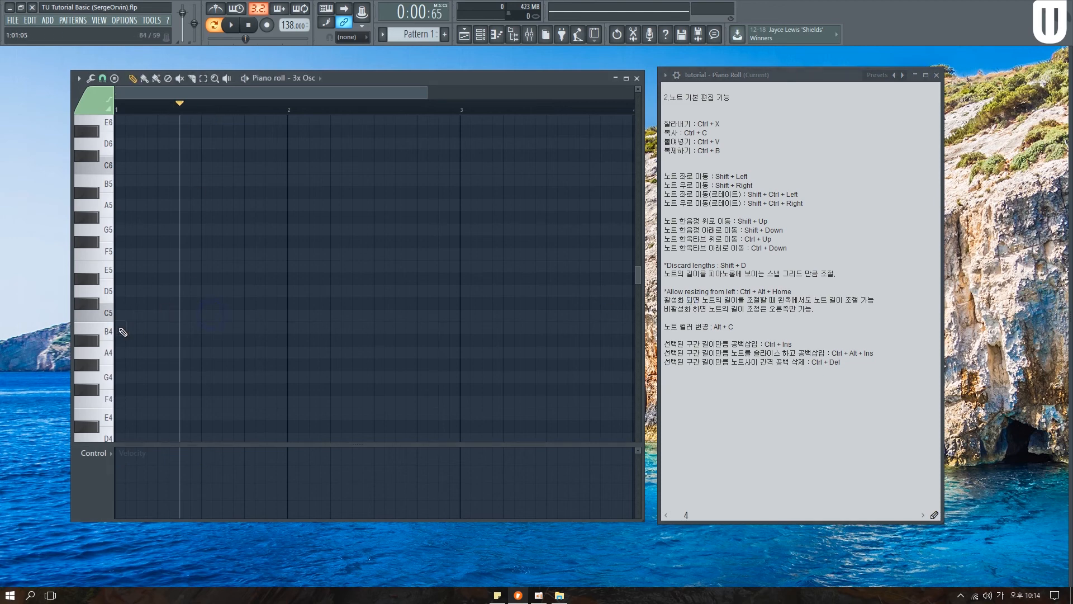
drag(158, 267, 228, 274)
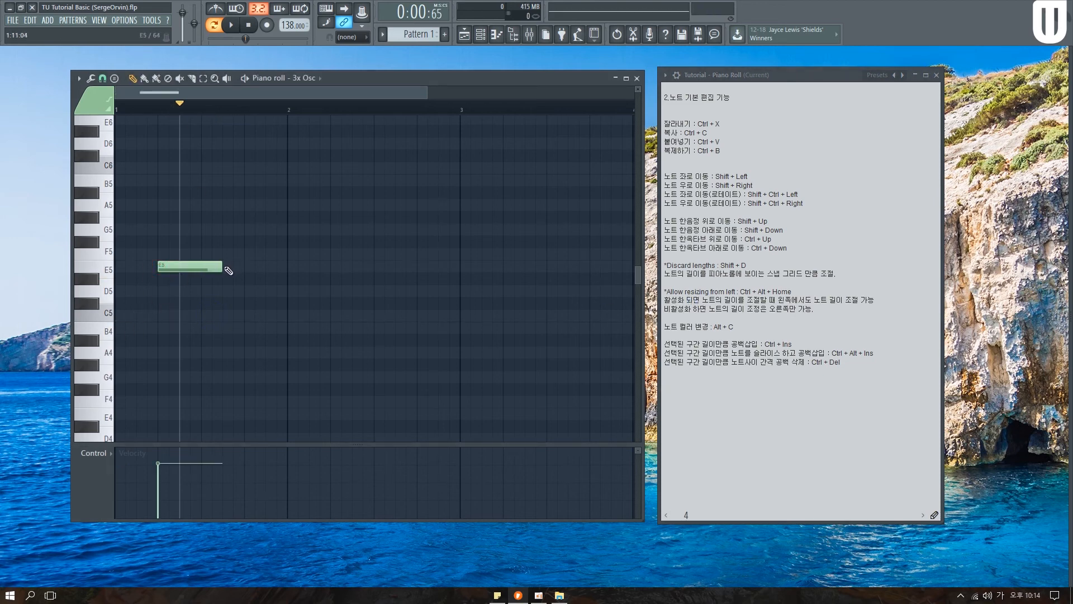
drag(221, 269, 242, 274)
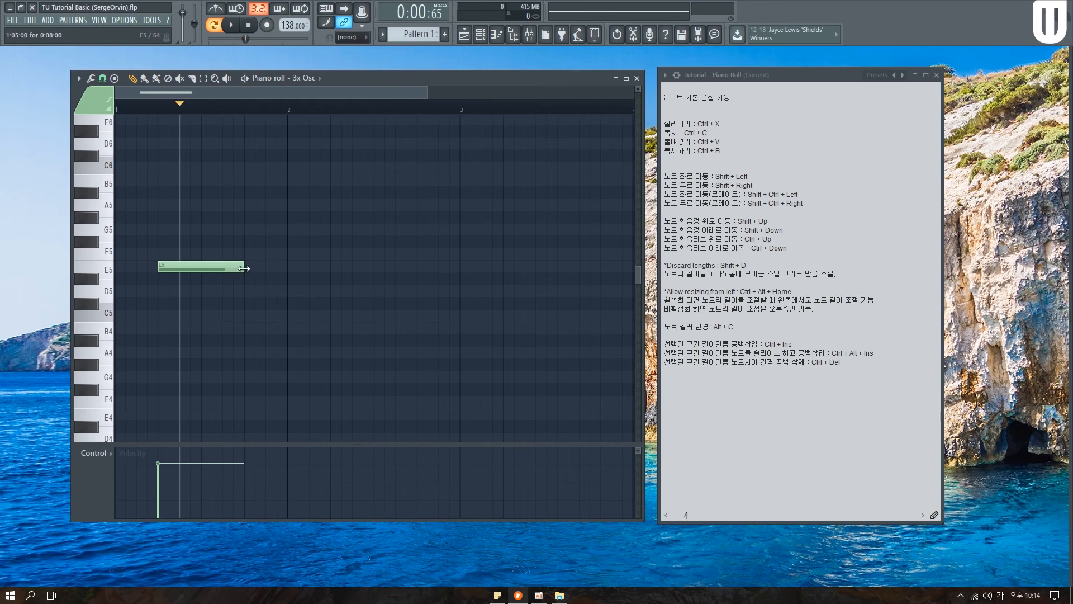
Try resizing the two-beat note from its left edge, and move it to C#5 at beat 3 of bar 1
mouse_move(244, 266)
mouse_down()
mouse_move(161, 267)
mouse_move(295, 267)
mouse_move(184, 267)
mouse_move(243, 267)
mouse_up()
mouse_move(159, 263)
mouse_down()
mouse_move(160, 279)
mouse_move(160, 246)
mouse_move(162, 255)
mouse_up()
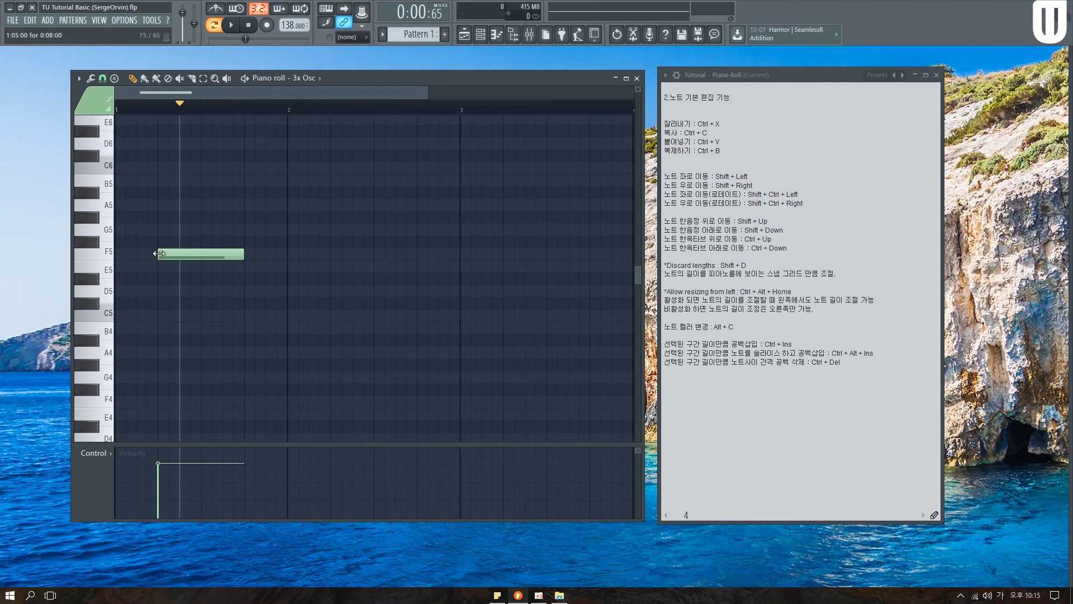
mouse_move(162, 254)
mouse_down()
mouse_move(311, 252)
mouse_move(137, 253)
mouse_move(159, 251)
mouse_up()
drag(195, 255, 237, 301)
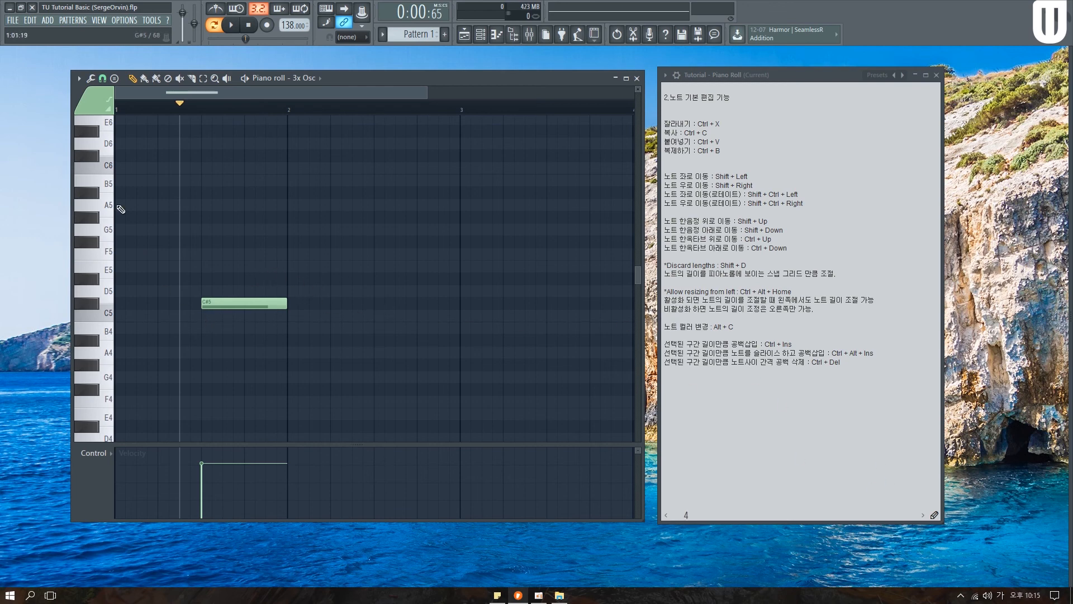
Change the active note color to pink, and apply that color to the selected C#5 note
click(88, 105)
click(128, 128)
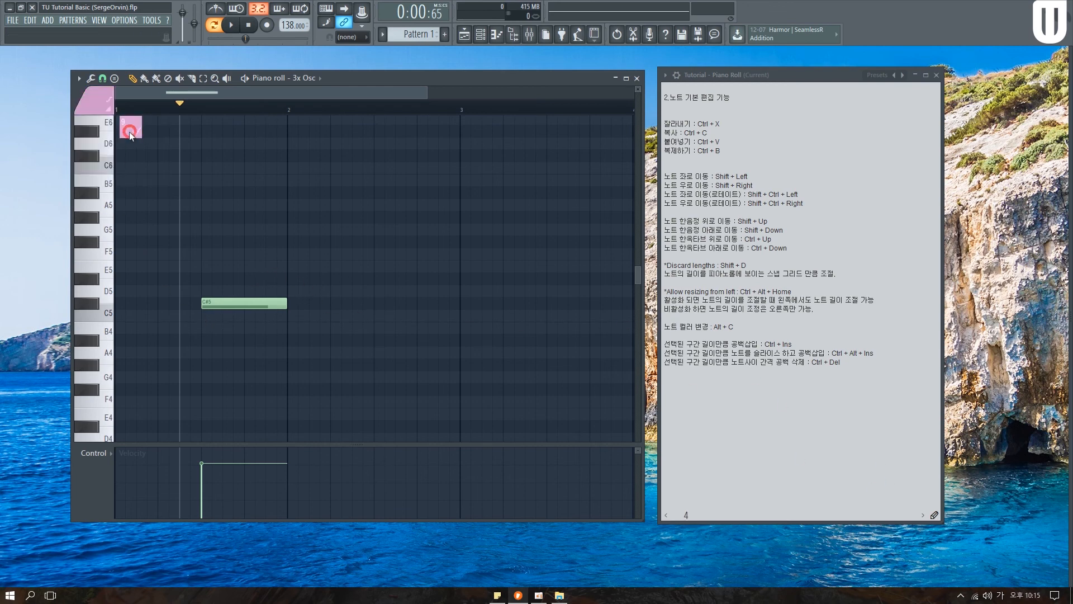
drag(183, 286, 263, 342)
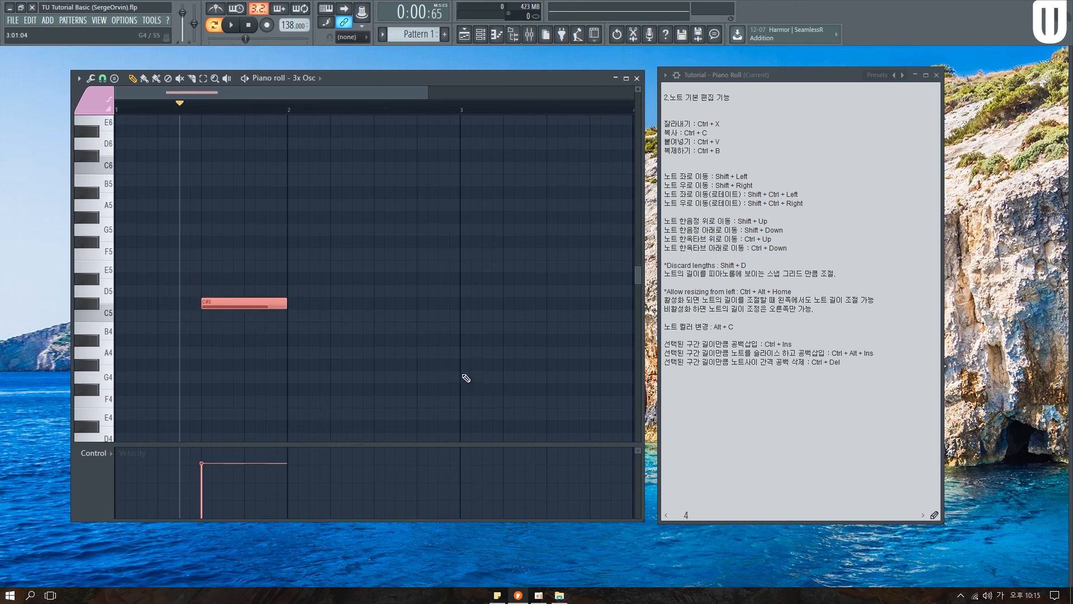
key(alt+c)
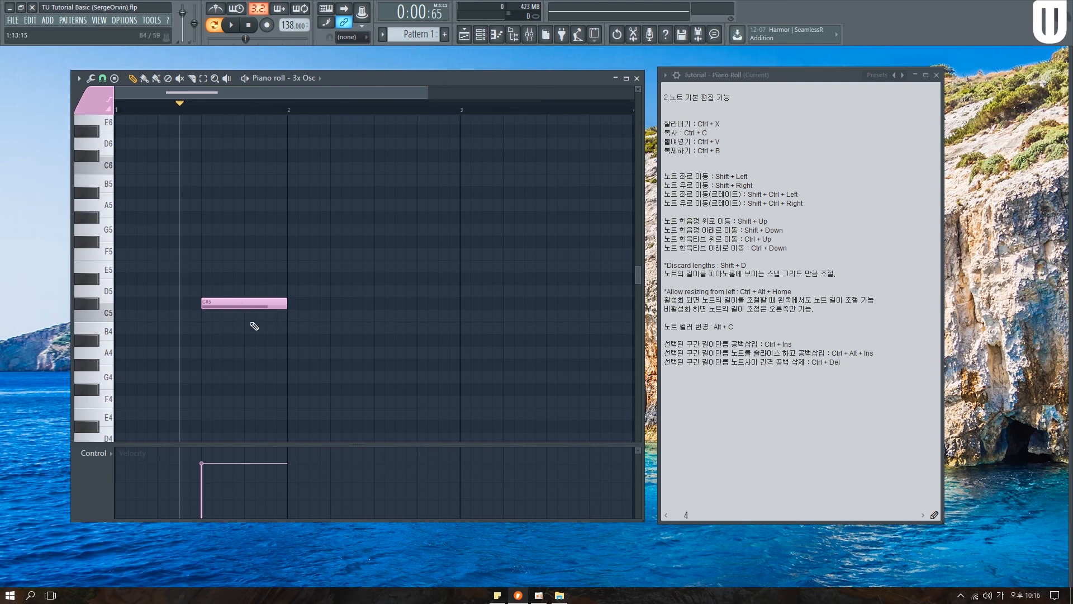
Add two short C#5 notes before the long one: two steps long at 1:01 and one step long at 1:07
click(148, 291)
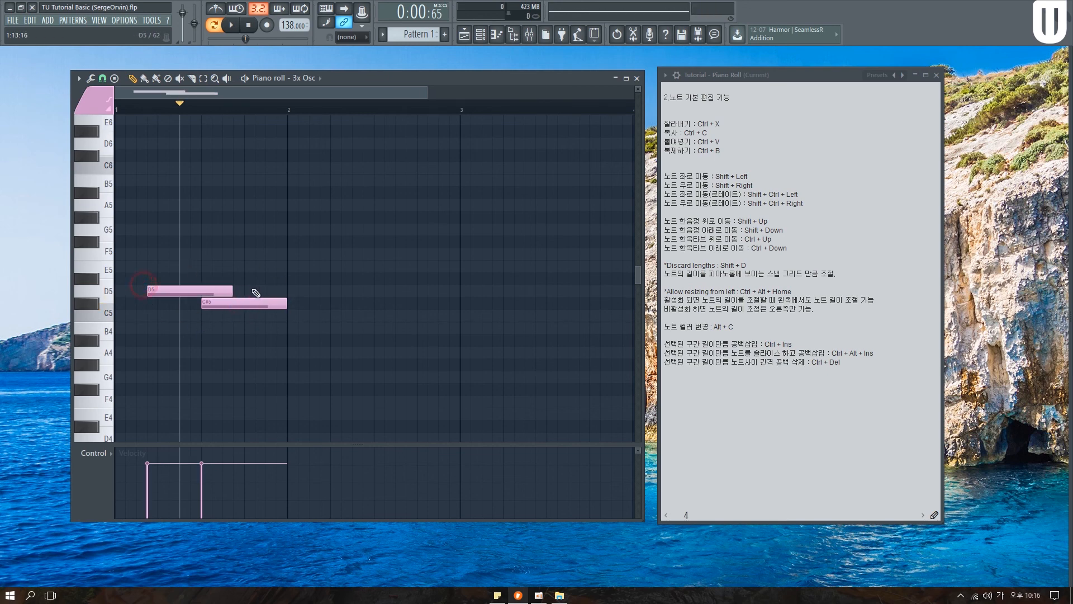
drag(232, 290, 170, 303)
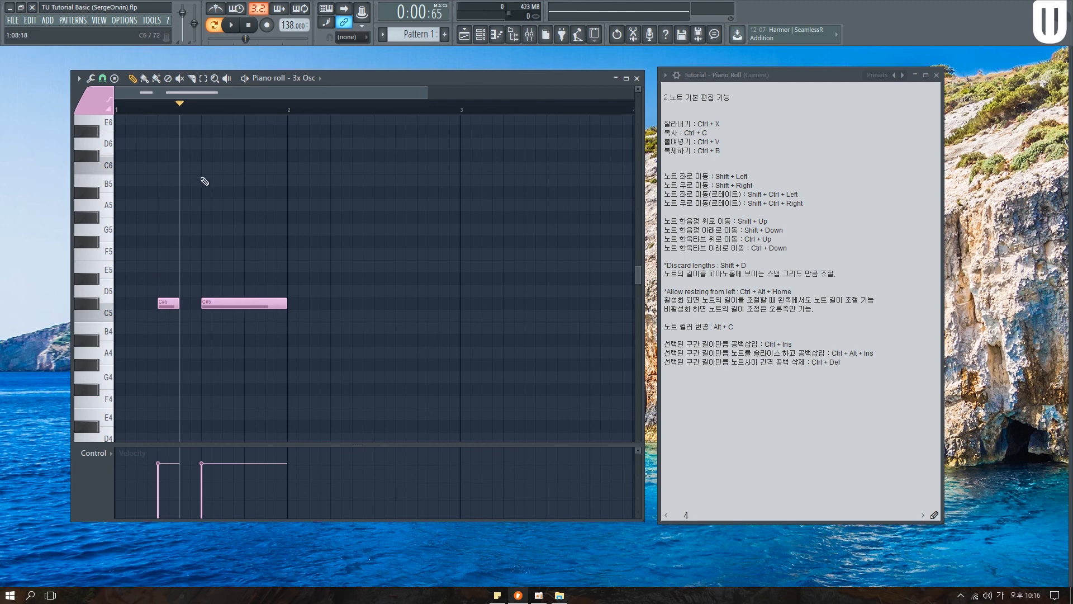
click(134, 304)
drag(159, 304, 185, 304)
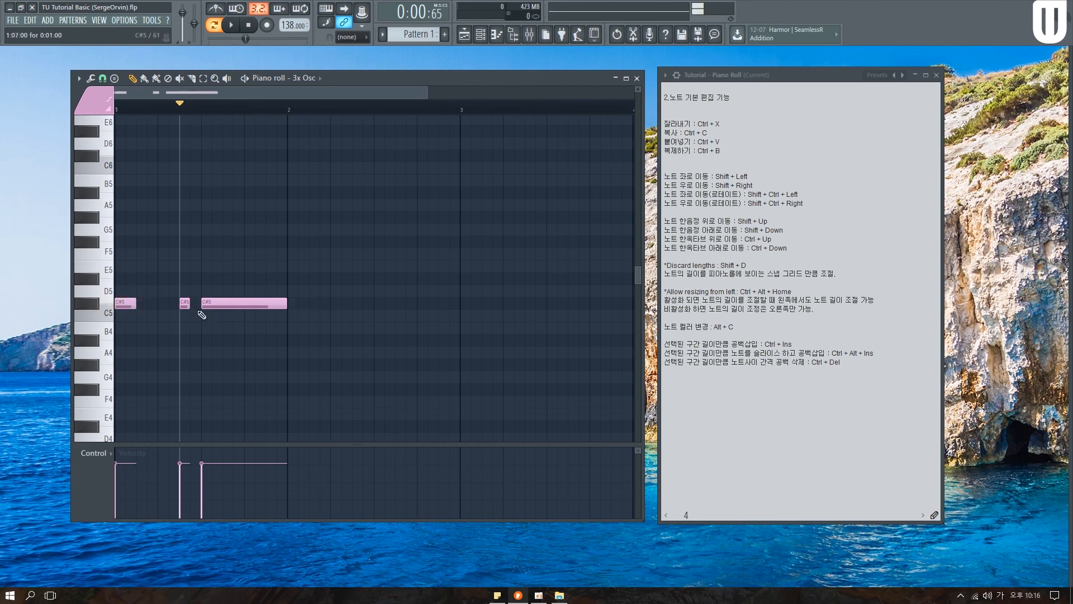
Select the one-beat time range between the first two C#5 notes, and insert empty space of that length eight times
click(158, 105)
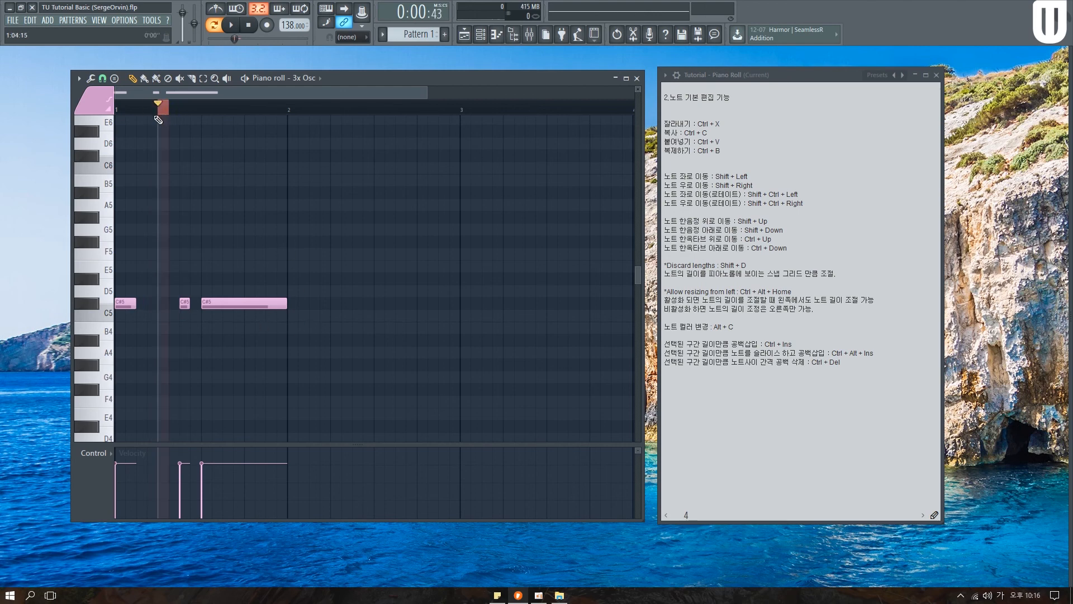
scroll(158, 115, up, 1)
drag(175, 108, 143, 112)
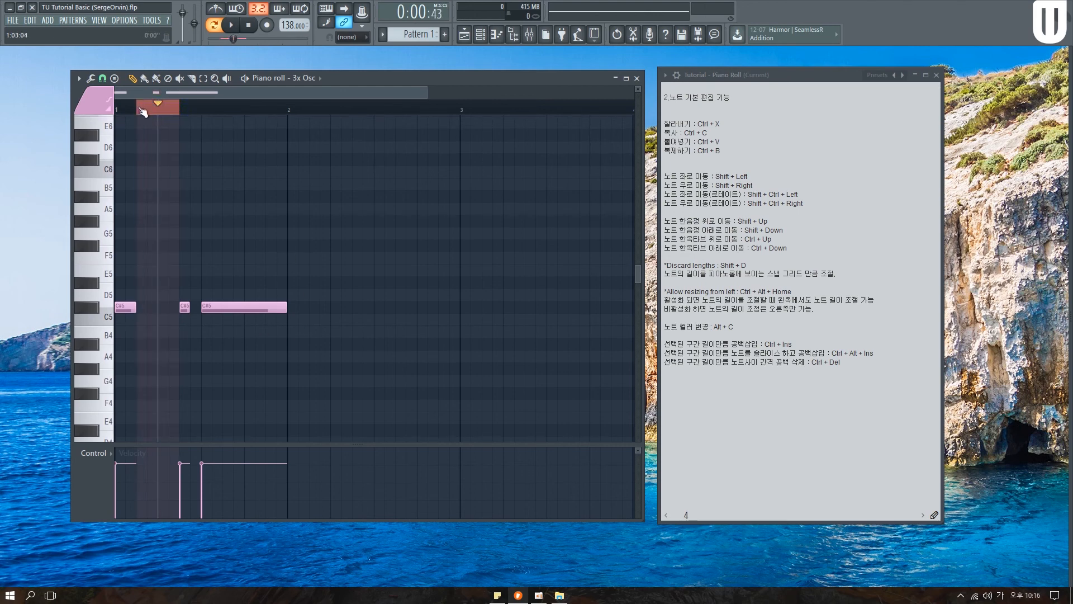
key(ctrl+Insert)
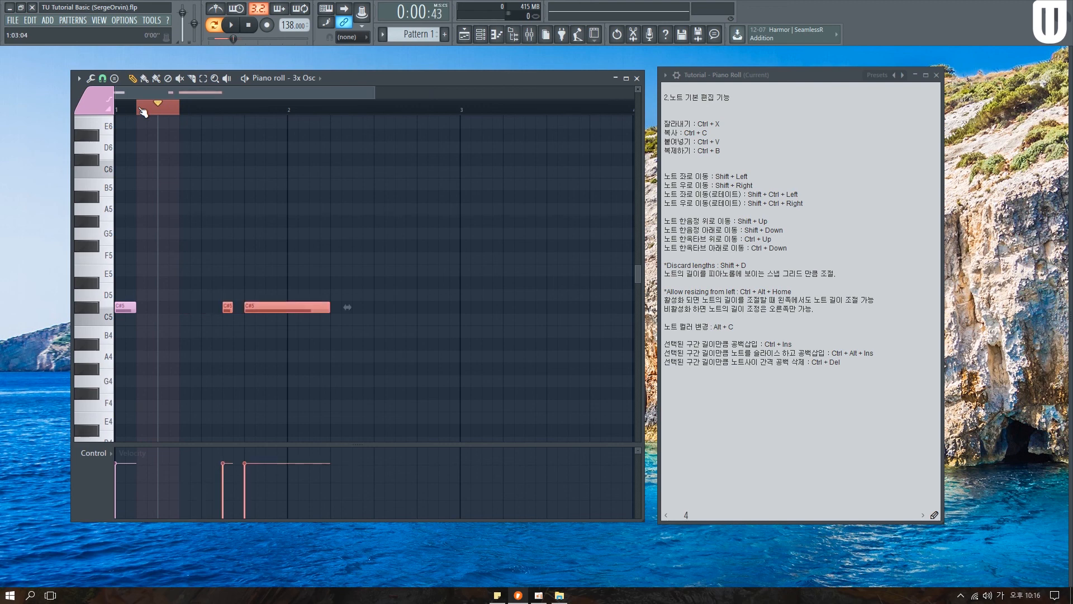
key(ctrl+Insert)
key(ctrl+Insert)
key(ctrl+Insert)
key(ctrl+Insert)
key(ctrl+Insert)
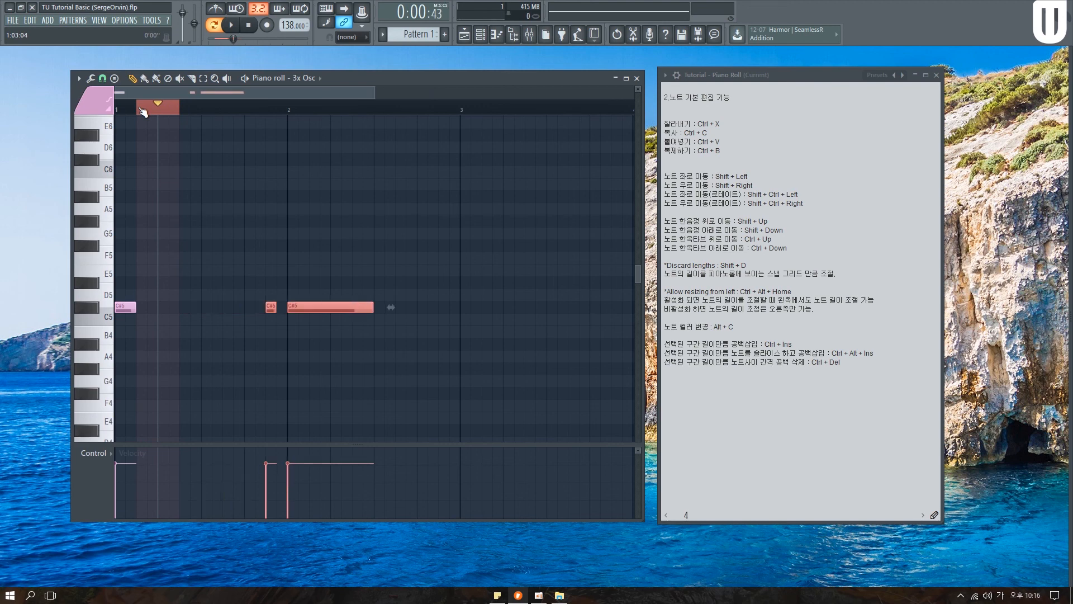
key(ctrl+Insert)
key(ctrl+Insert)
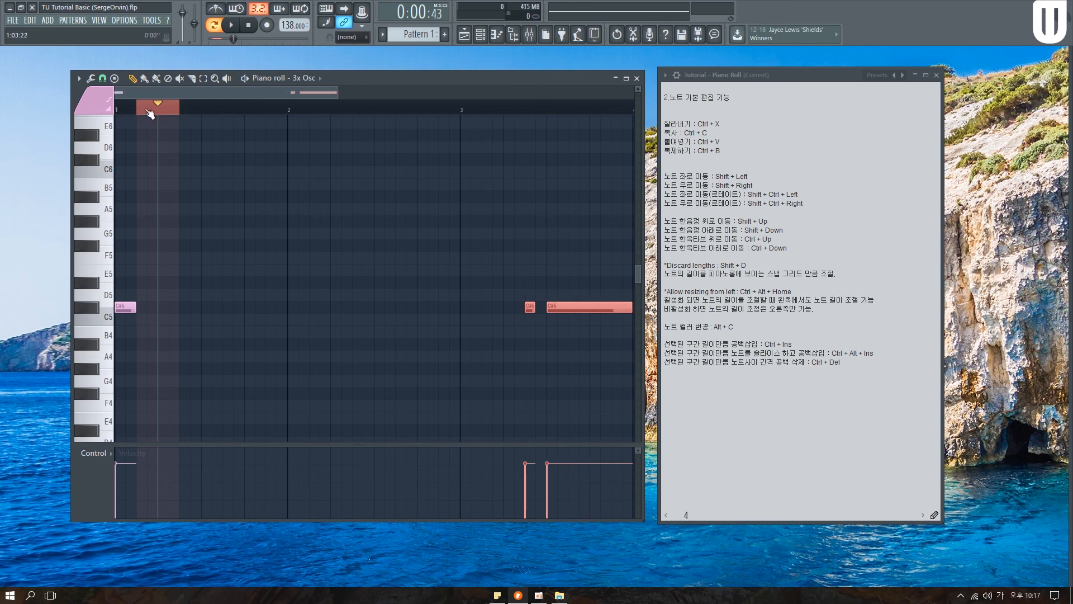
Shift the two later C#5 notes back until the short one starts at the end of the selected time range
key(shift+Left)
key(shift+Left)
key(shift+Left)
key(shift+Left)
key(shift+Left)
key(shift+Left)
key(shift+Left)
key(shift+Left)
key(shift+Left)
key(shift+Left)
key(shift+Left)
key(shift+Left)
key(shift+Left)
key(shift+Left)
key(shift+Left)
key(shift+Left)
key(shift+Left)
key(shift+Left)
key(shift+Left)
key(shift+Left)
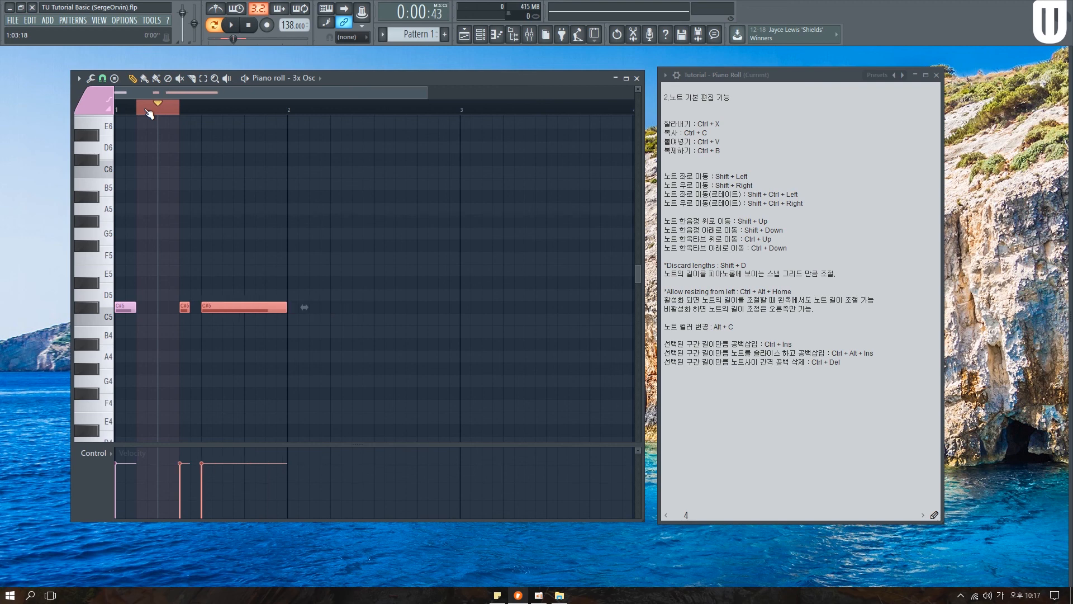
Shift the two later C#5 notes three beats to the right, and return them to their starting positions
key(shift+Right)
key(shift+Right)
key(shift+Right)
key(shift+Right)
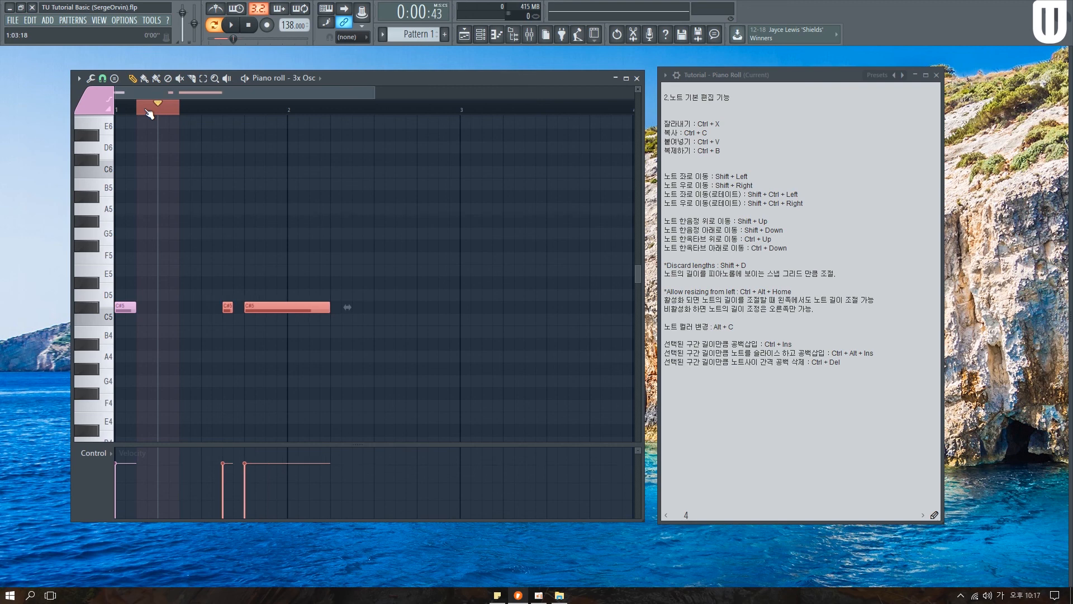
key(shift+Right)
key(shift+Right)
key(shift+Right)
key(shift+Right)
key(shift+Right)
key(shift+Right)
key(shift+Right)
key(shift+Right)
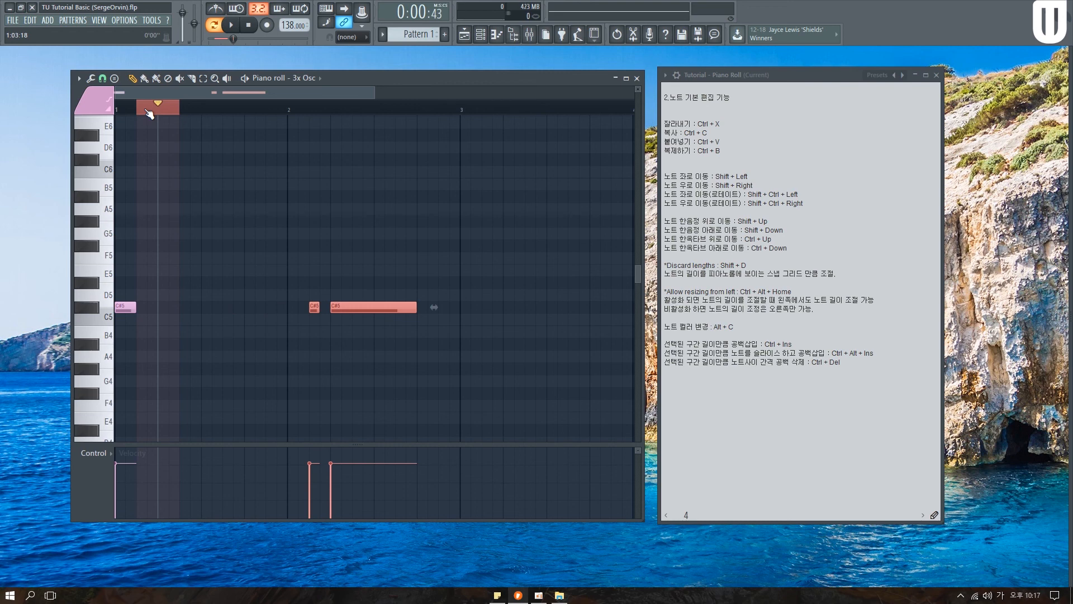
key(shift+Right)
key(shift+Left)
key(shift+Left)
key(shift+Left)
key(shift+Left)
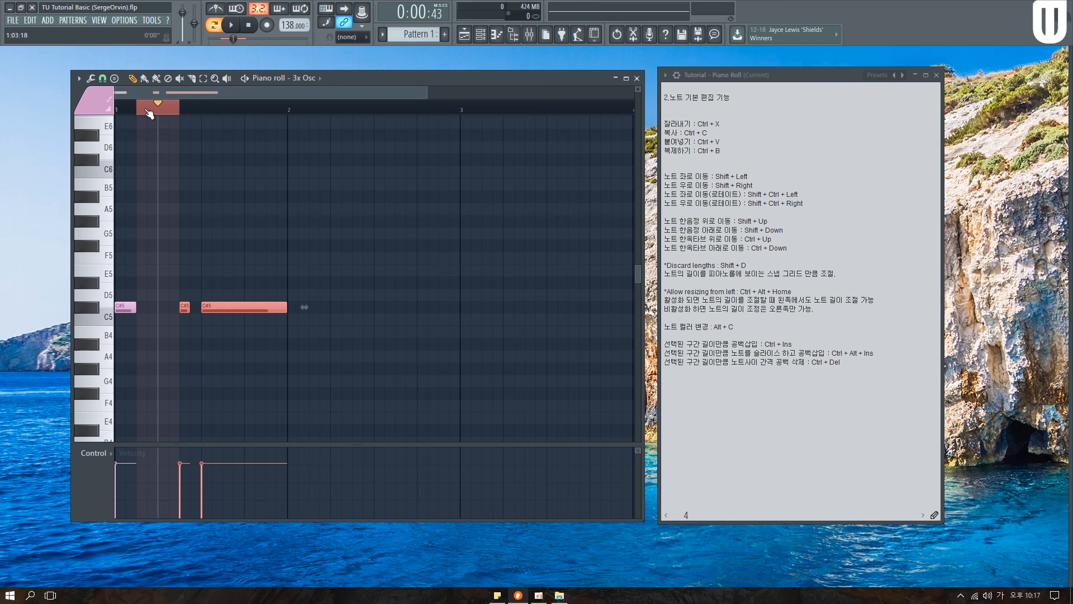
Select a three-step time range from 1:10 across the long C#5 note, and slice the note while inserting space of that length
ctrl+click(187, 110)
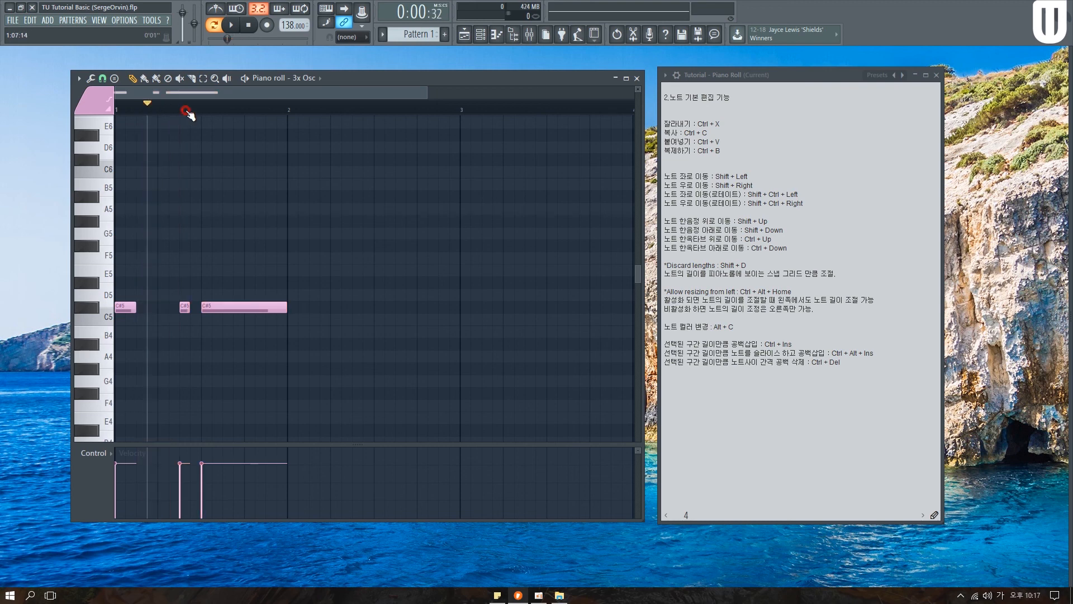
click(198, 110)
click(213, 112)
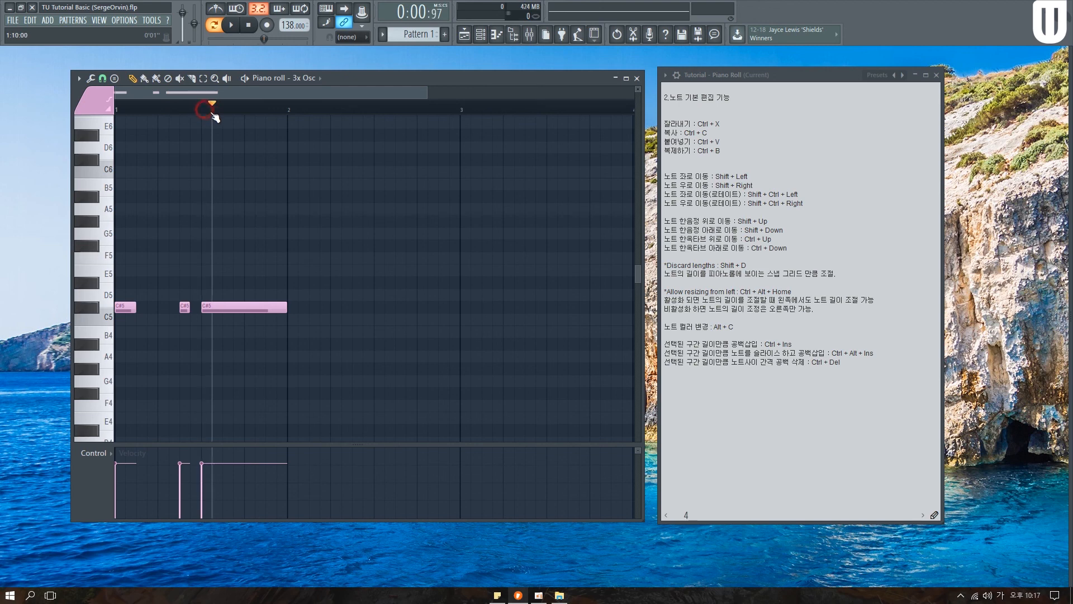
drag(214, 114, 222, 116)
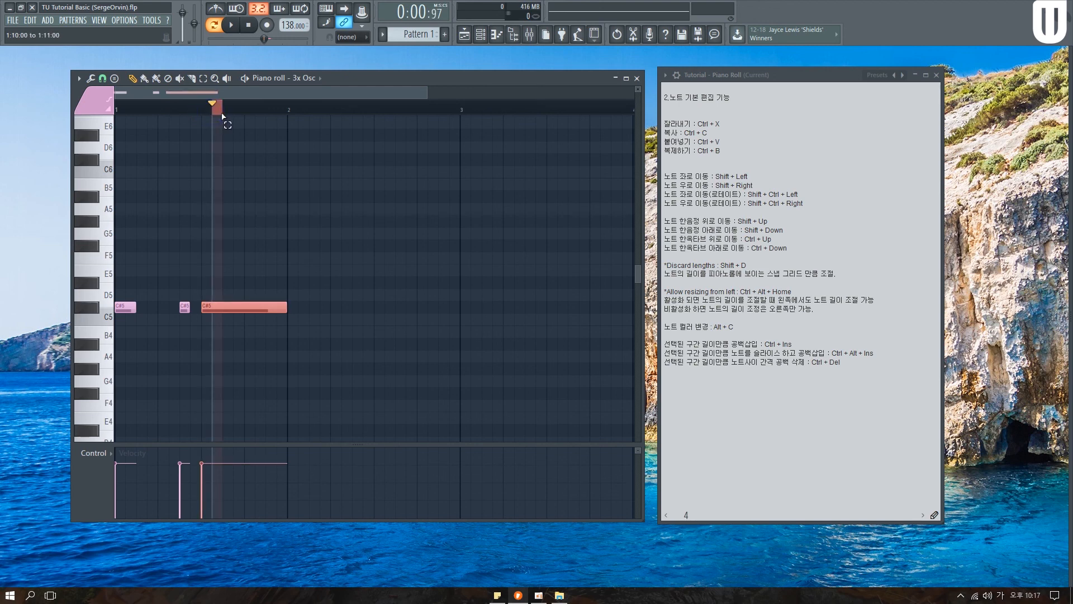
ctrl+shift+click(235, 112)
ctrl+shift+click(241, 112)
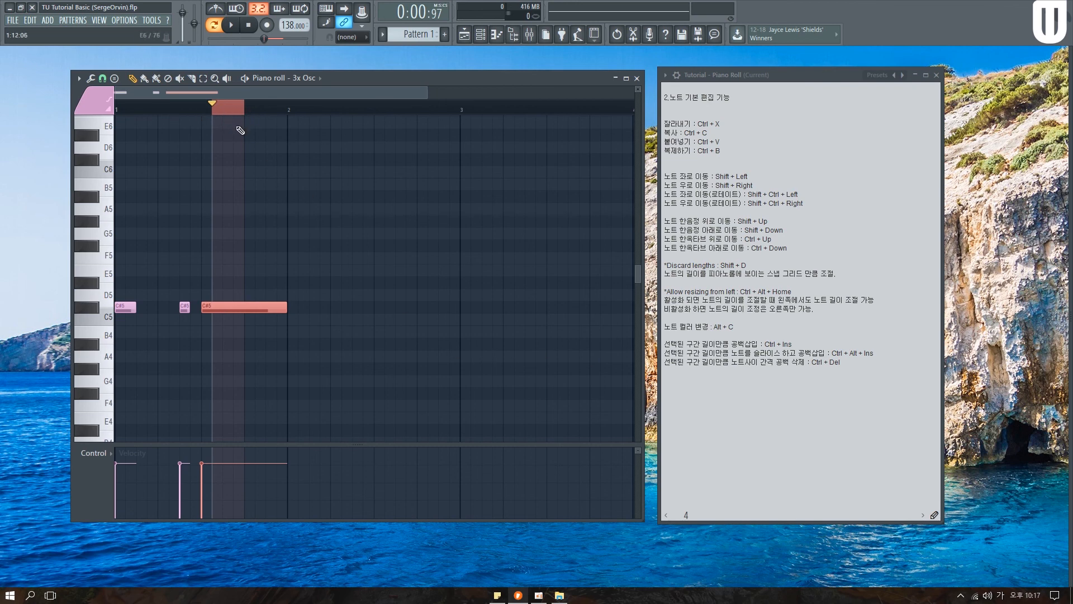
key(ctrl+alt+Insert)
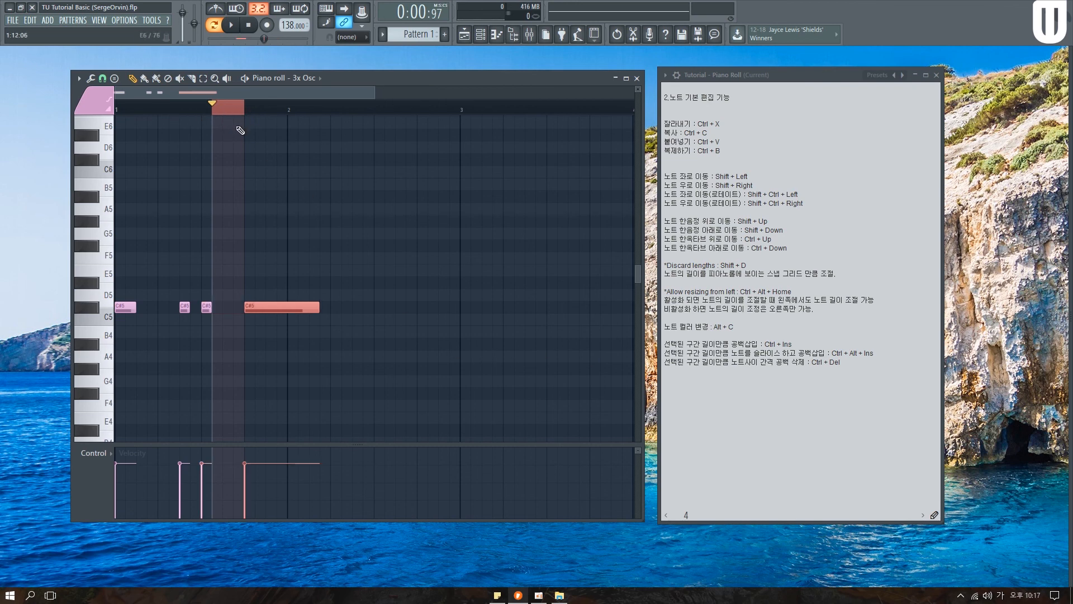